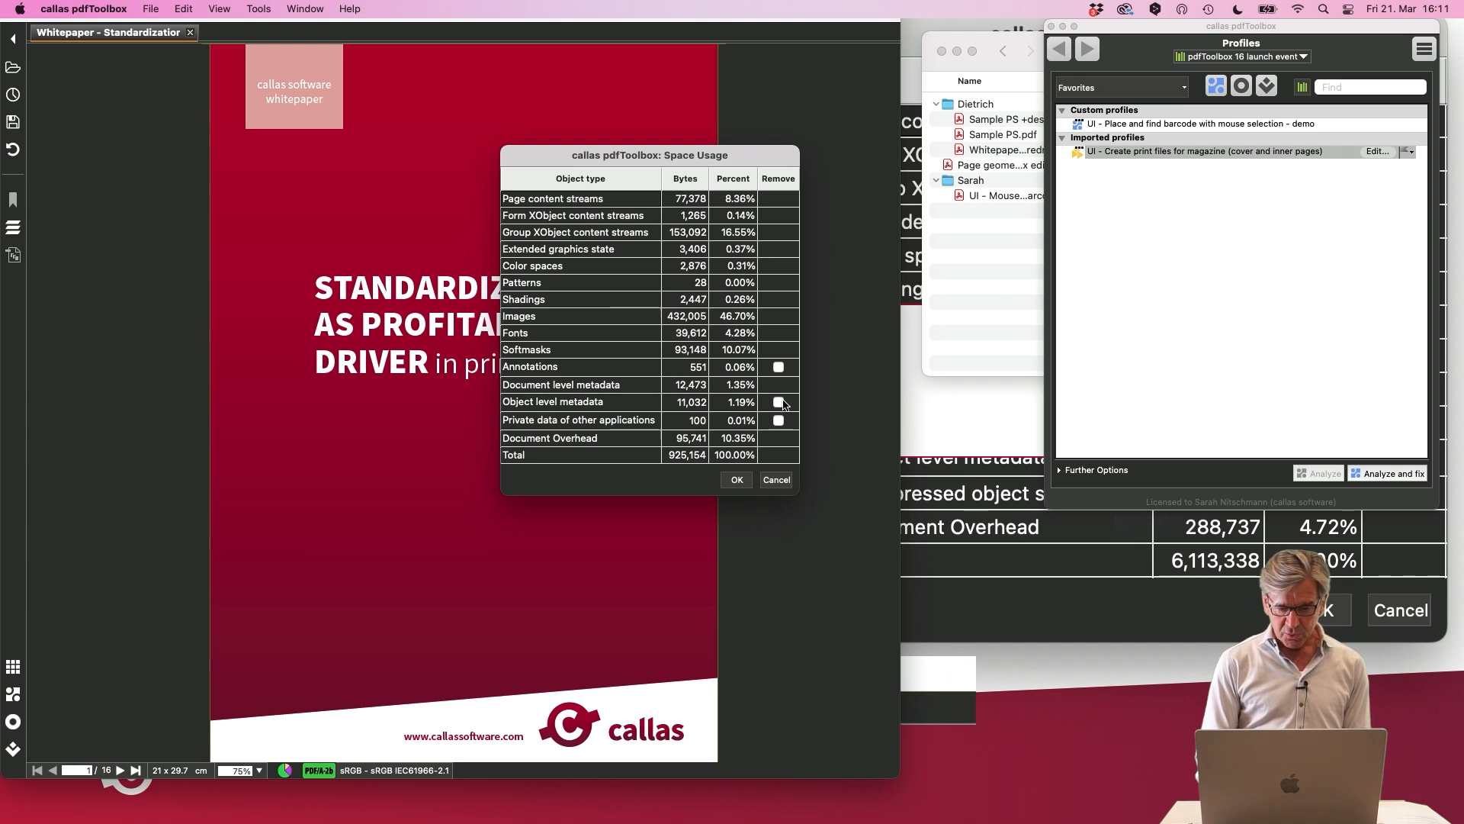
# - Remove the object level metadata and private data of other applications from the whitepaper PDF using Space Usage
pyautogui.click(779, 402)
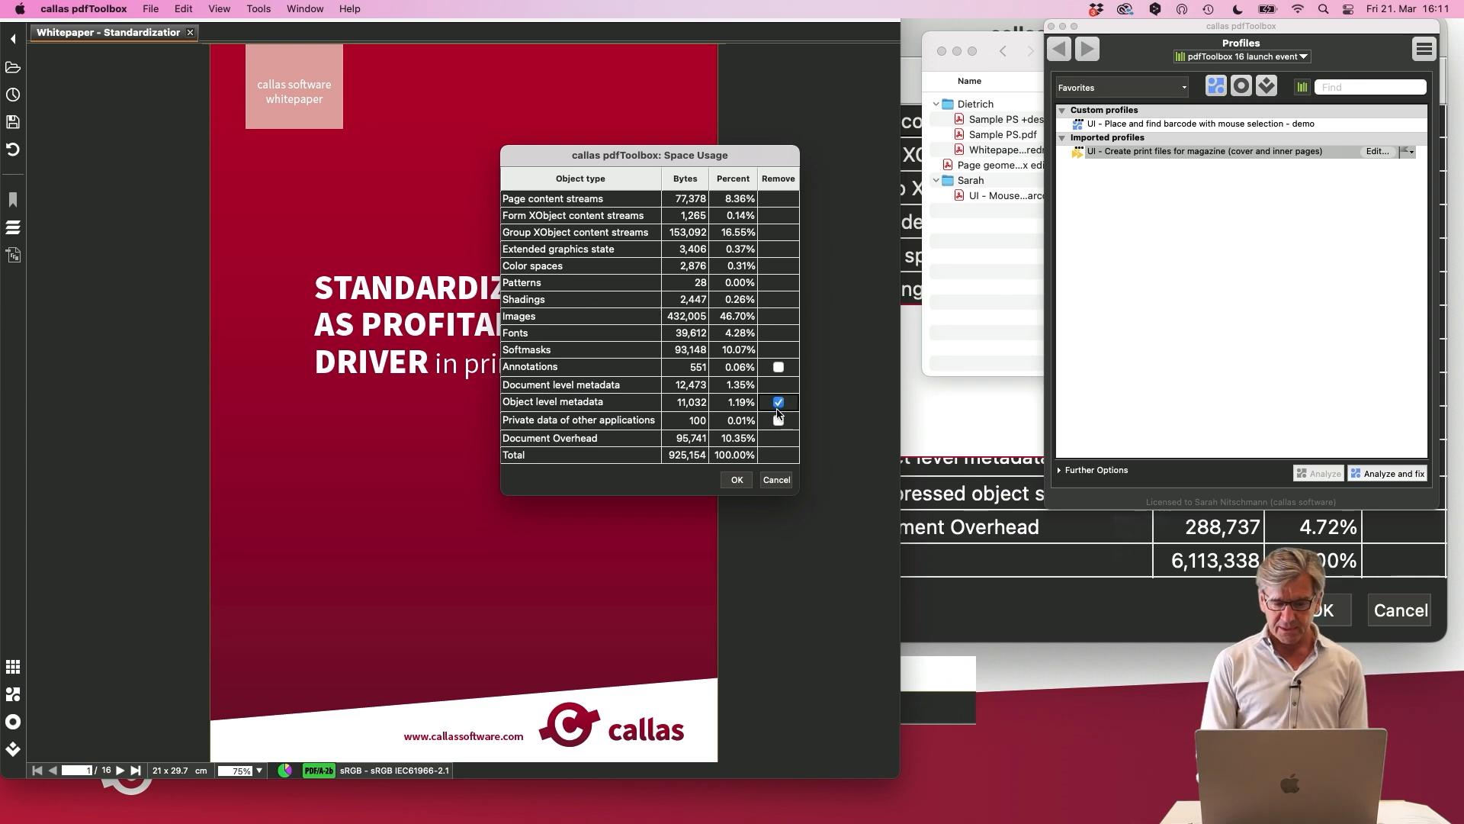
pyautogui.click(778, 421)
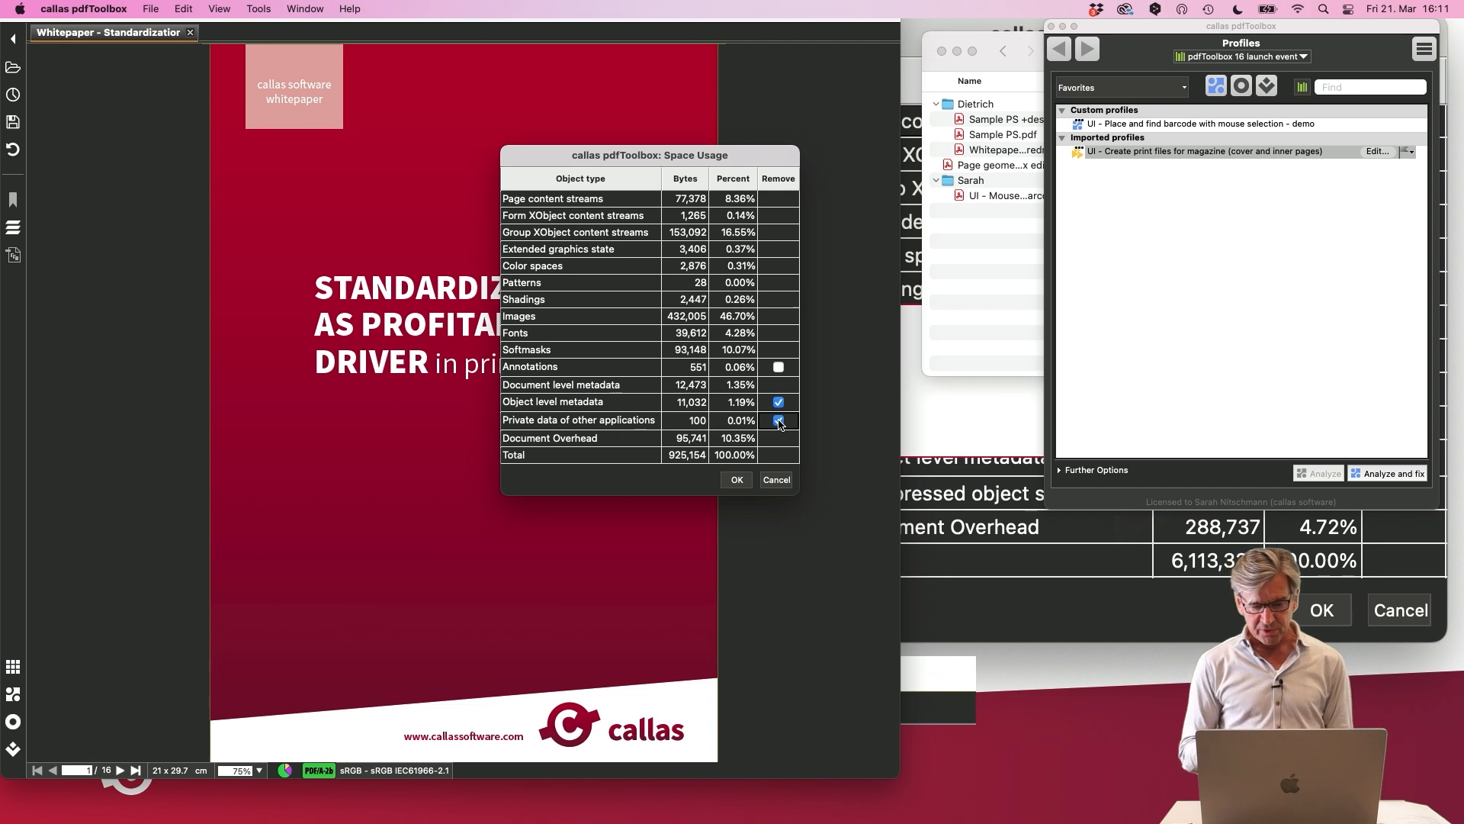
pyautogui.click(736, 480)
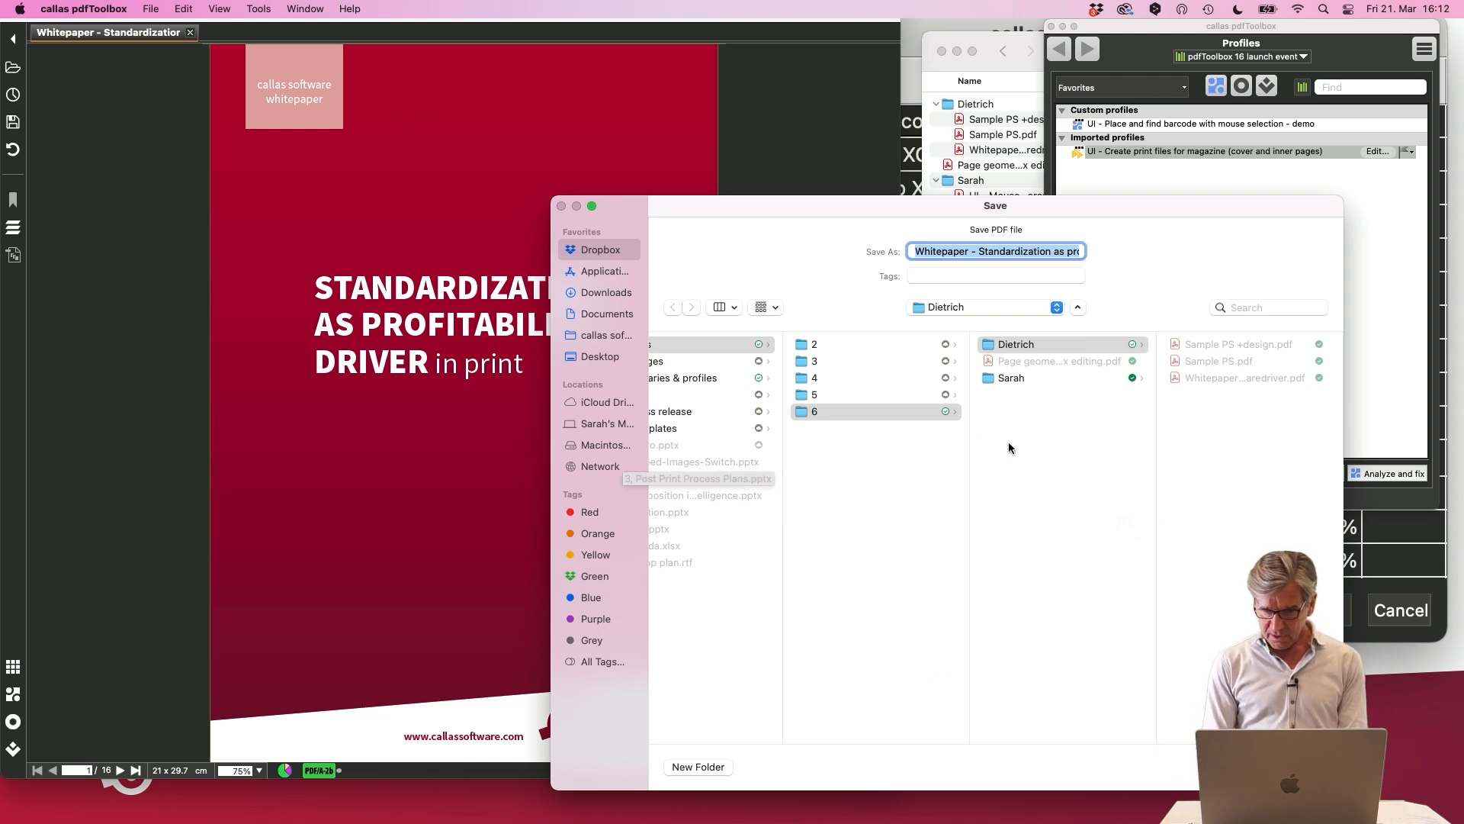
# - Save the reduced PDF in the Dietrich folder, adding "res" to the end of its file name before the extension
pyautogui.click(1059, 251)
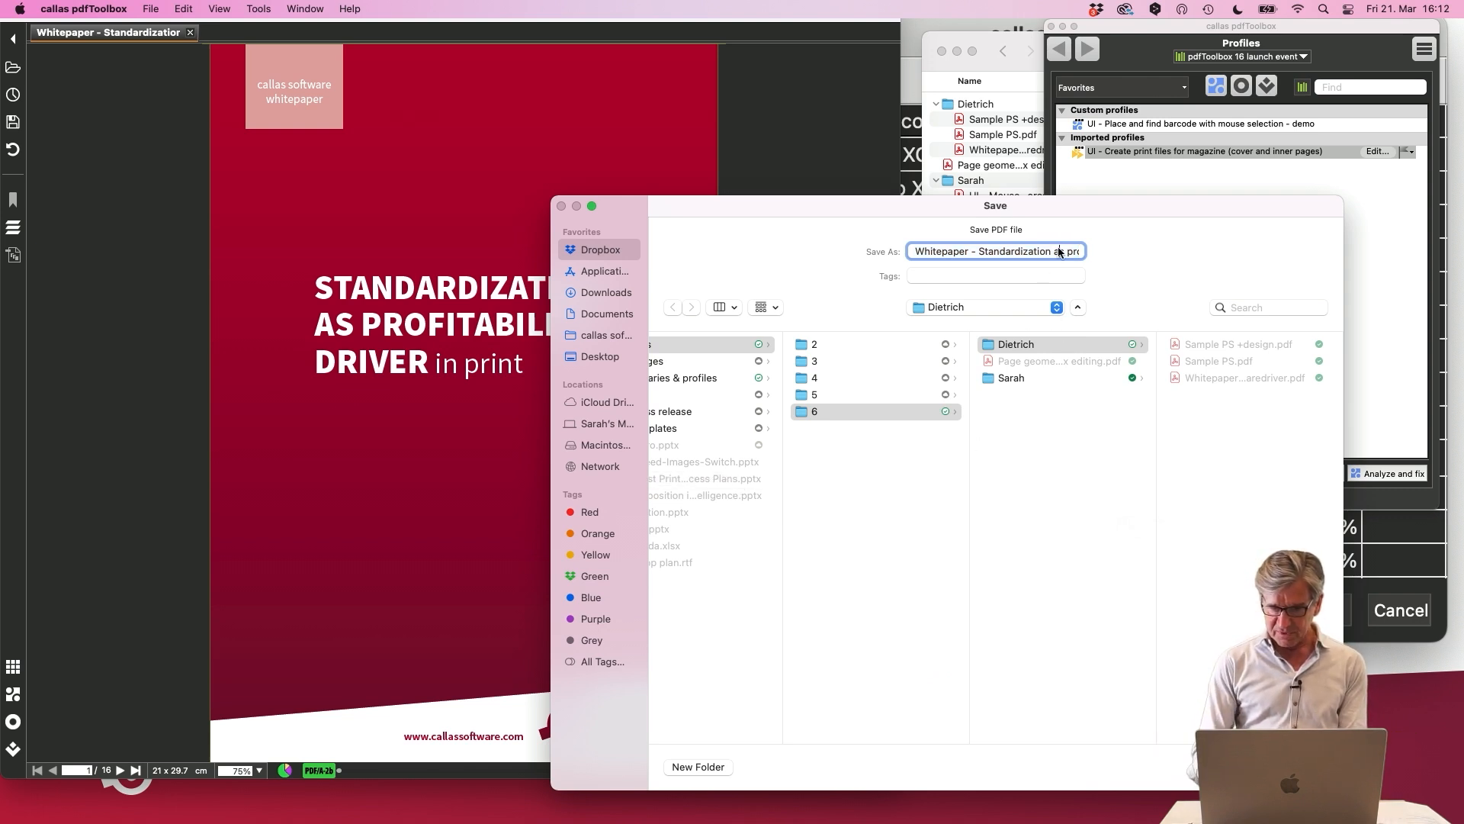
pyautogui.press('super+Right')
pyautogui.press('Left')
pyautogui.press('Left')
pyautogui.press('Left')
pyautogui.press('Left')
pyautogui.write('re')
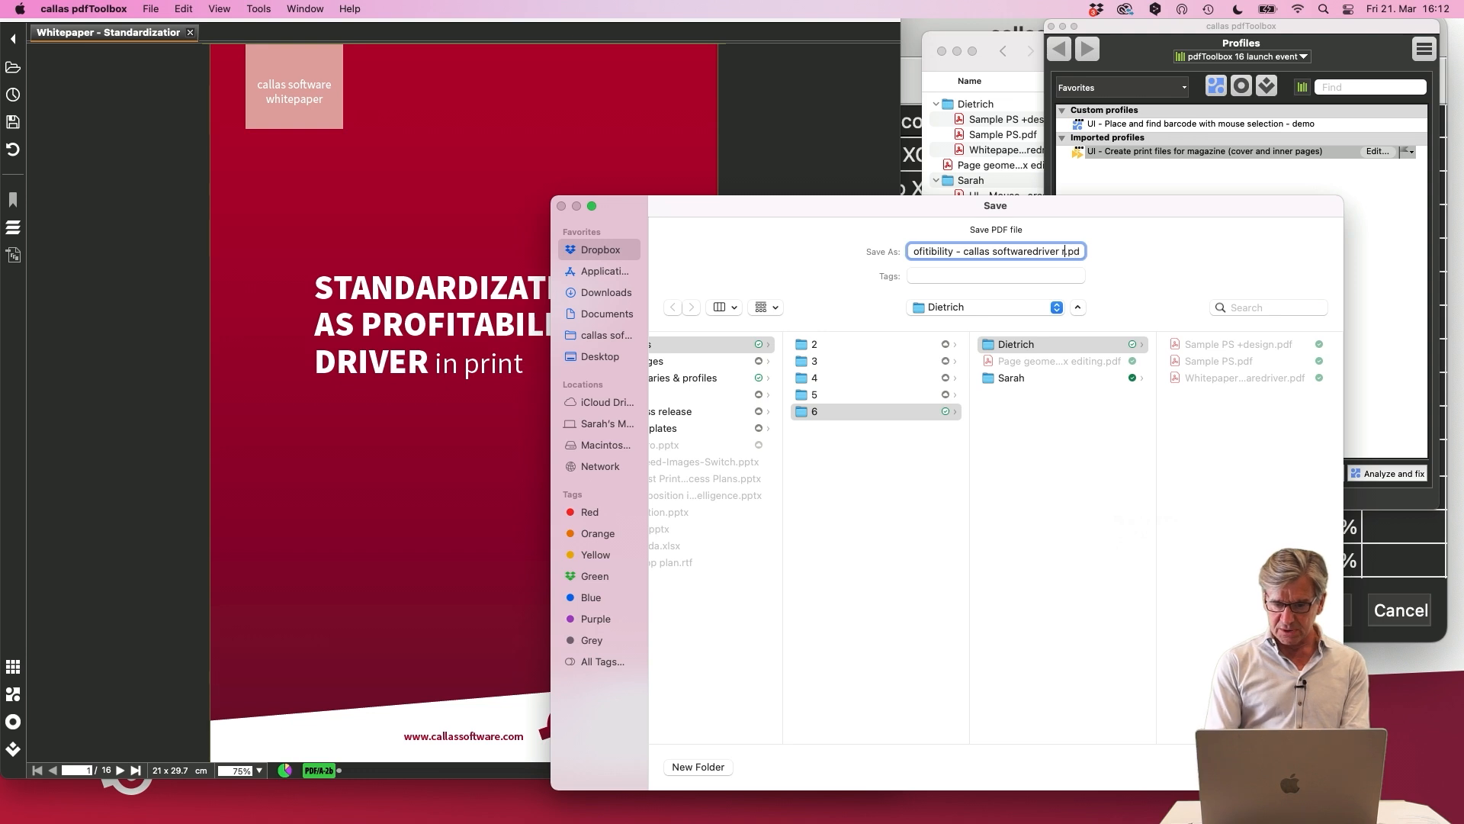
pyautogui.write('s')
pyautogui.press('Return')
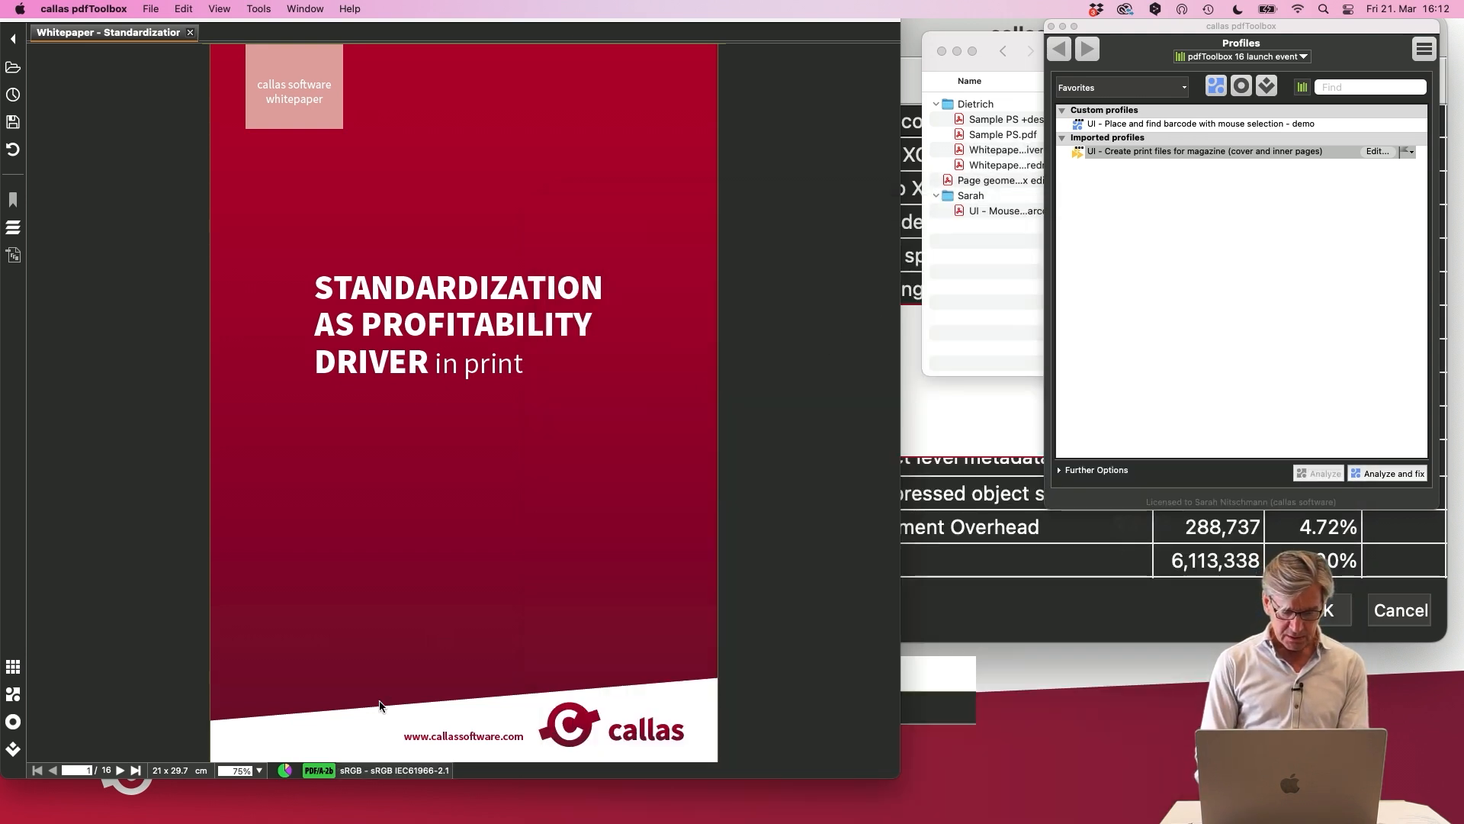
# - Examine the saved PDF's space usage and try marking its annotations for removal
pyautogui.click(285, 770)
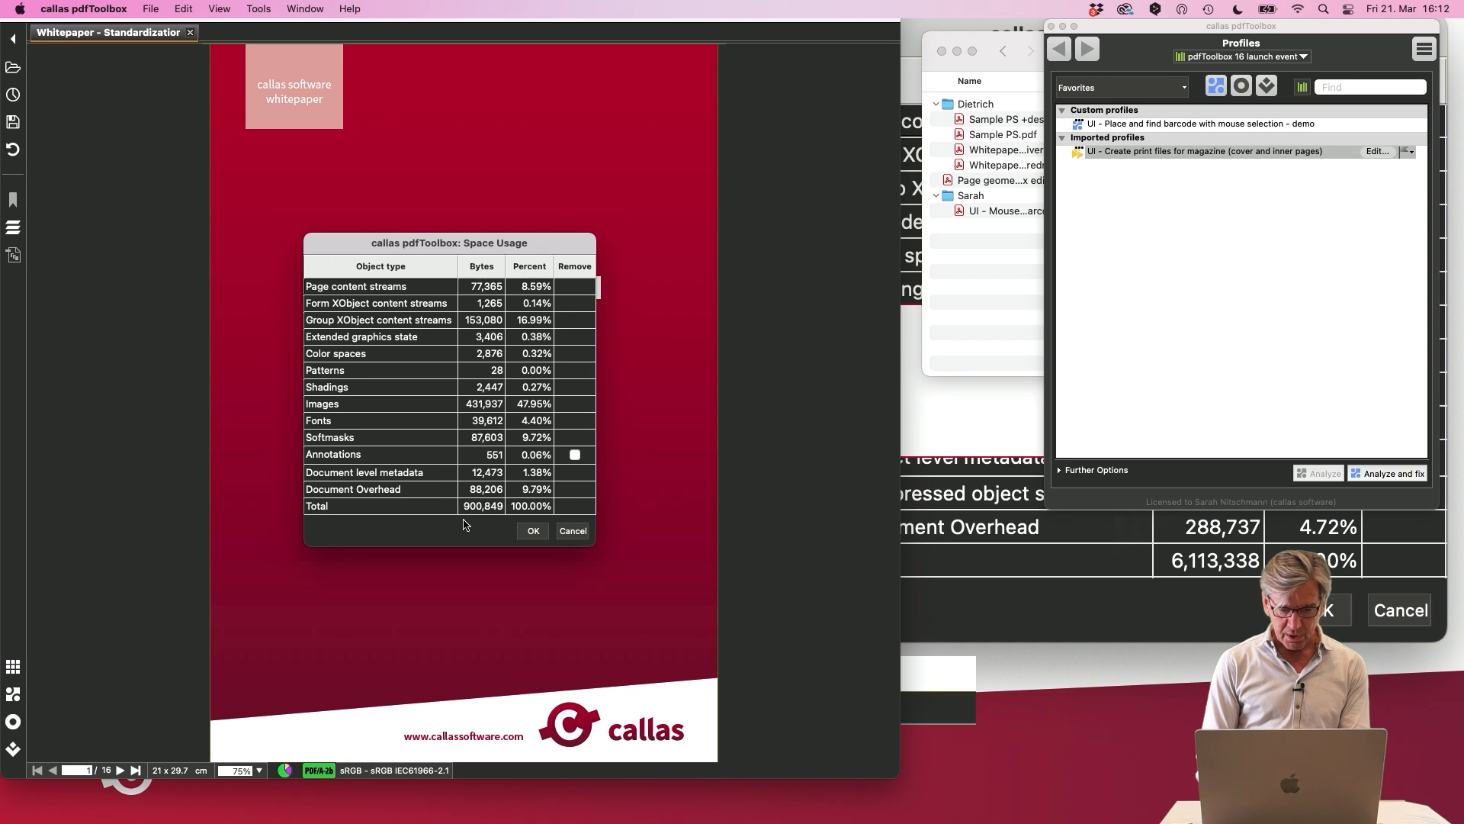
pyautogui.moveTo(505, 241); pyautogui.dragTo(730, 136)
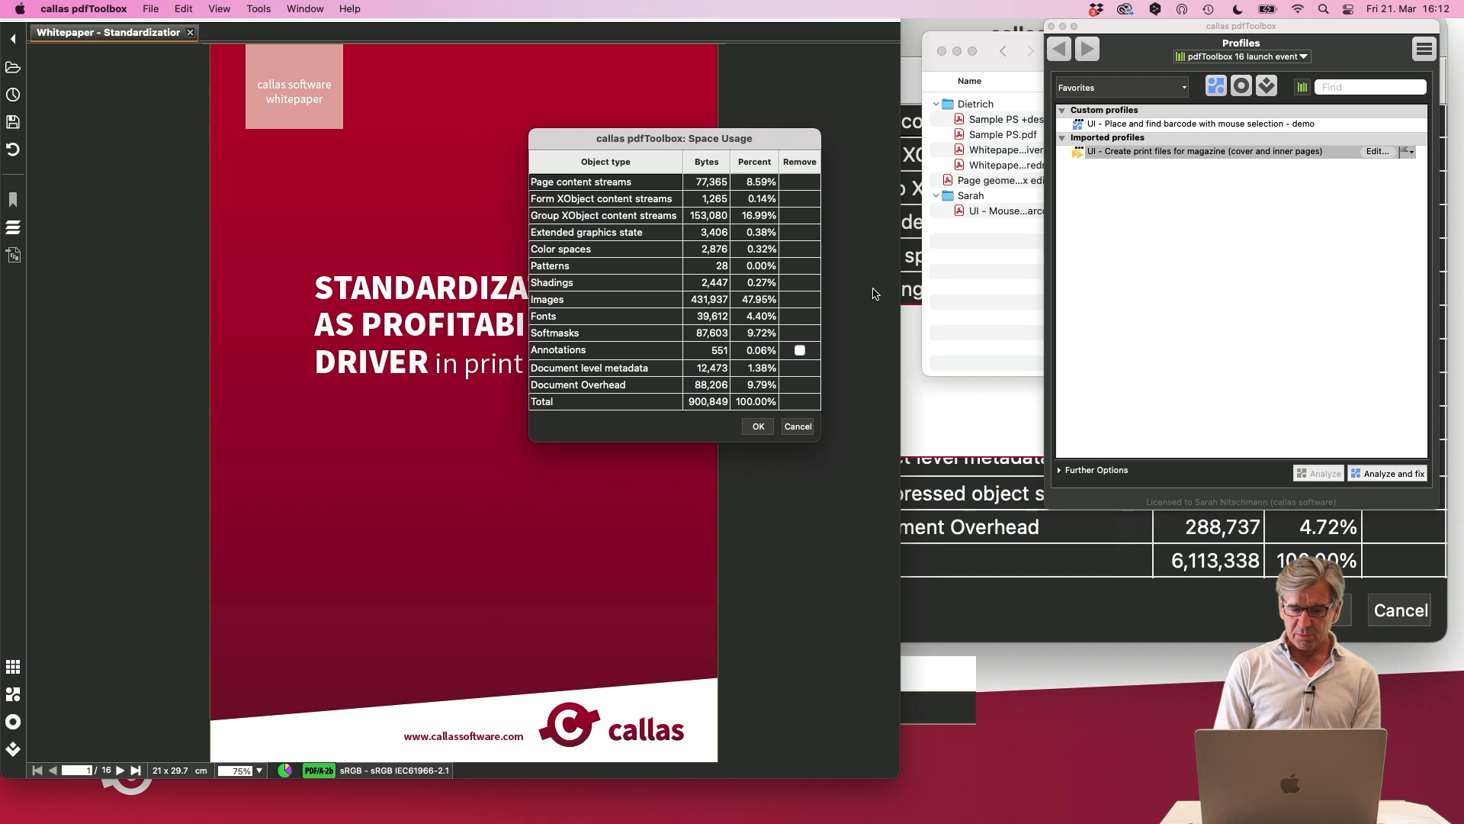
pyautogui.click(799, 350)
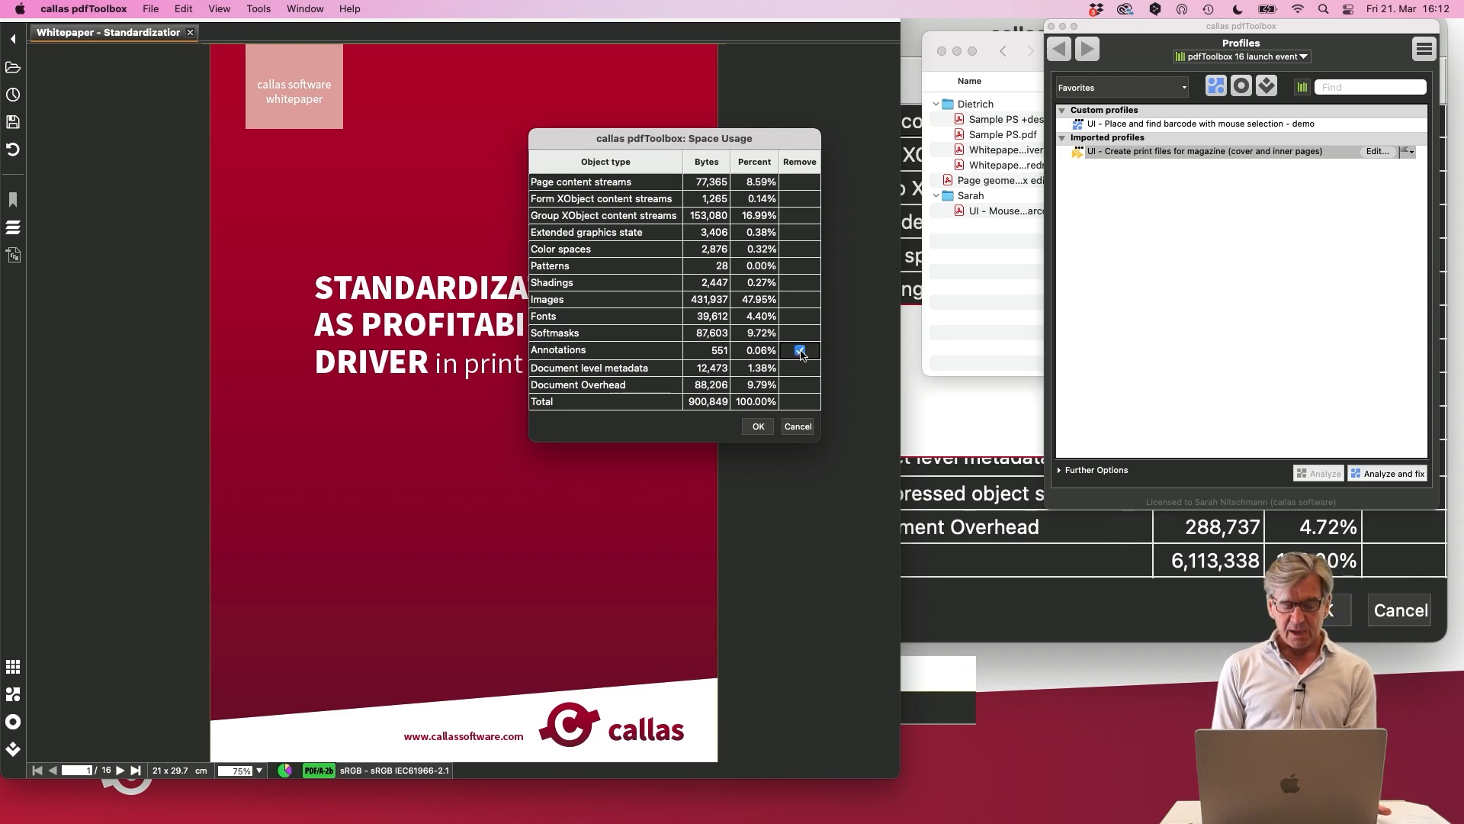
pyautogui.press('Return')
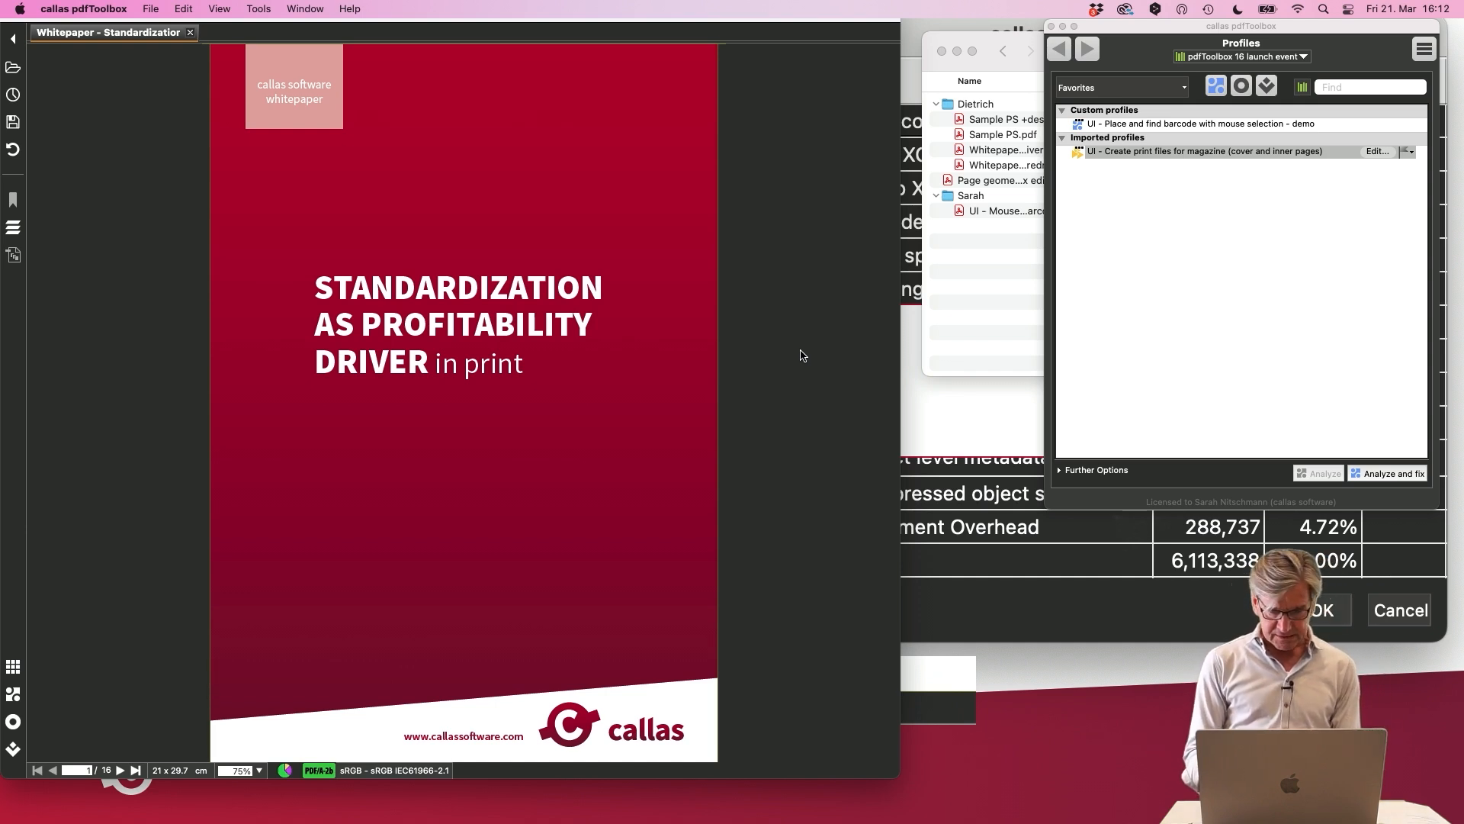
# - Switch to the PowerPoint slide show and advance to the Fixup "Remove data" slide
pyautogui.press('super+Tab')
pyautogui.press('super+Tab')
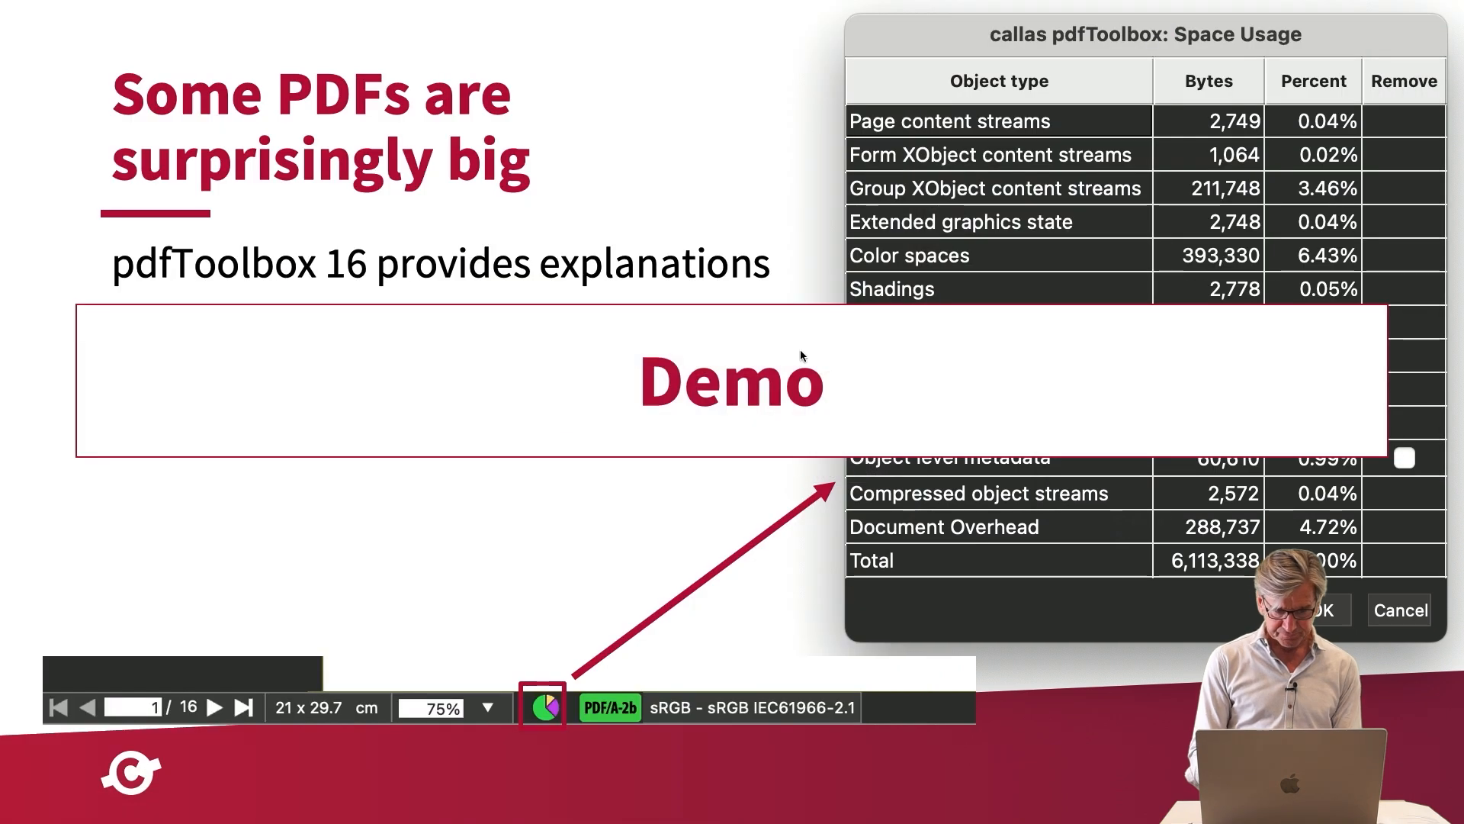
pyautogui.press('Right')
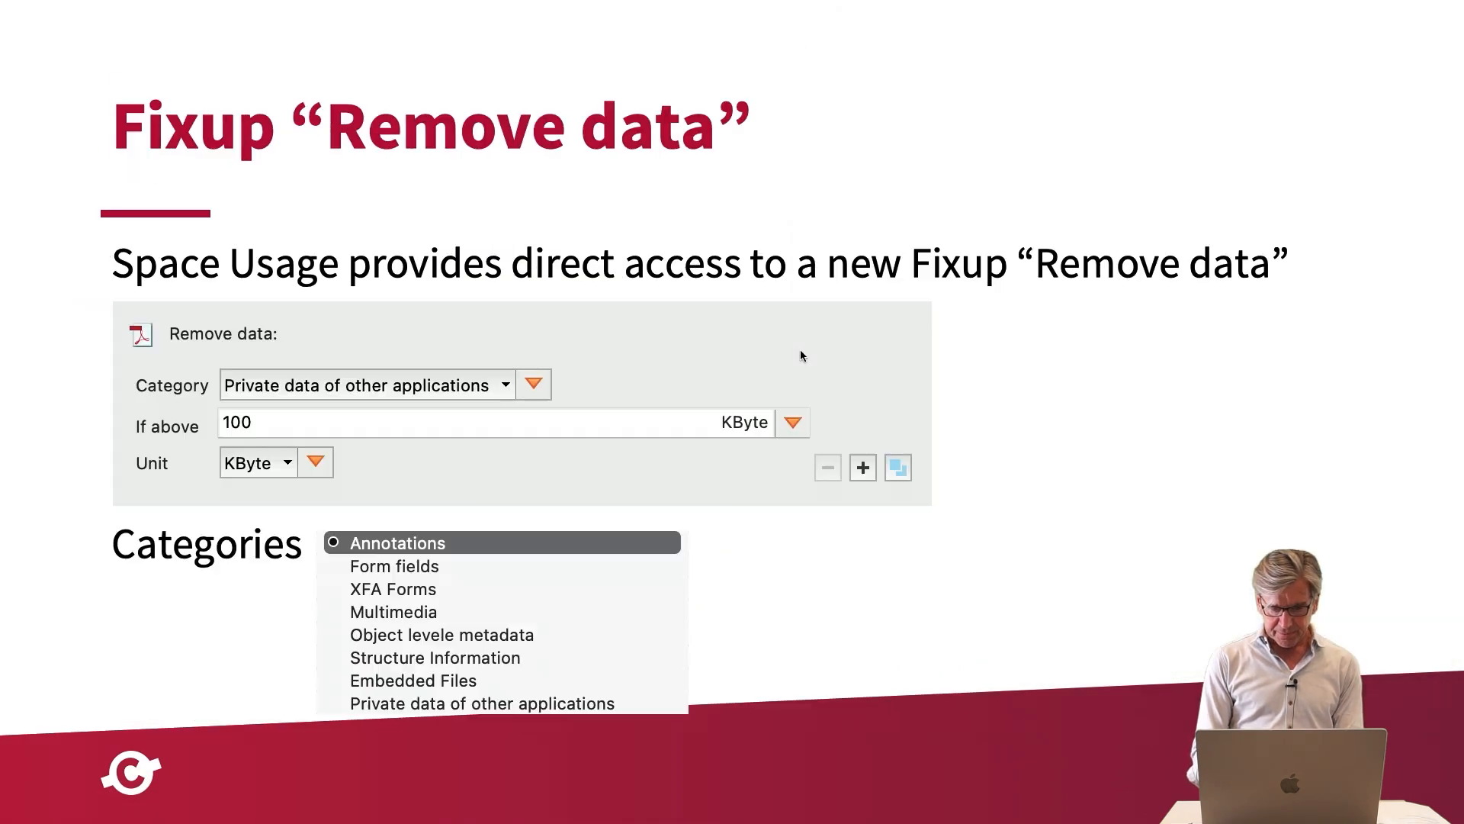
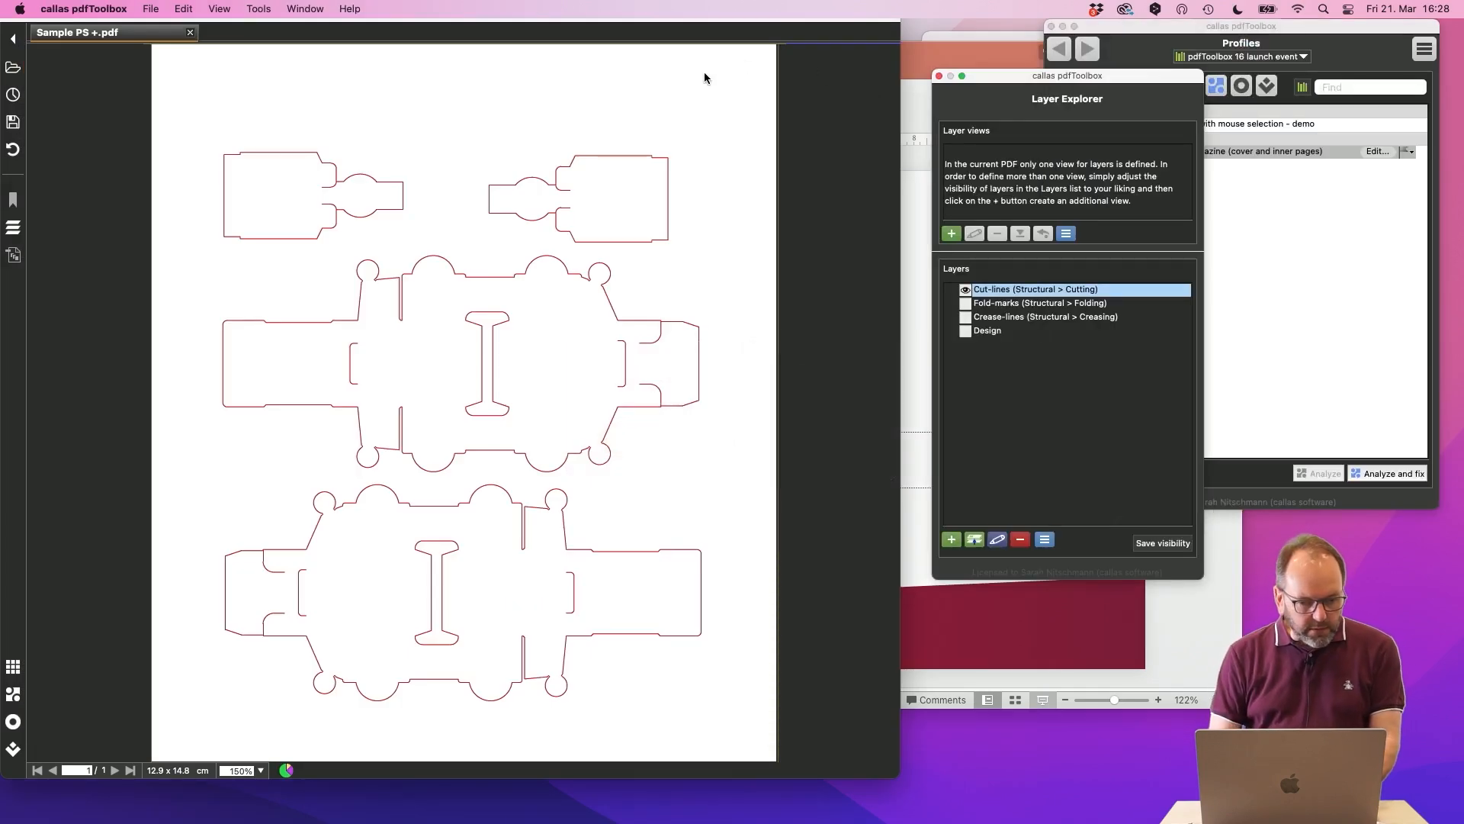
# - Close Sample PS +.pdf and select the page geometry box editing PDF in the Finder folder 6
pyautogui.click(191, 33)
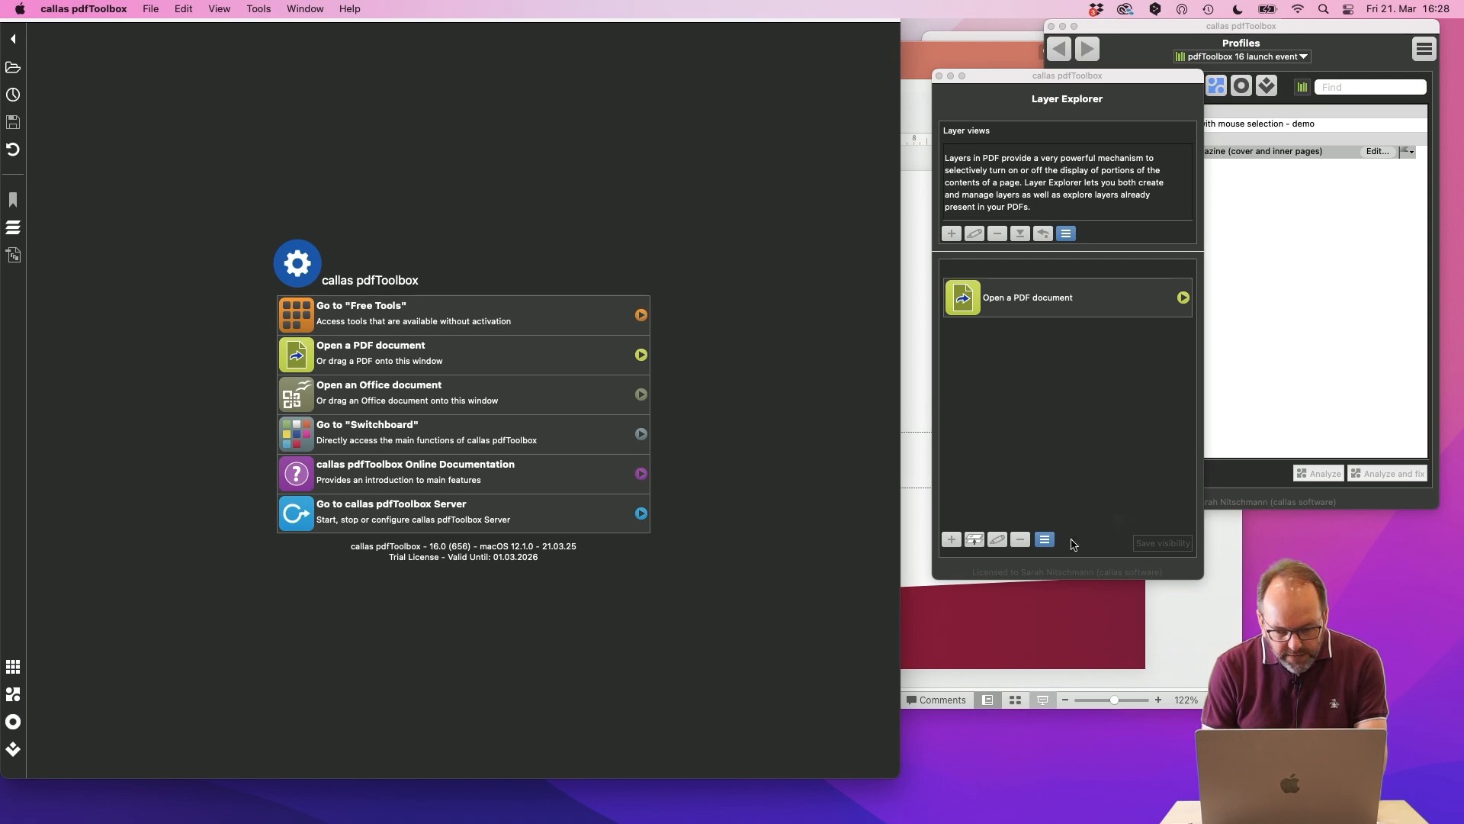
pyautogui.click(1173, 629)
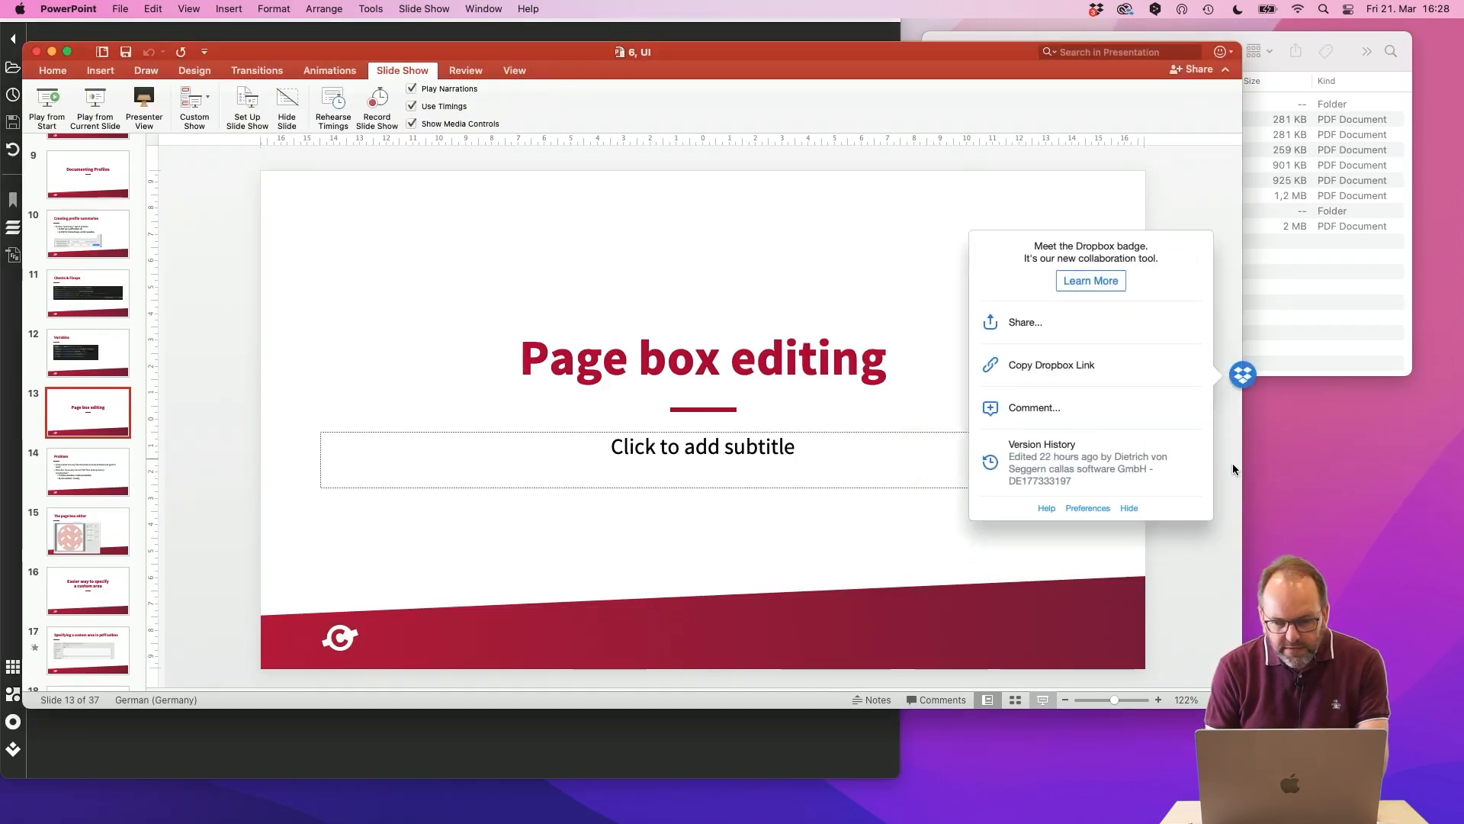
pyautogui.click(1311, 320)
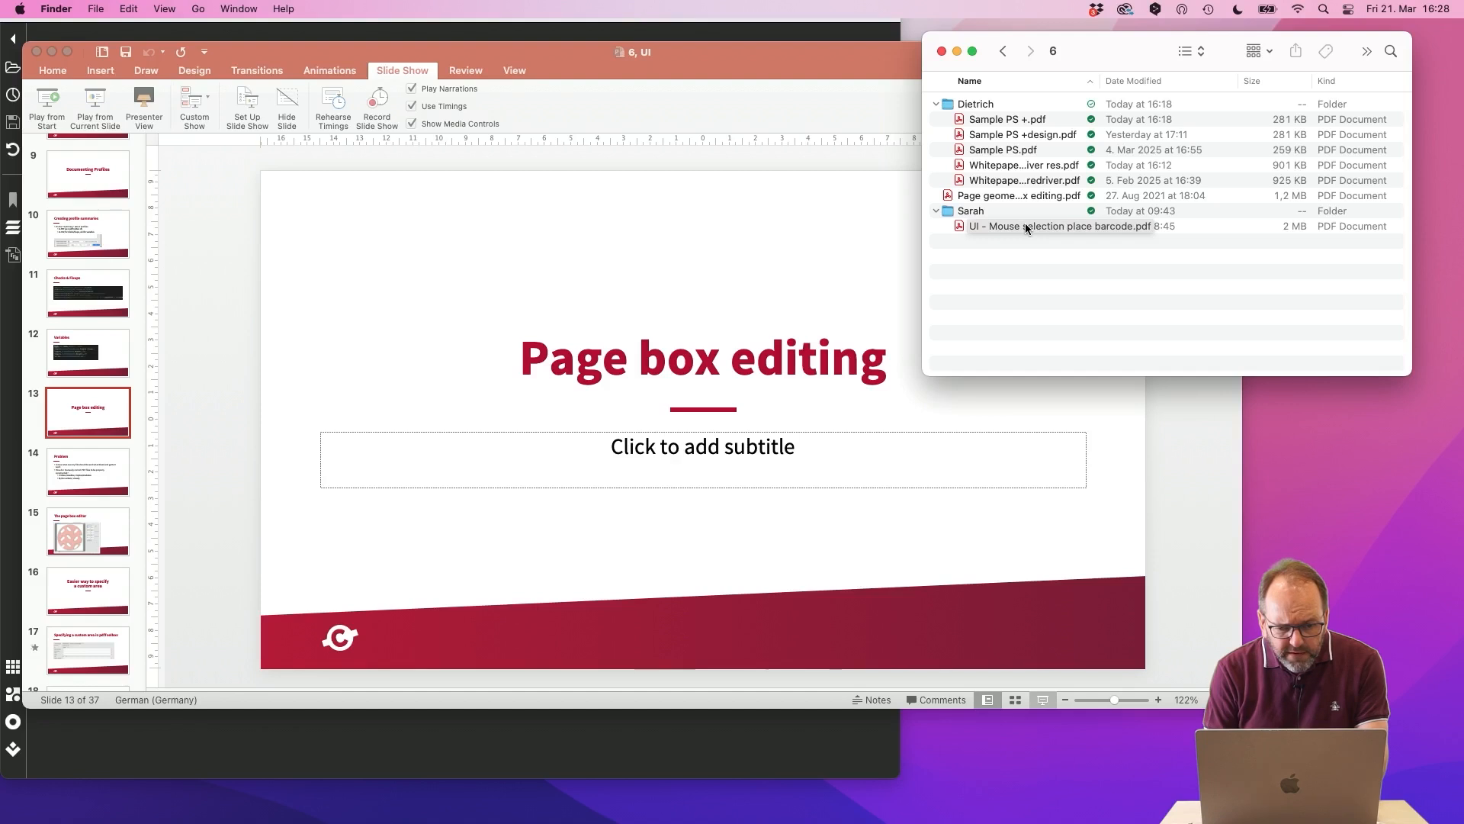
pyautogui.click(1022, 197)
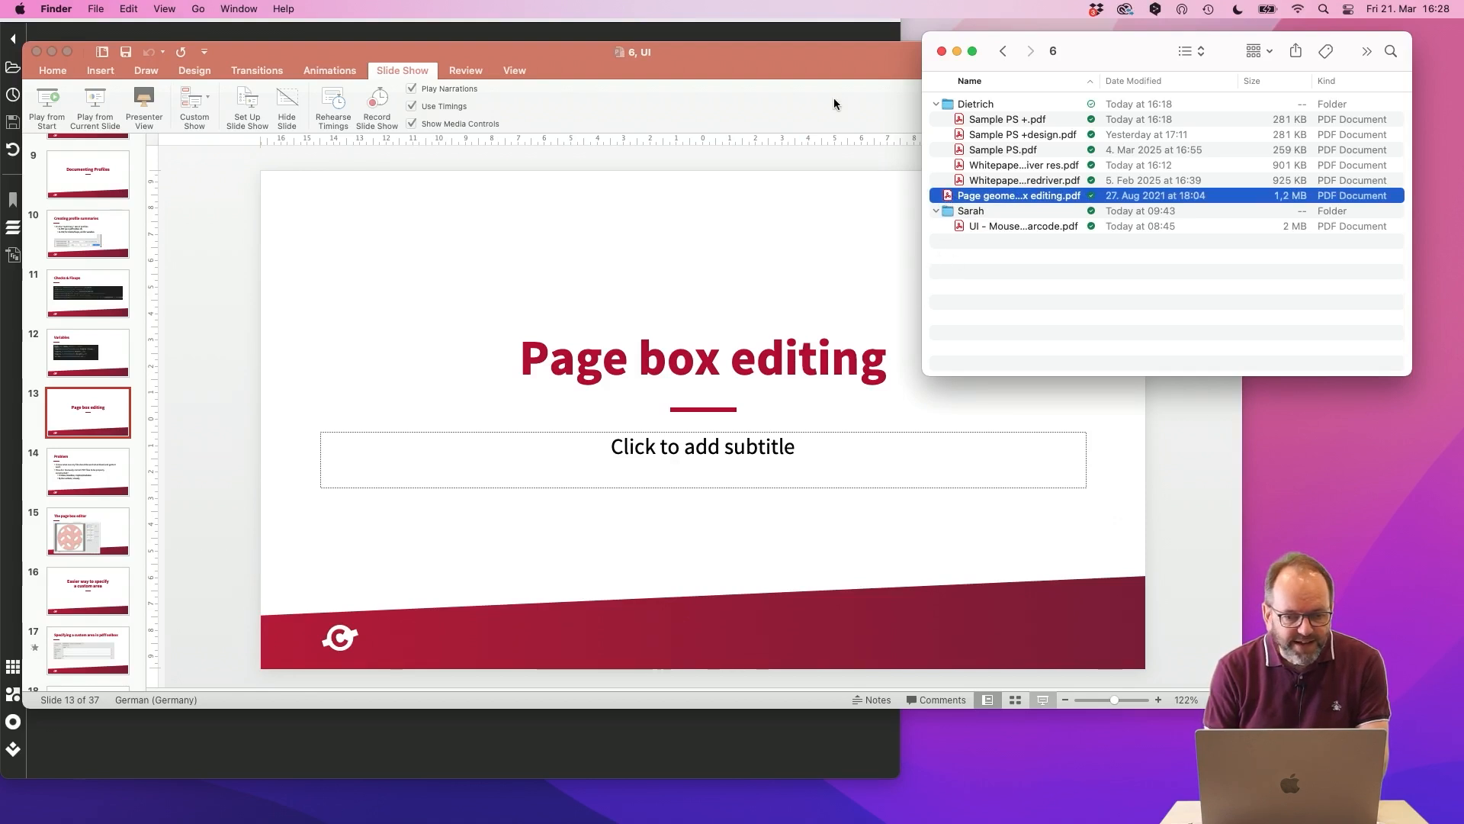
# - Hide PowerPoint and open the page geometry box editing PDF from Finder in pdfToolbox
pyautogui.click(785, 47)
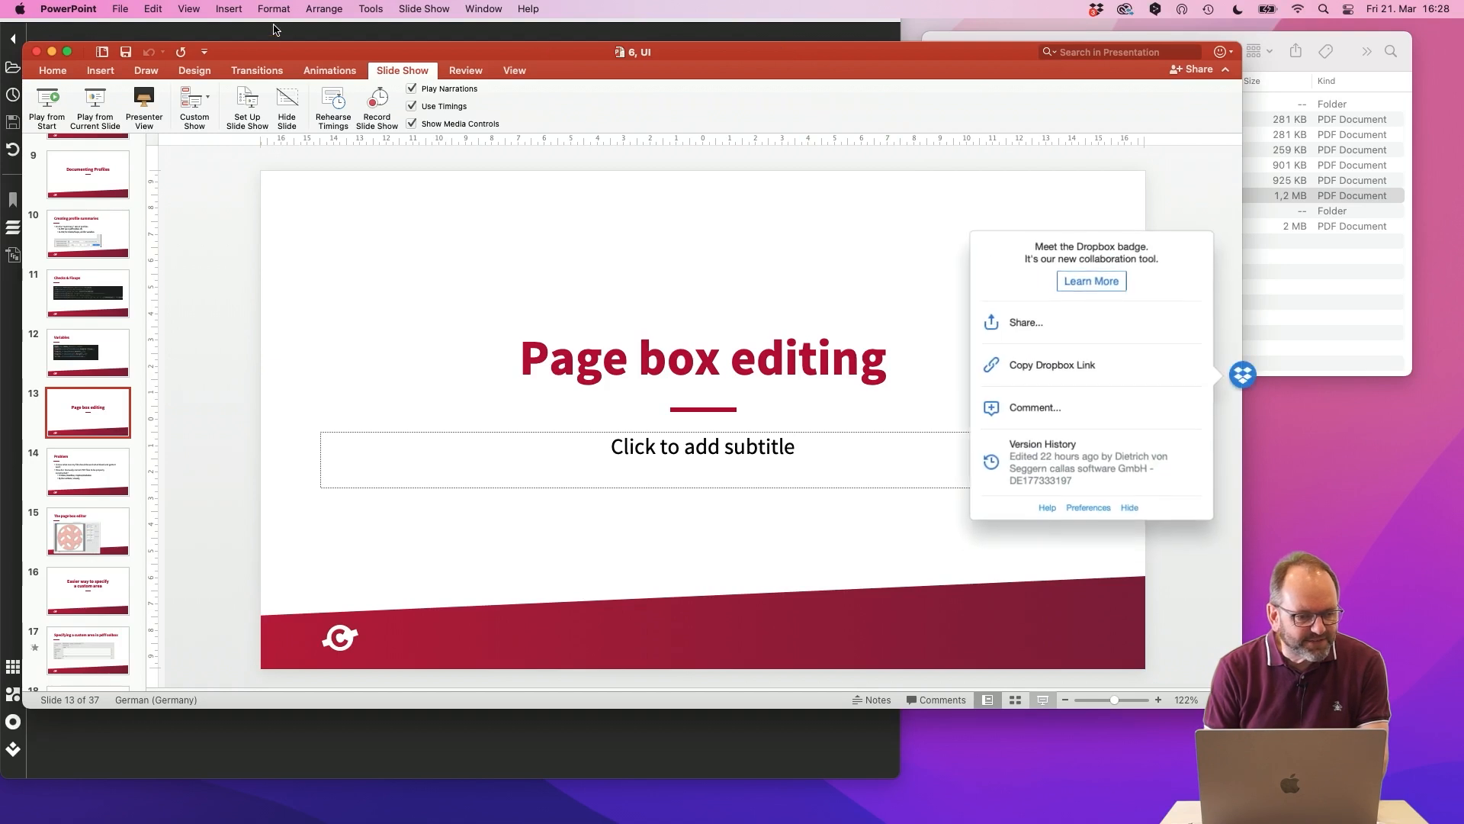
pyautogui.click(76, 9)
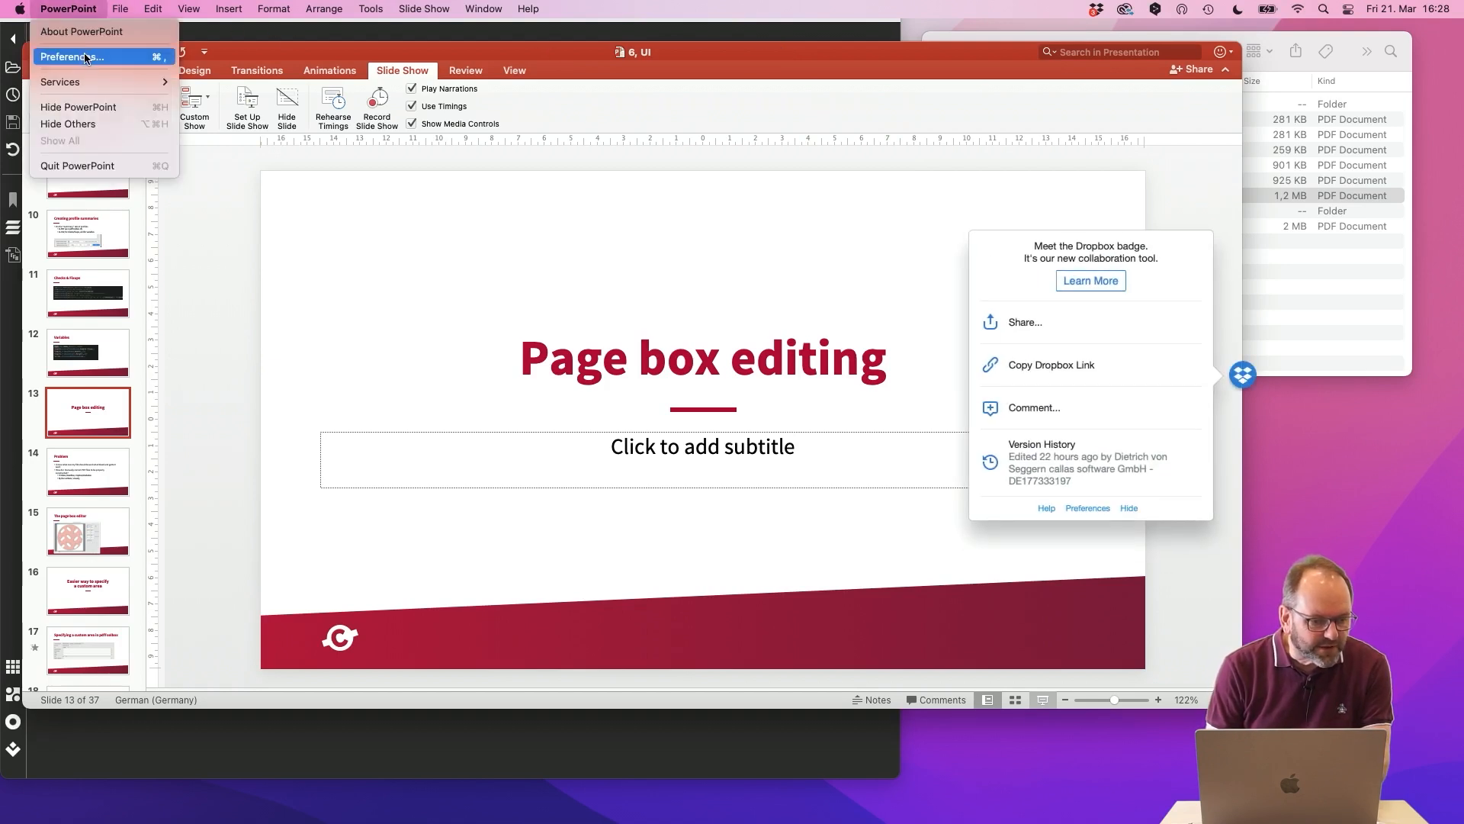
pyautogui.click(96, 107)
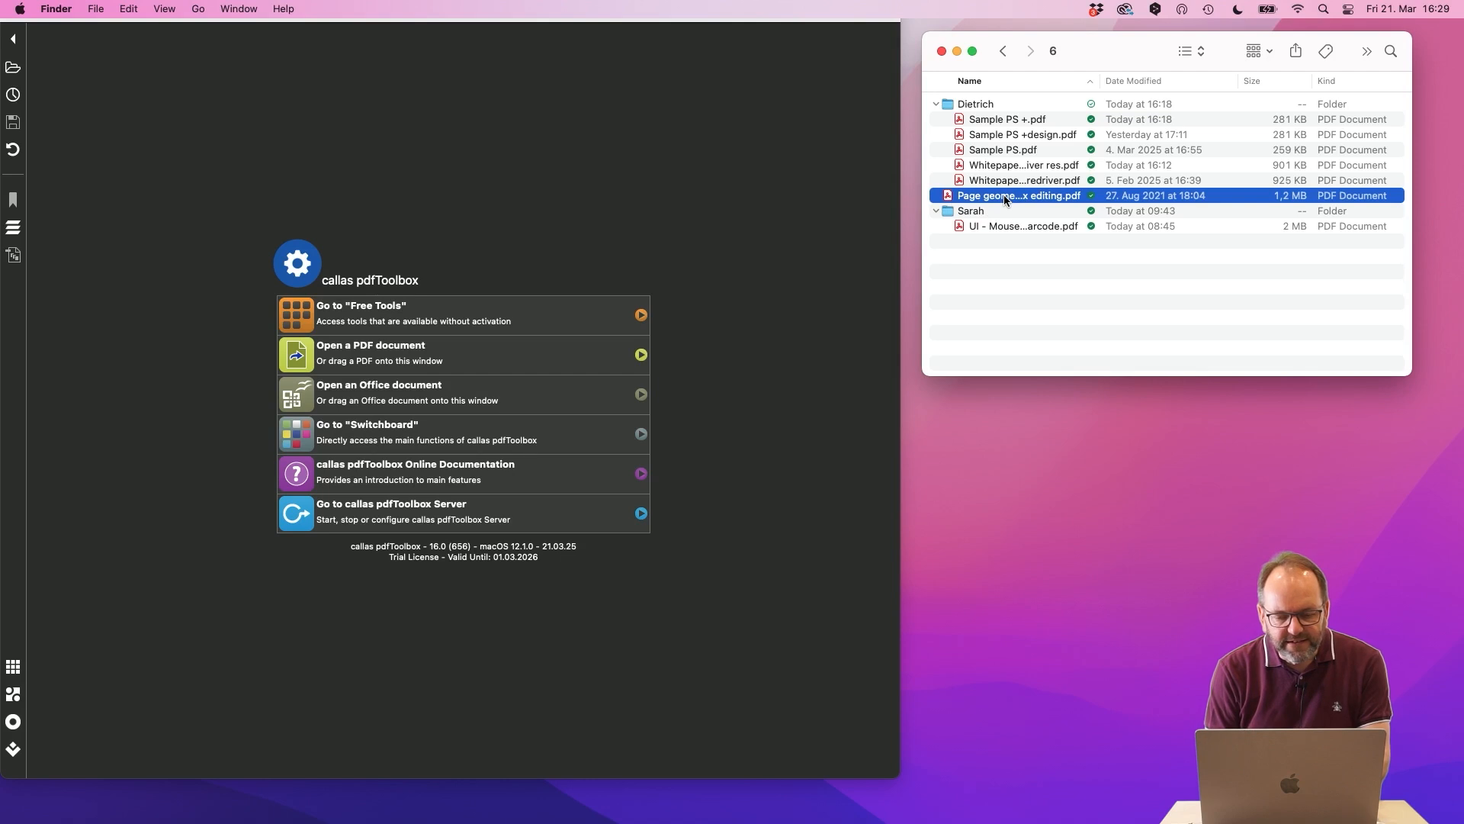
pyautogui.moveTo(998, 198); pyautogui.dragTo(834, 278)
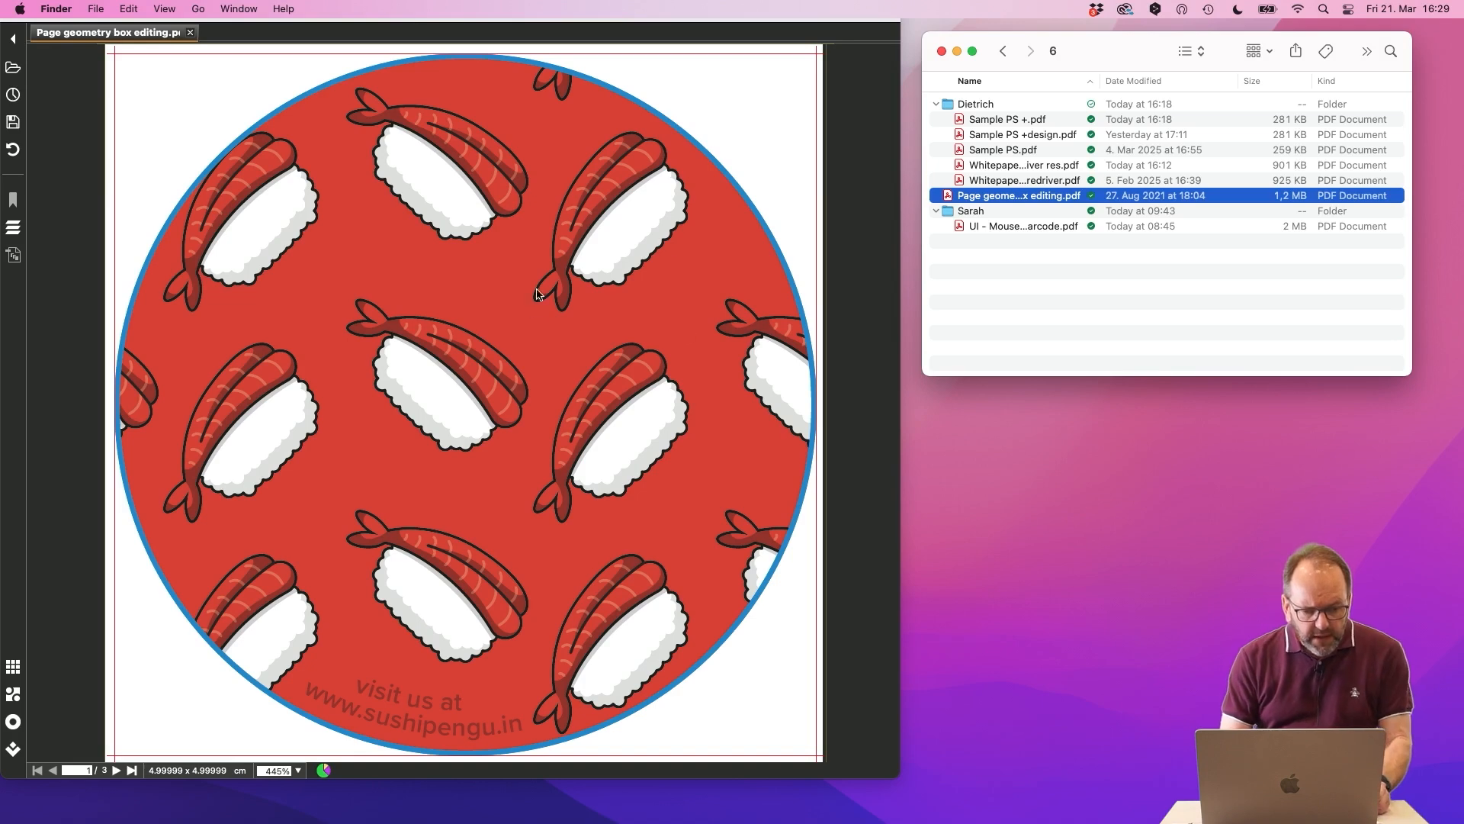
# - Set the page size unit to mm and open the page geometry box editor
pyautogui.click(239, 772)
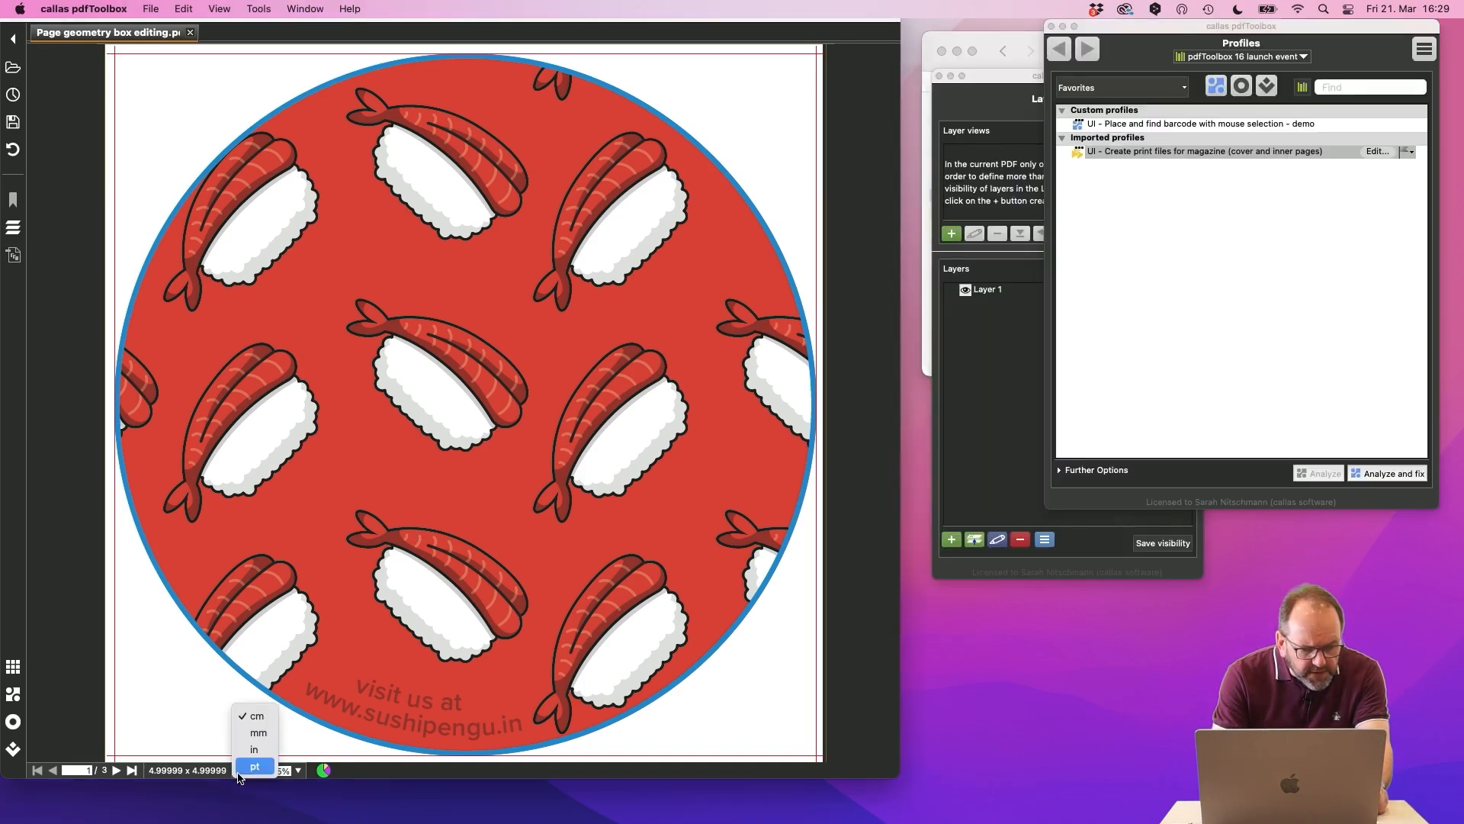
pyautogui.click(272, 733)
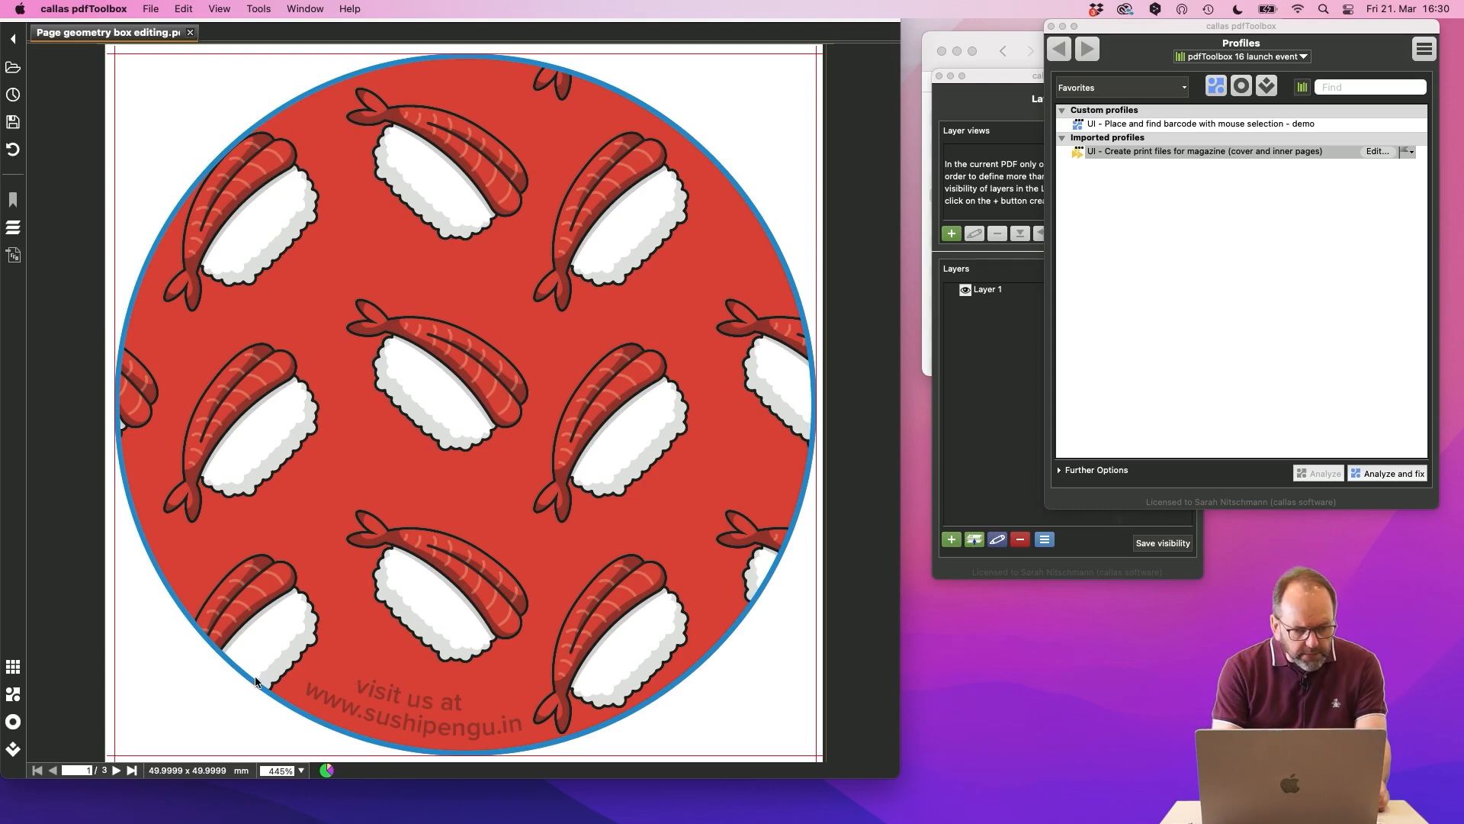
pyautogui.click(214, 775)
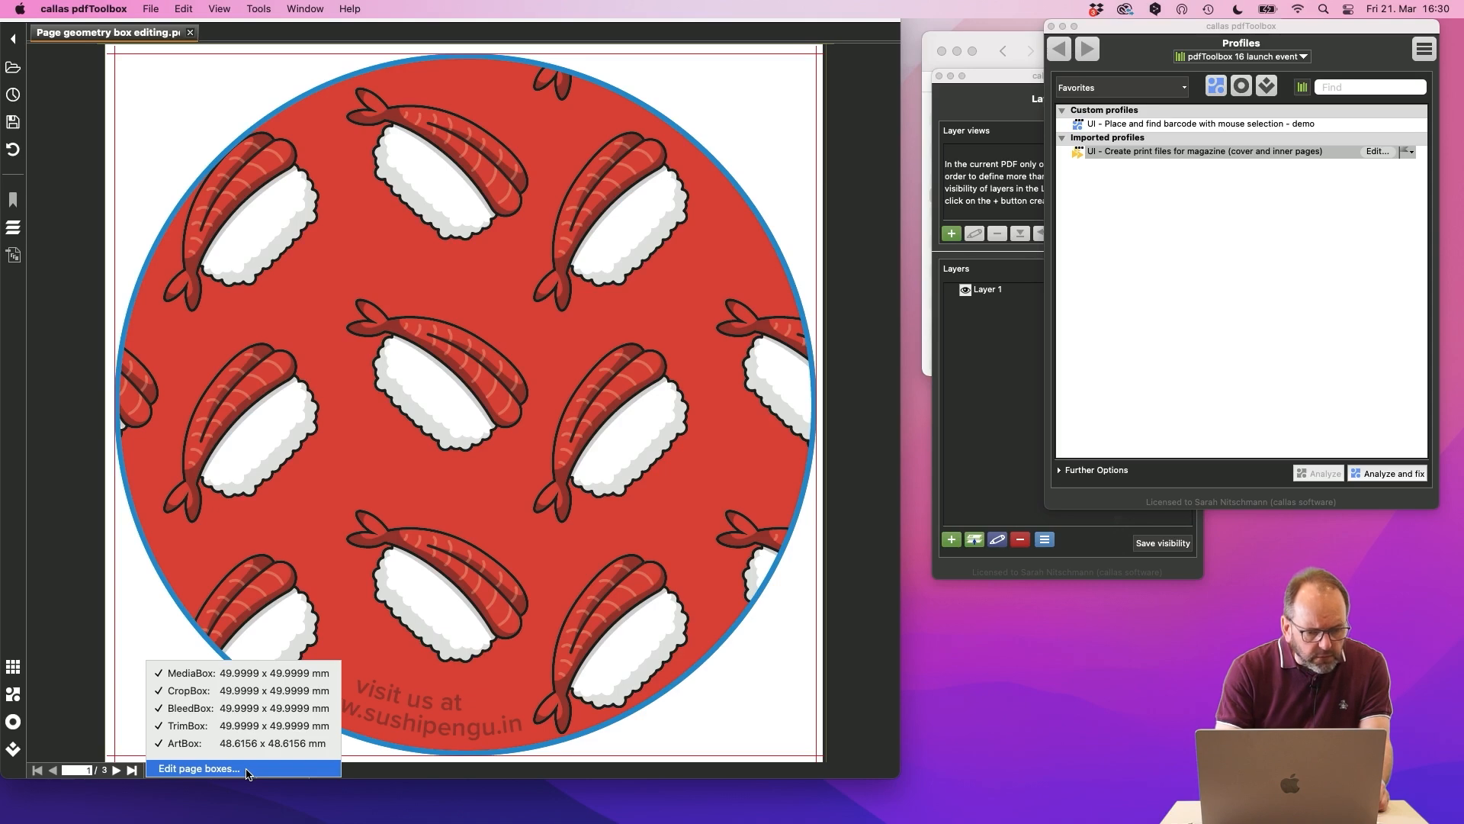
pyautogui.click(246, 769)
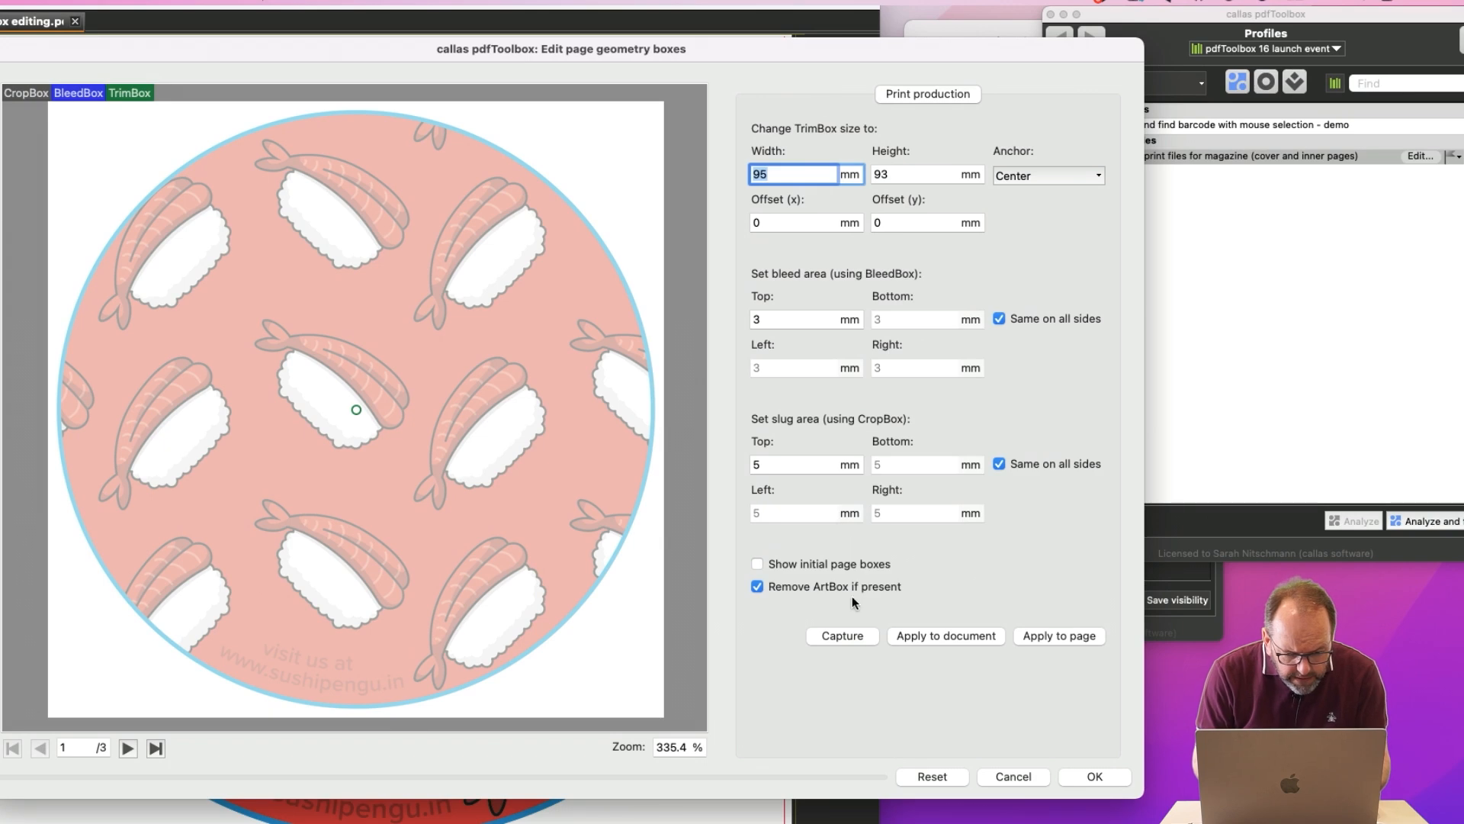
# - Capture the page's existing box values and set the TrimBox to 30 mm wide and 30 mm high
pyautogui.click(858, 637)
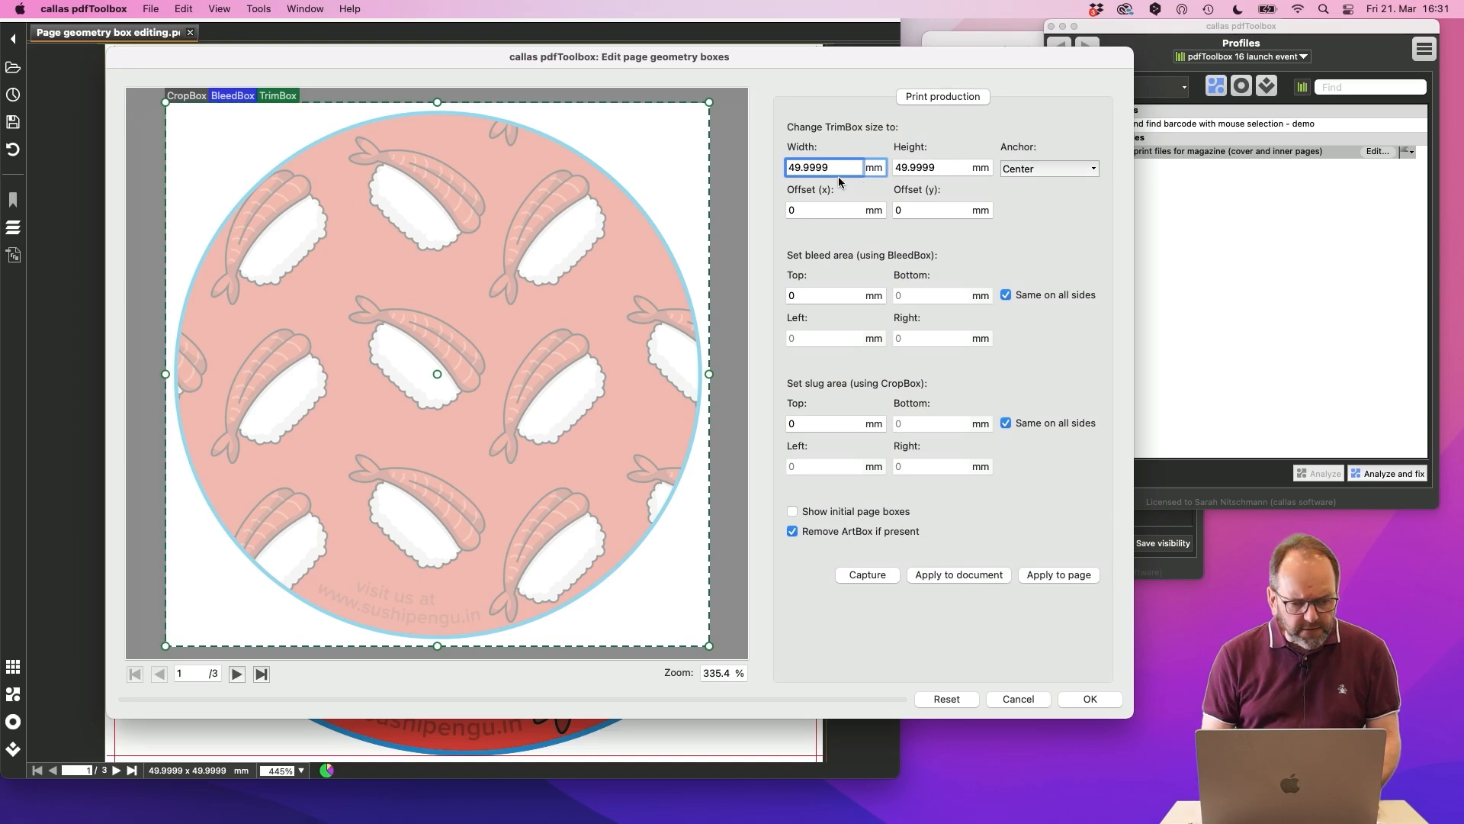
pyautogui.doubleClick(828, 171)
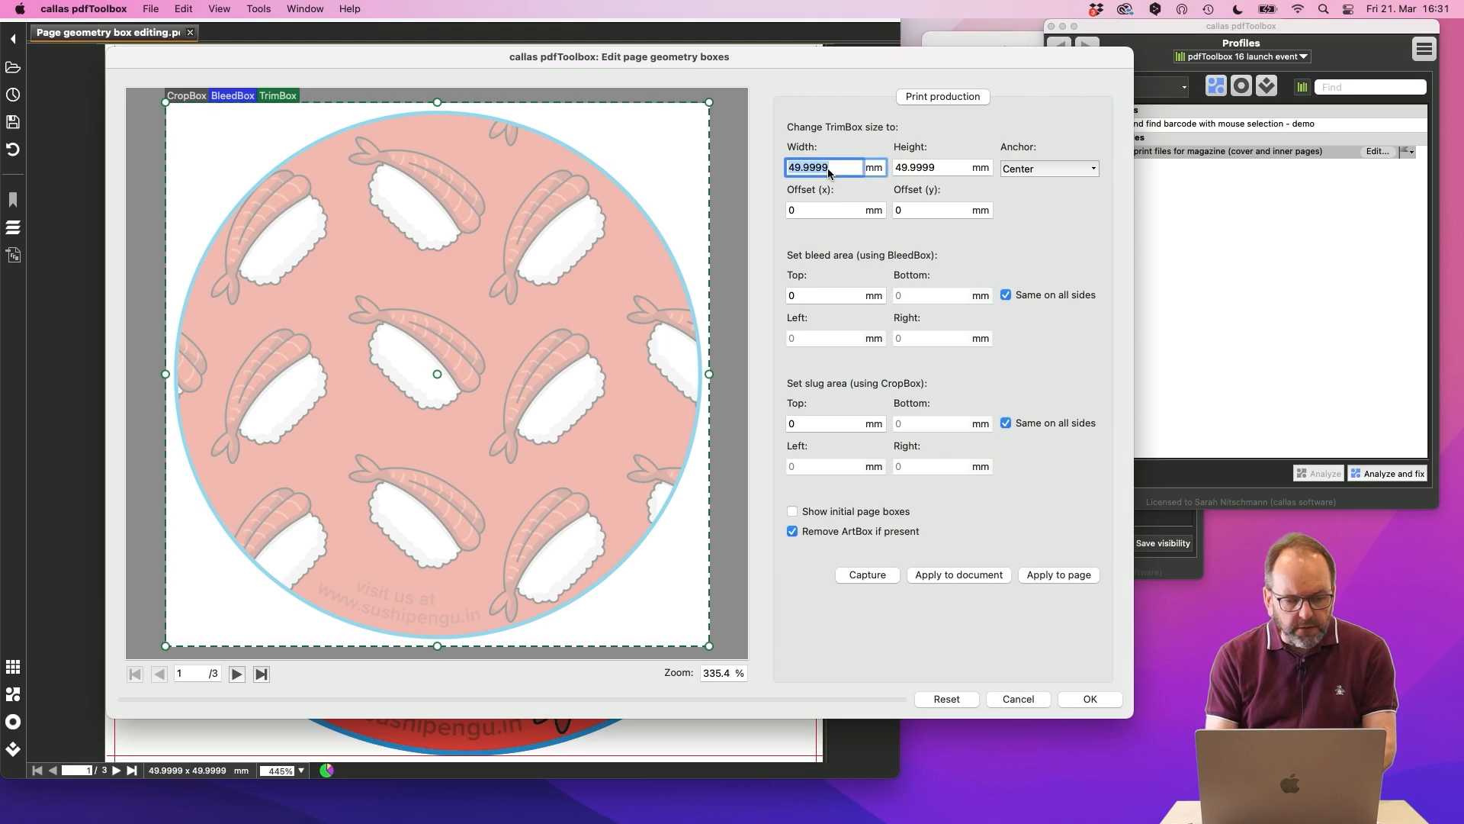
pyautogui.write('30')
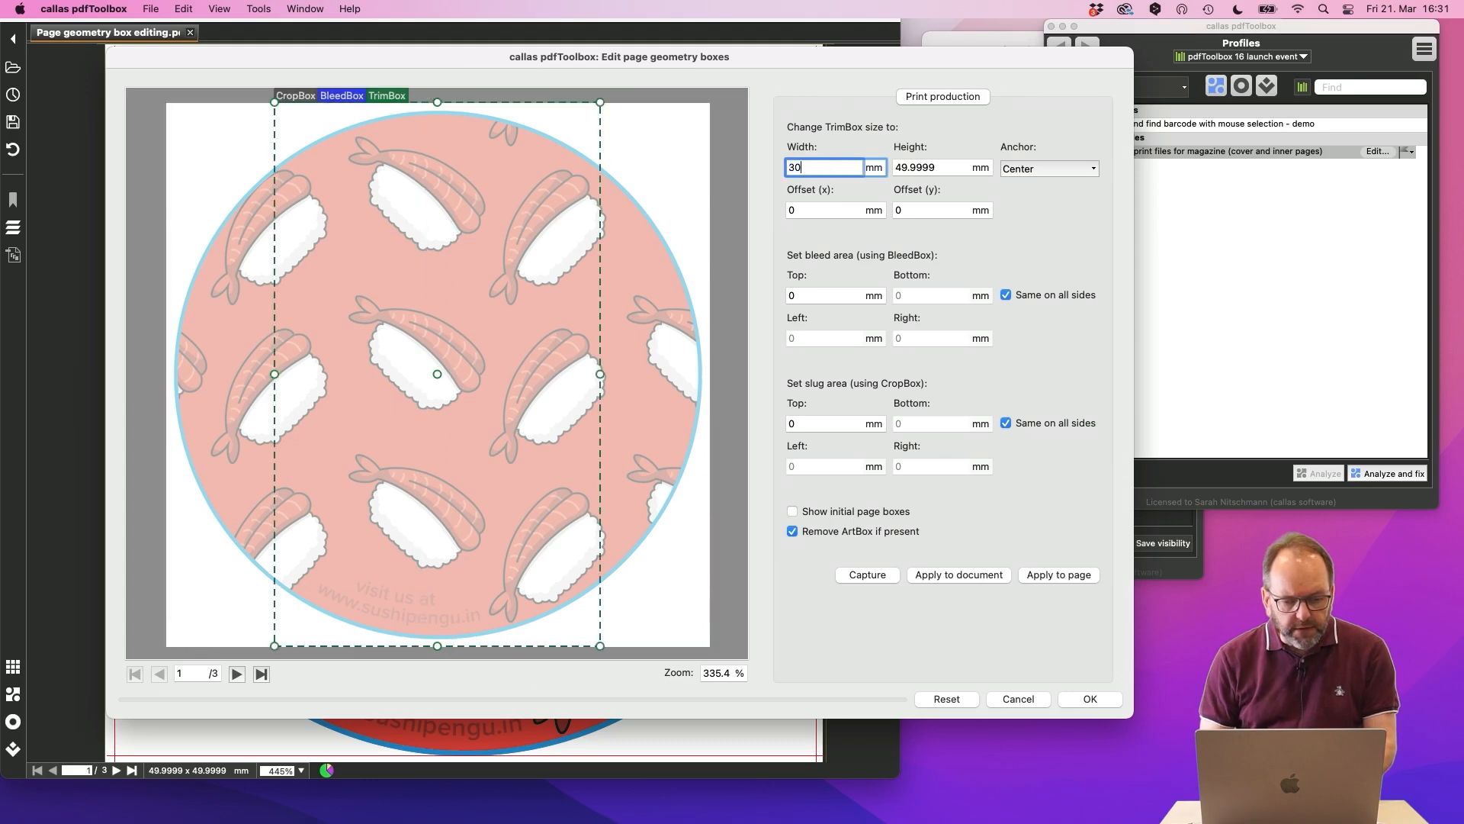
pyautogui.doubleClick(937, 169)
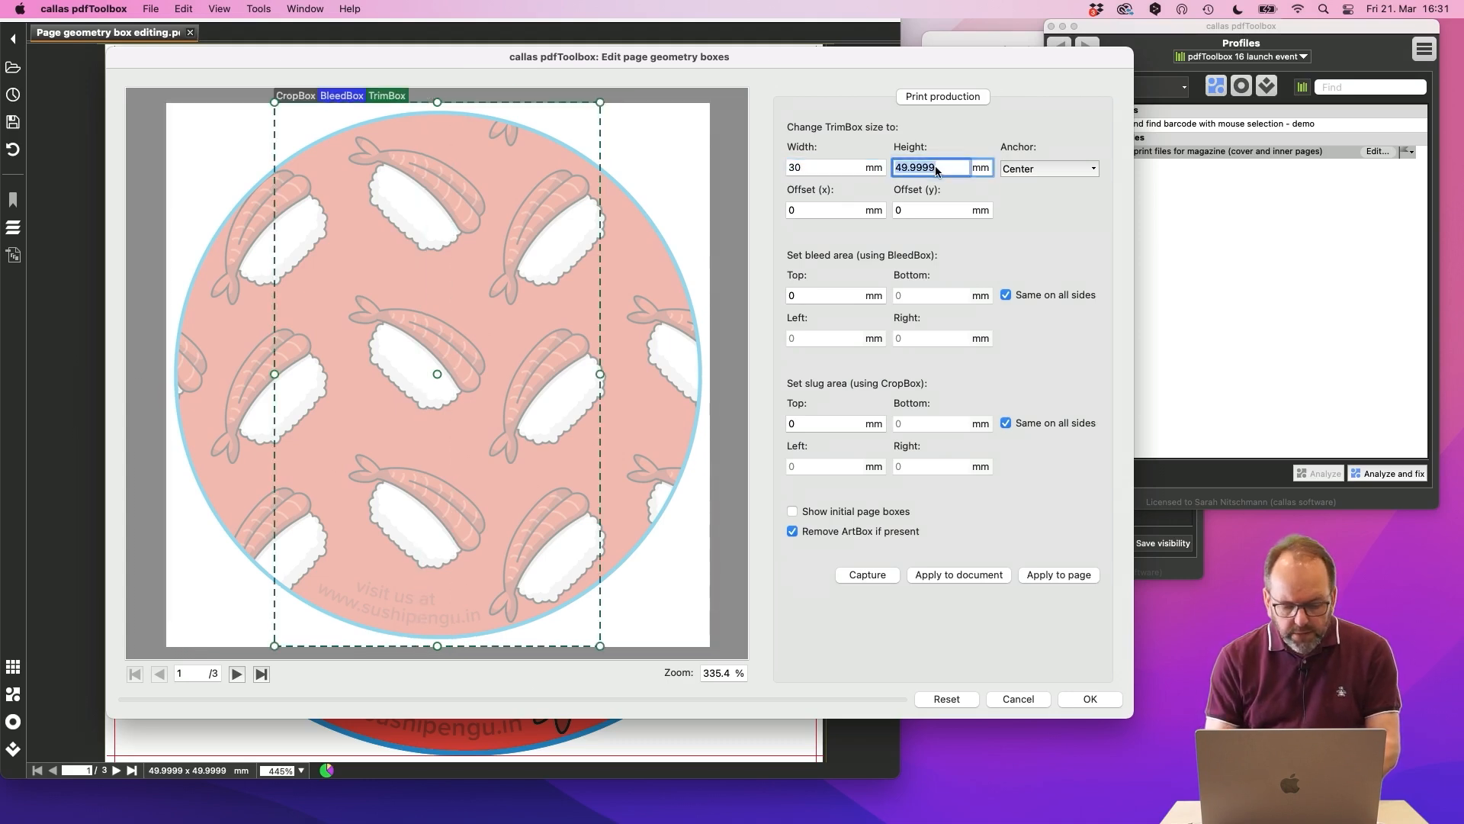
pyautogui.write('30')
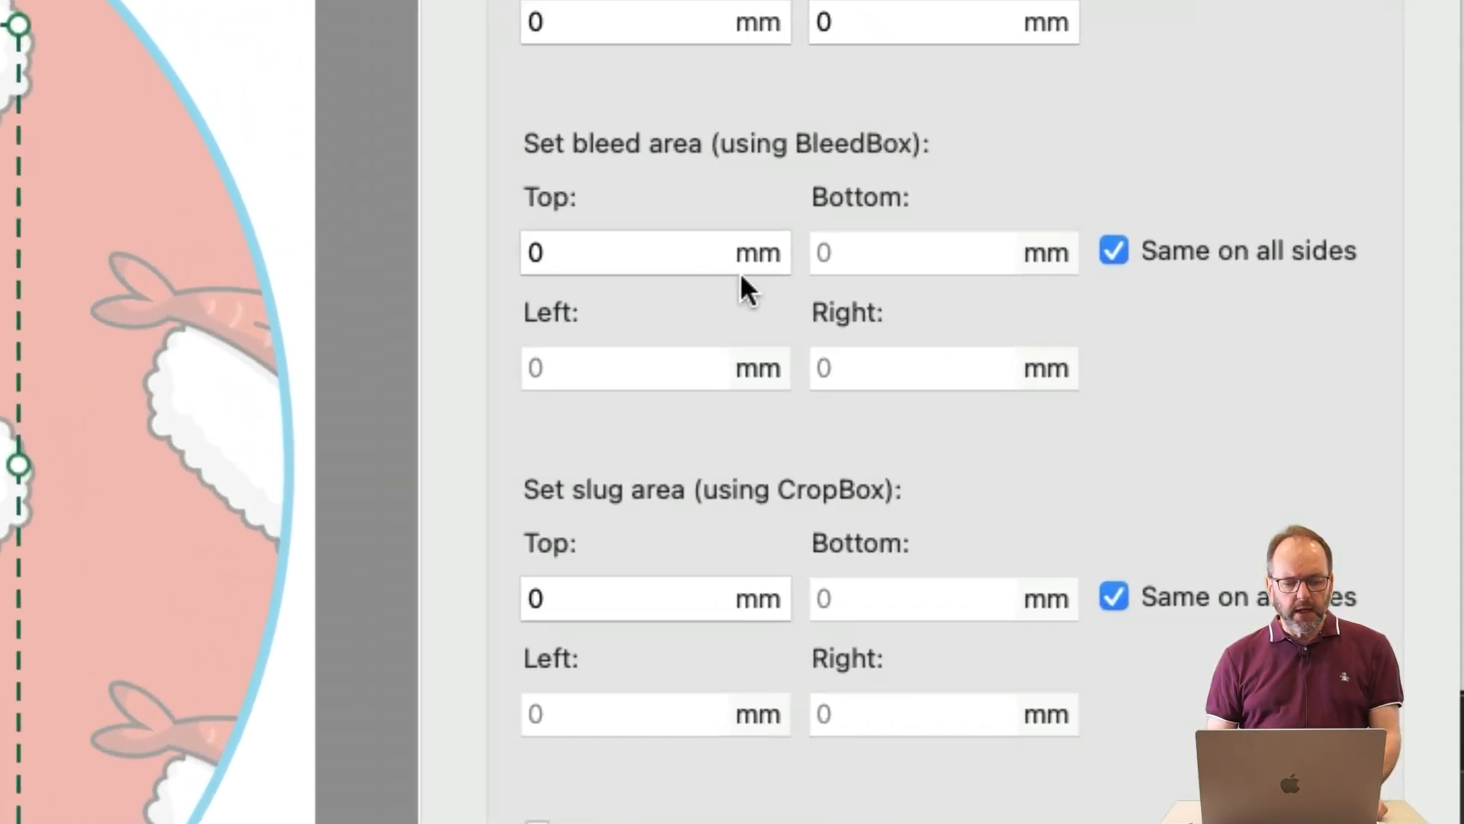
# - Set the bleed area to 3 mm and the slug area to 2 mm on all sides
pyautogui.doubleClick(652, 252)
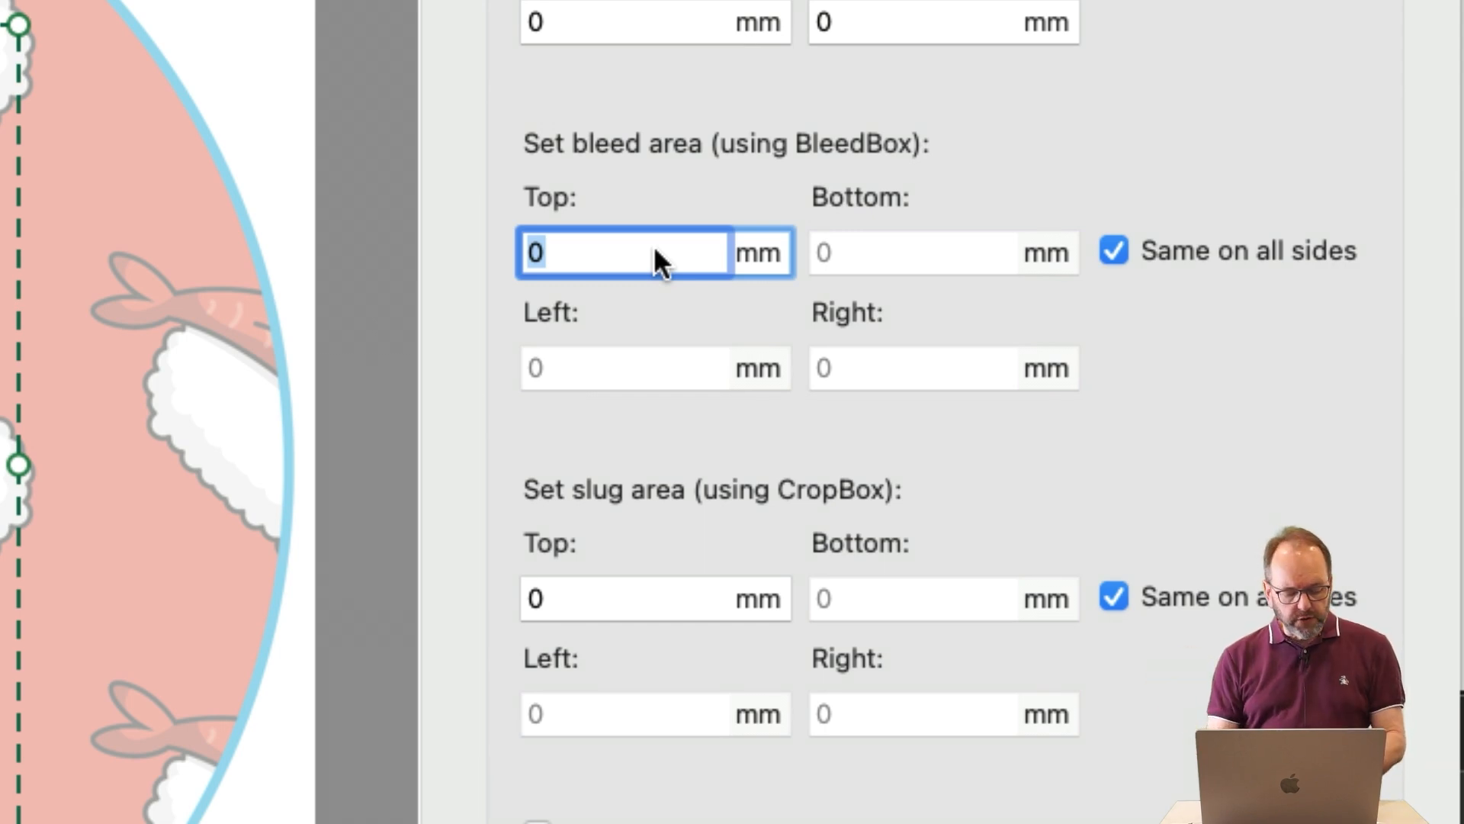
pyautogui.write('3')
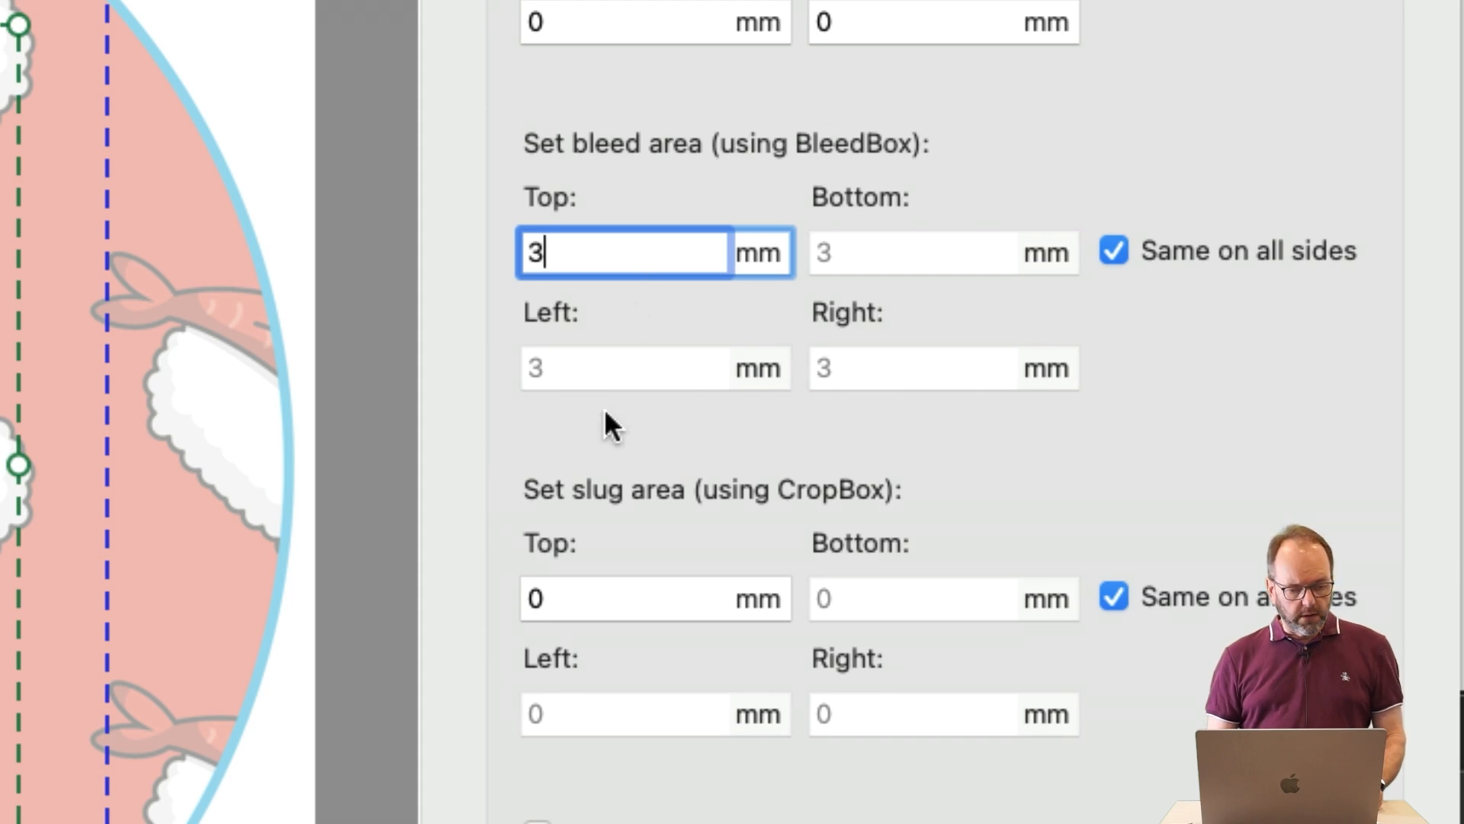
pyautogui.doubleClick(580, 585)
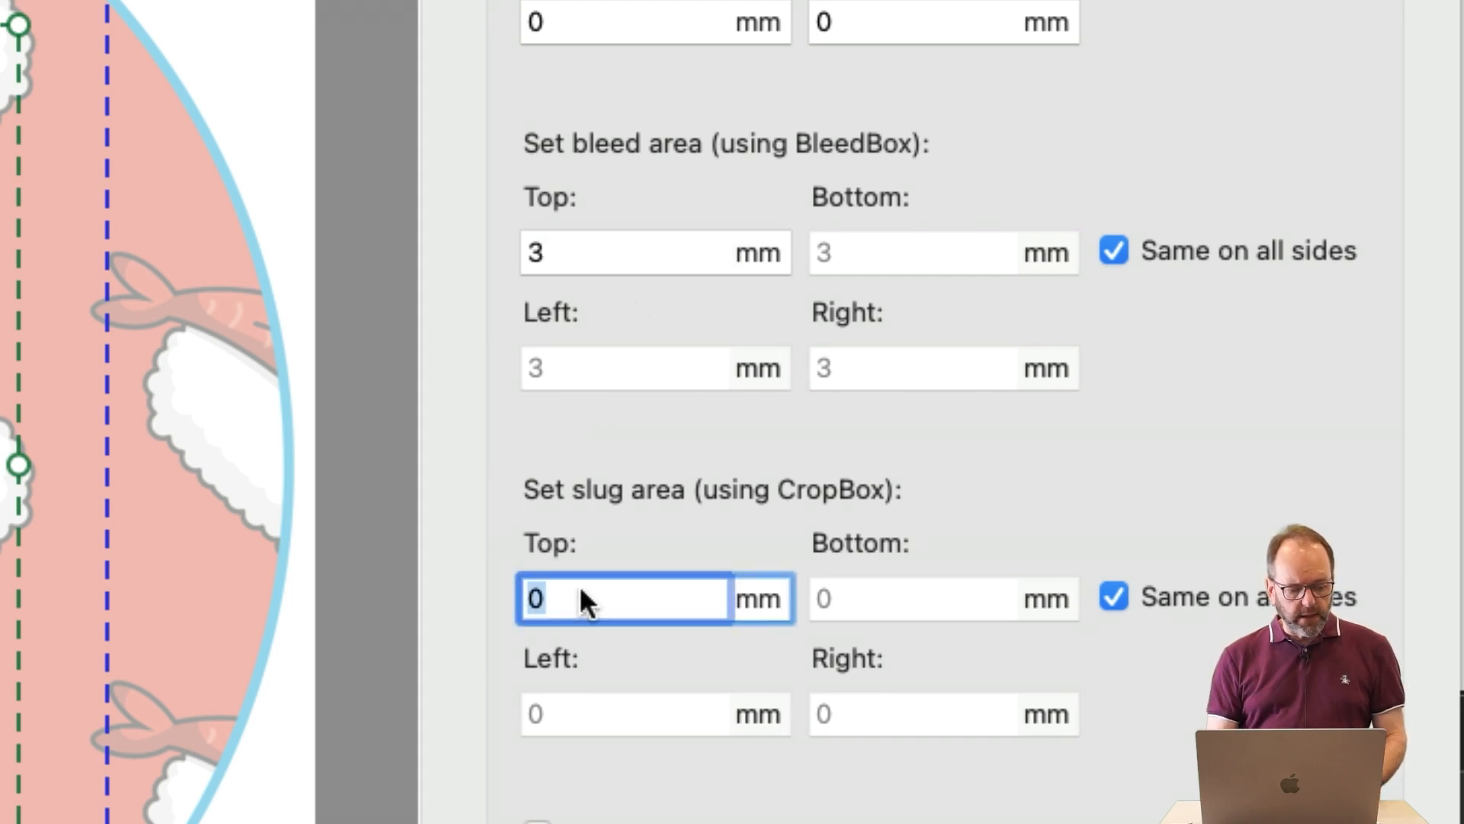
pyautogui.write('7')
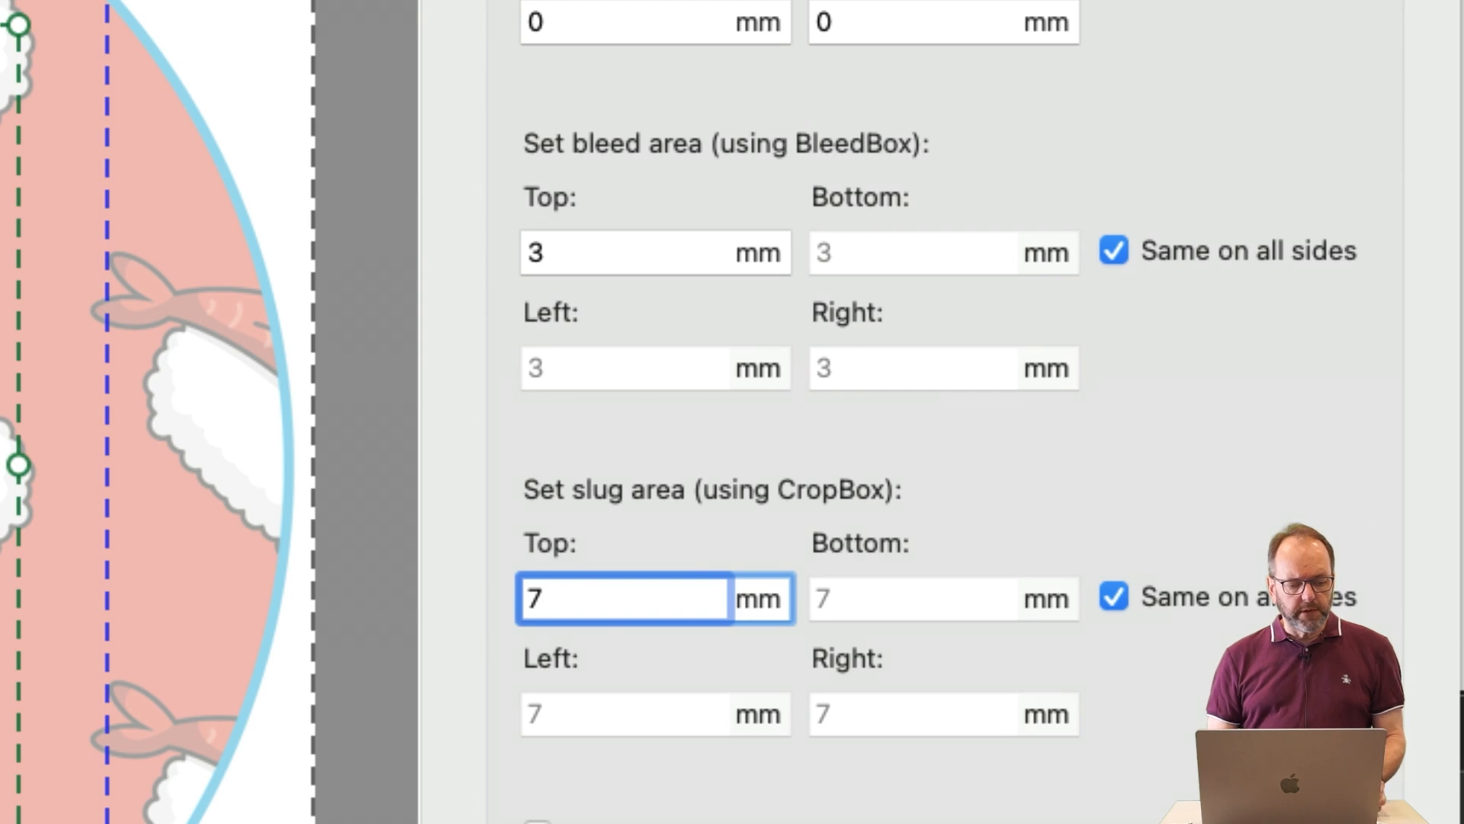
pyautogui.press('BackSpace')
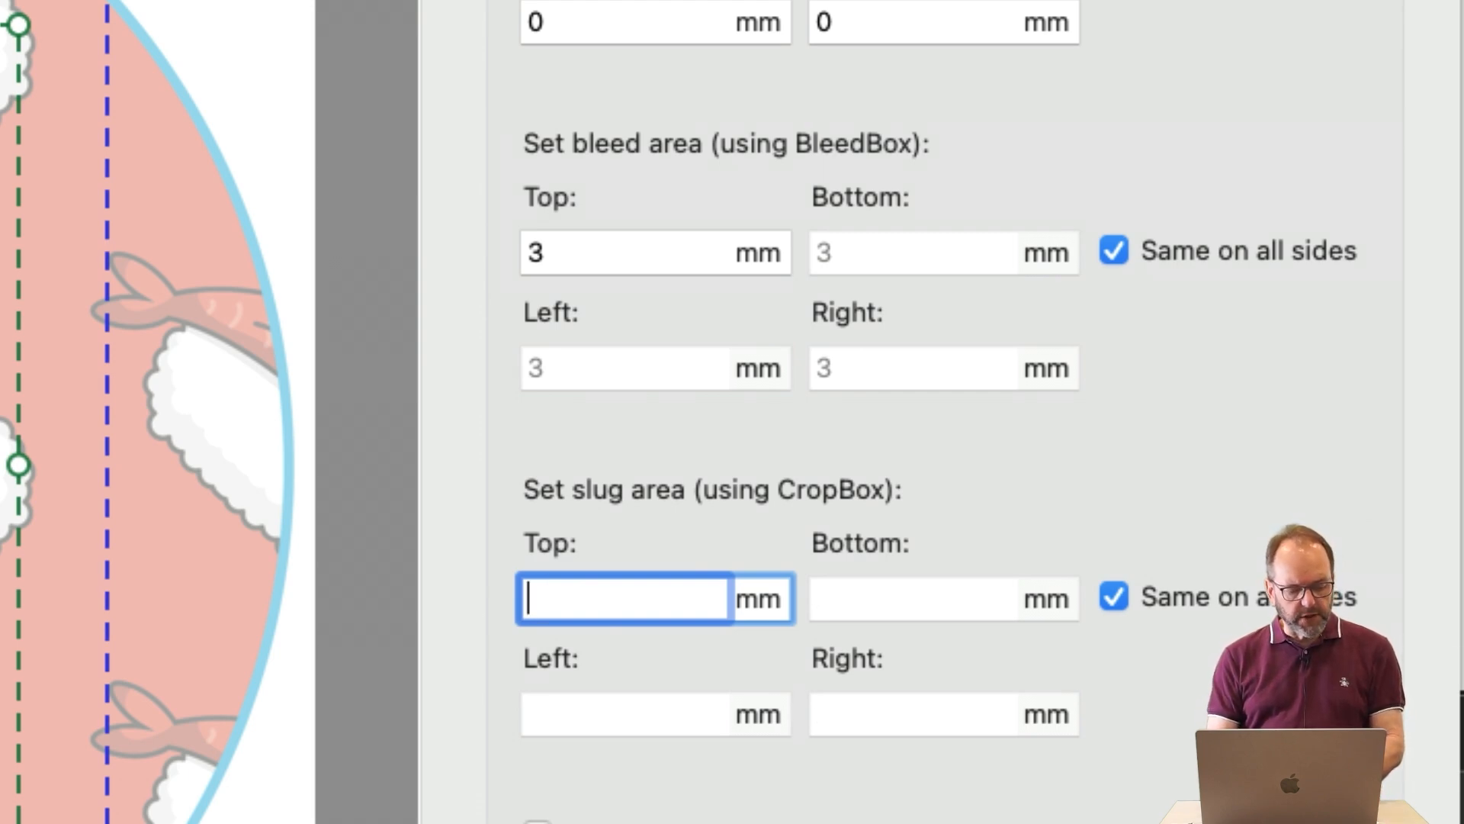
pyautogui.write('2')
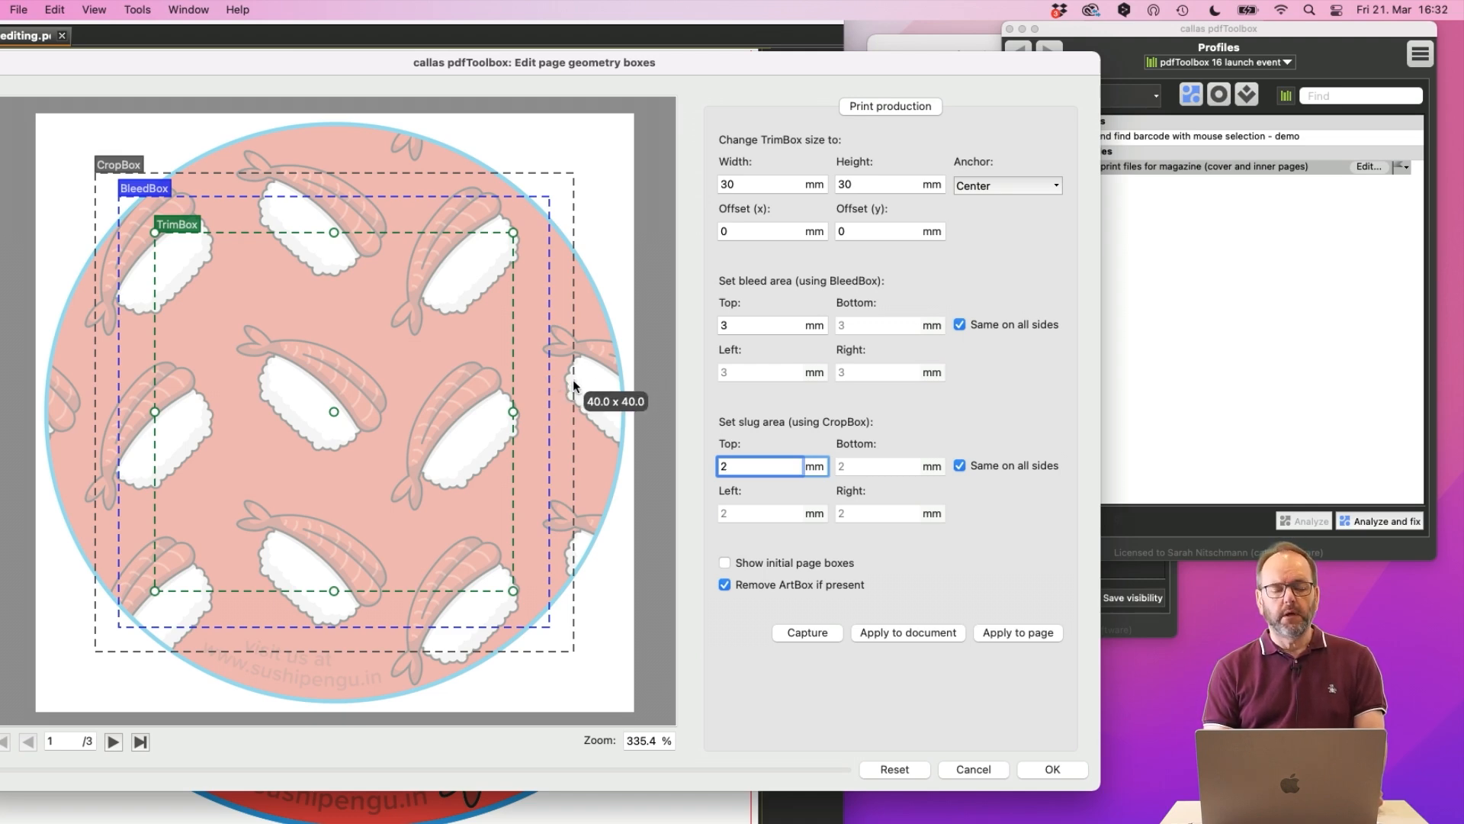
# - Reshape the TrimBox visually around the circular artwork to about 48.32 mm wide and 48.25 mm high
pyautogui.moveTo(514, 358)
pyautogui.mouseDown()
pyautogui.moveTo(549, 354)
pyautogui.moveTo(569, 327)
pyautogui.moveTo(512, 360)
pyautogui.mouseUp()
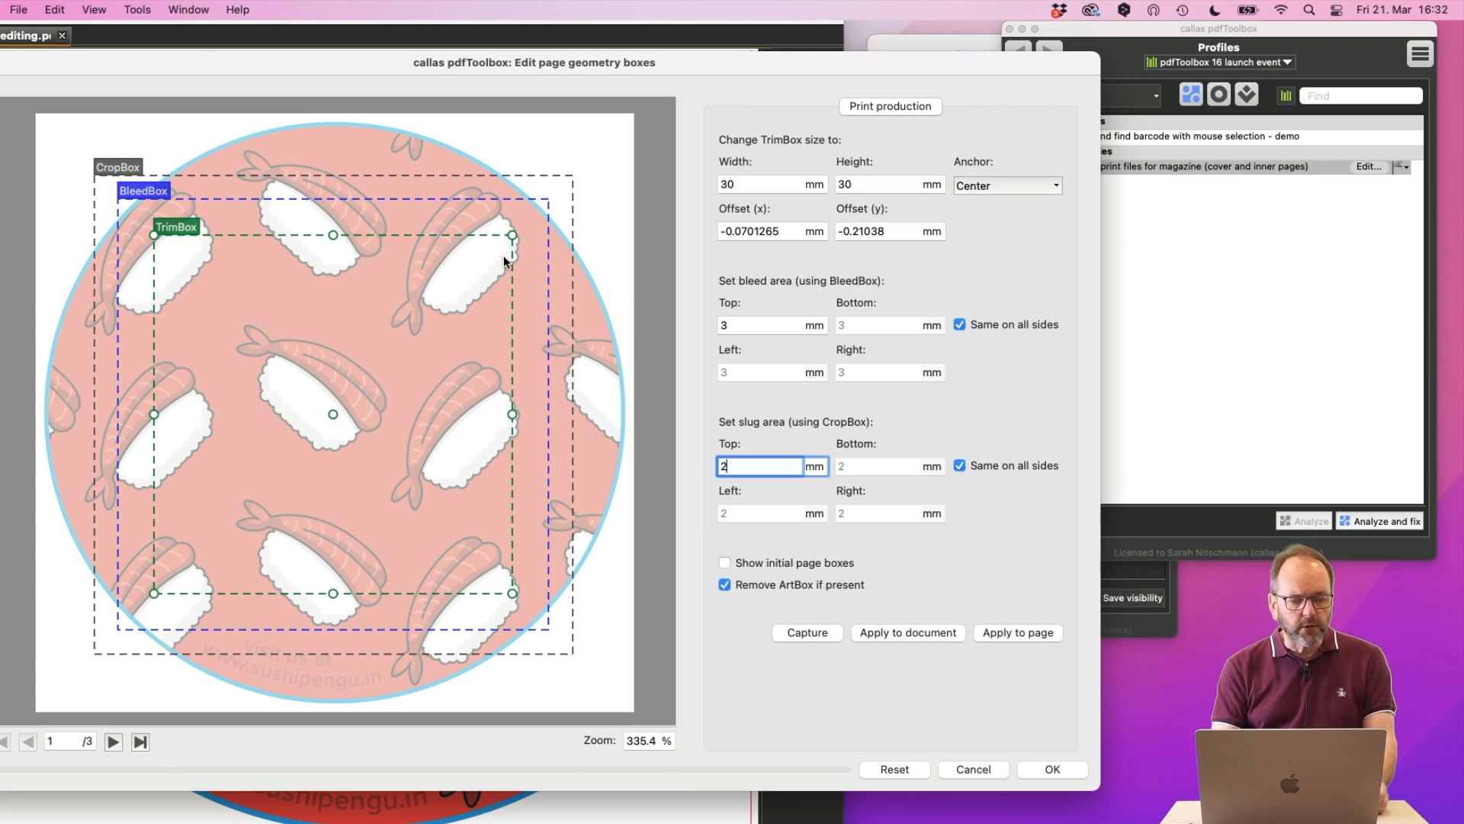
pyautogui.moveTo(511, 236); pyautogui.dragTo(623, 206)
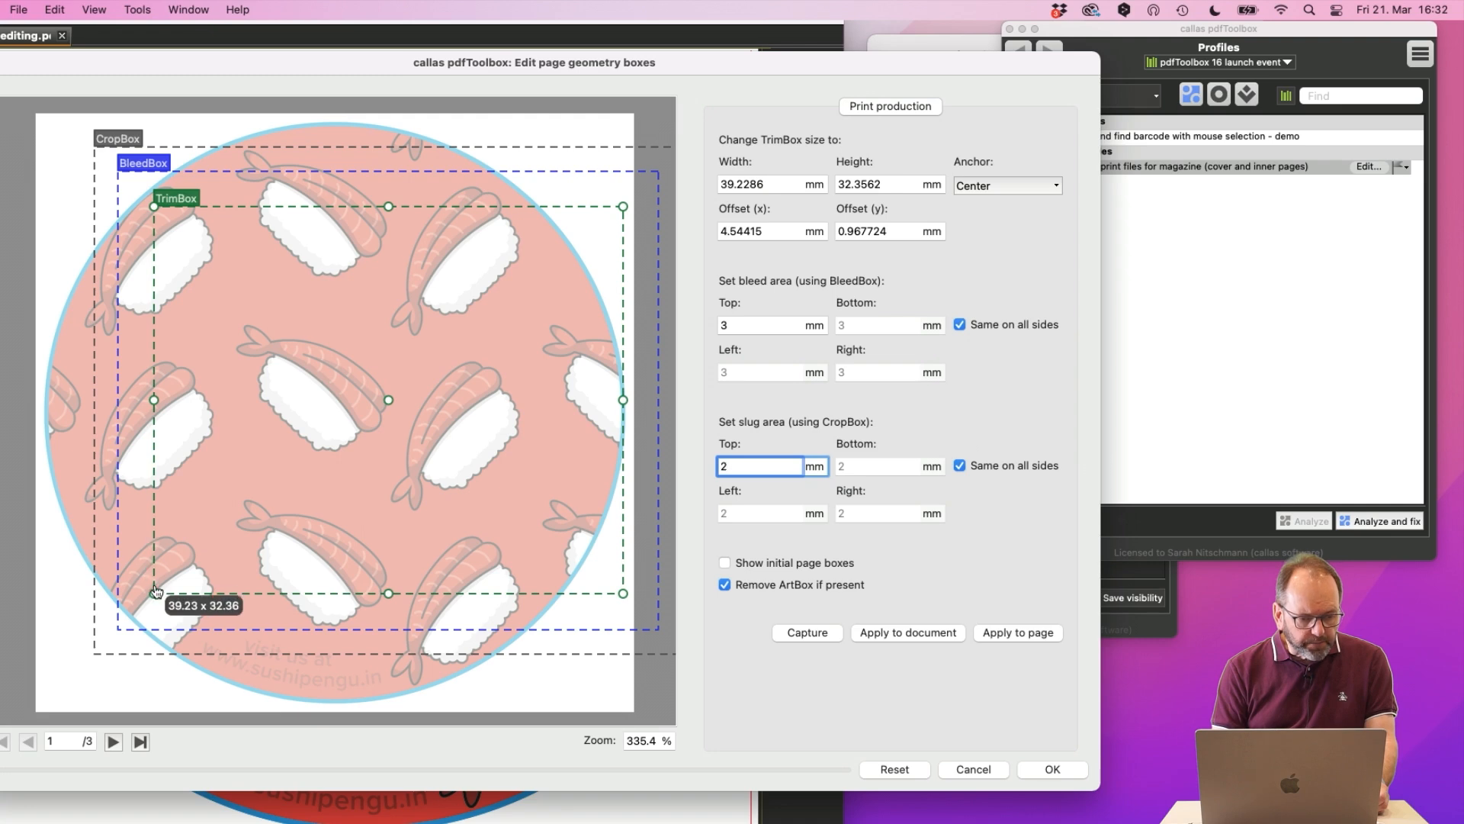
pyautogui.moveTo(155, 589); pyautogui.dragTo(50, 626)
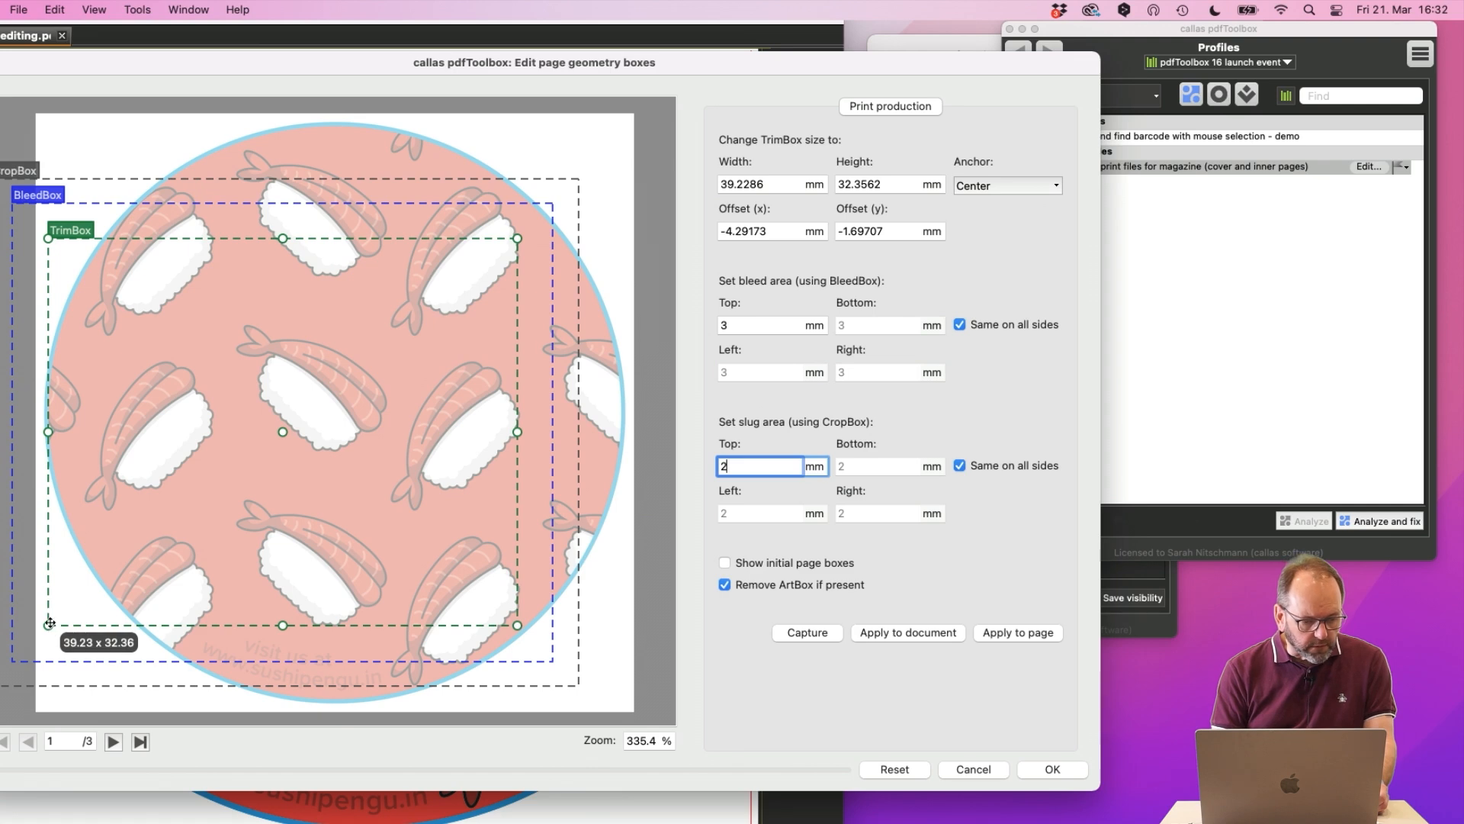
pyautogui.moveTo(49, 625); pyautogui.dragTo(47, 703)
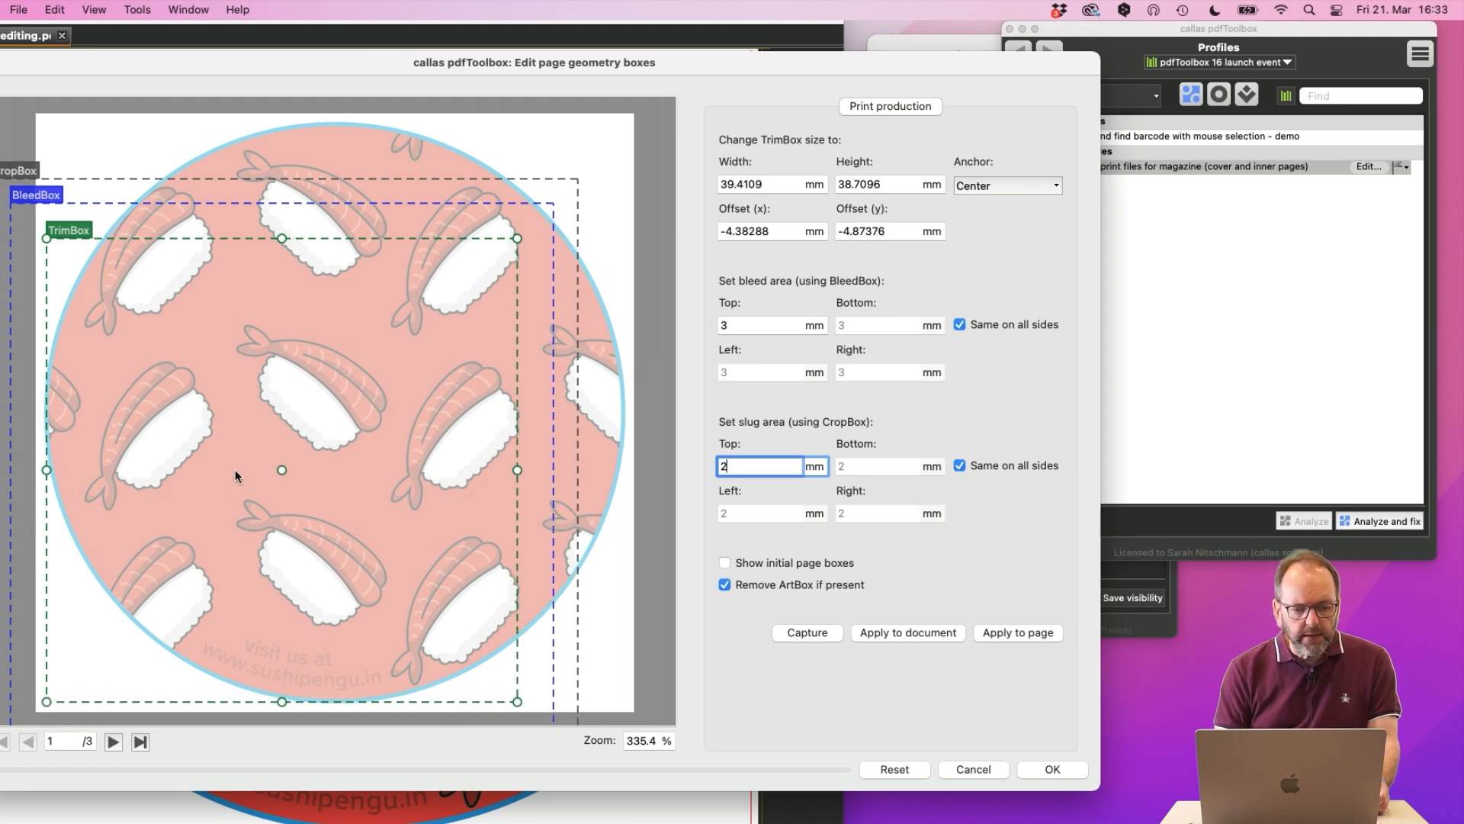
pyautogui.moveTo(519, 237); pyautogui.dragTo(626, 128)
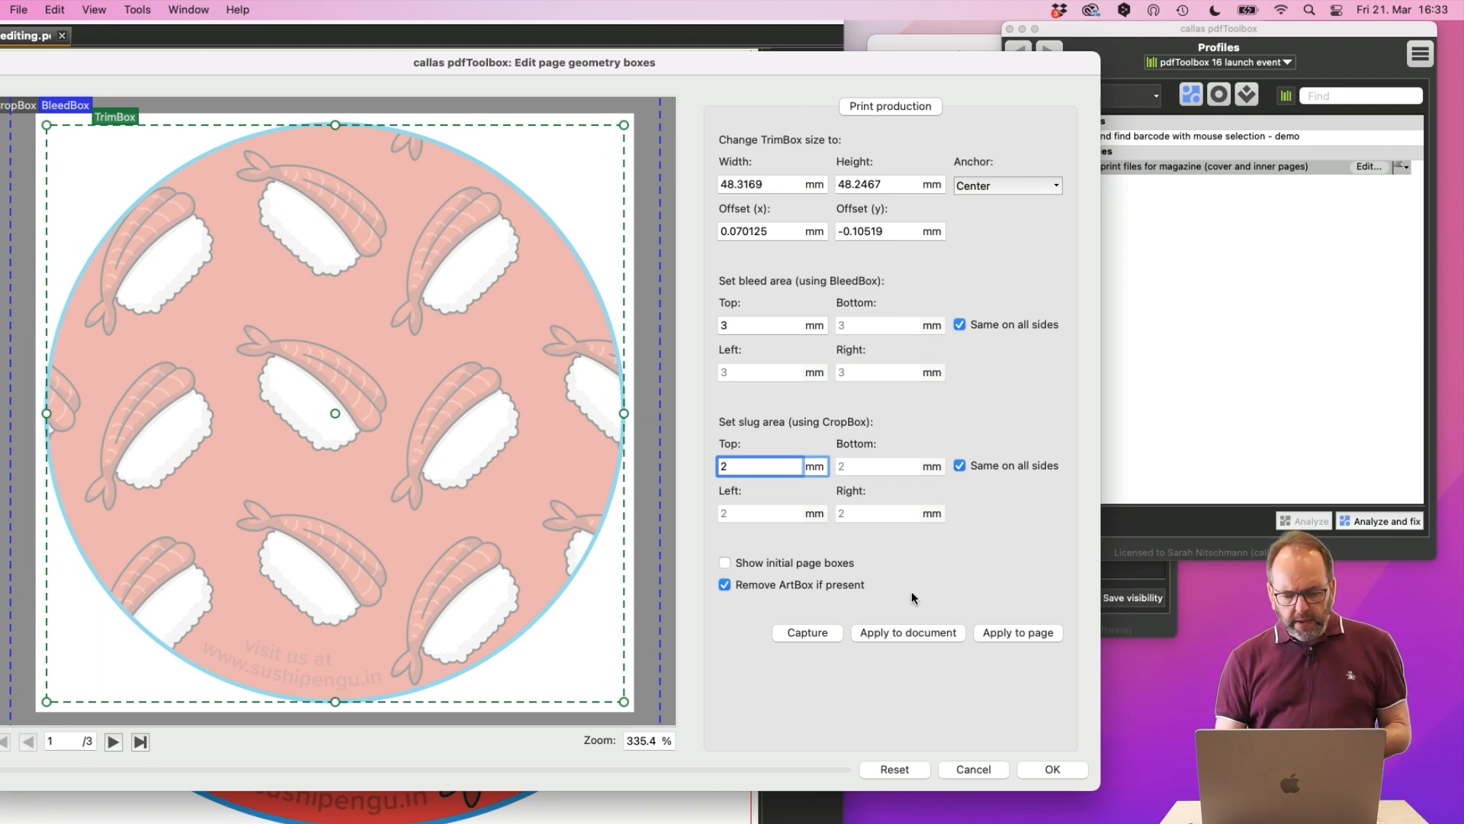
# - Apply the box settings to page 1 only, check page 2 and return to page 1
pyautogui.click(1002, 635)
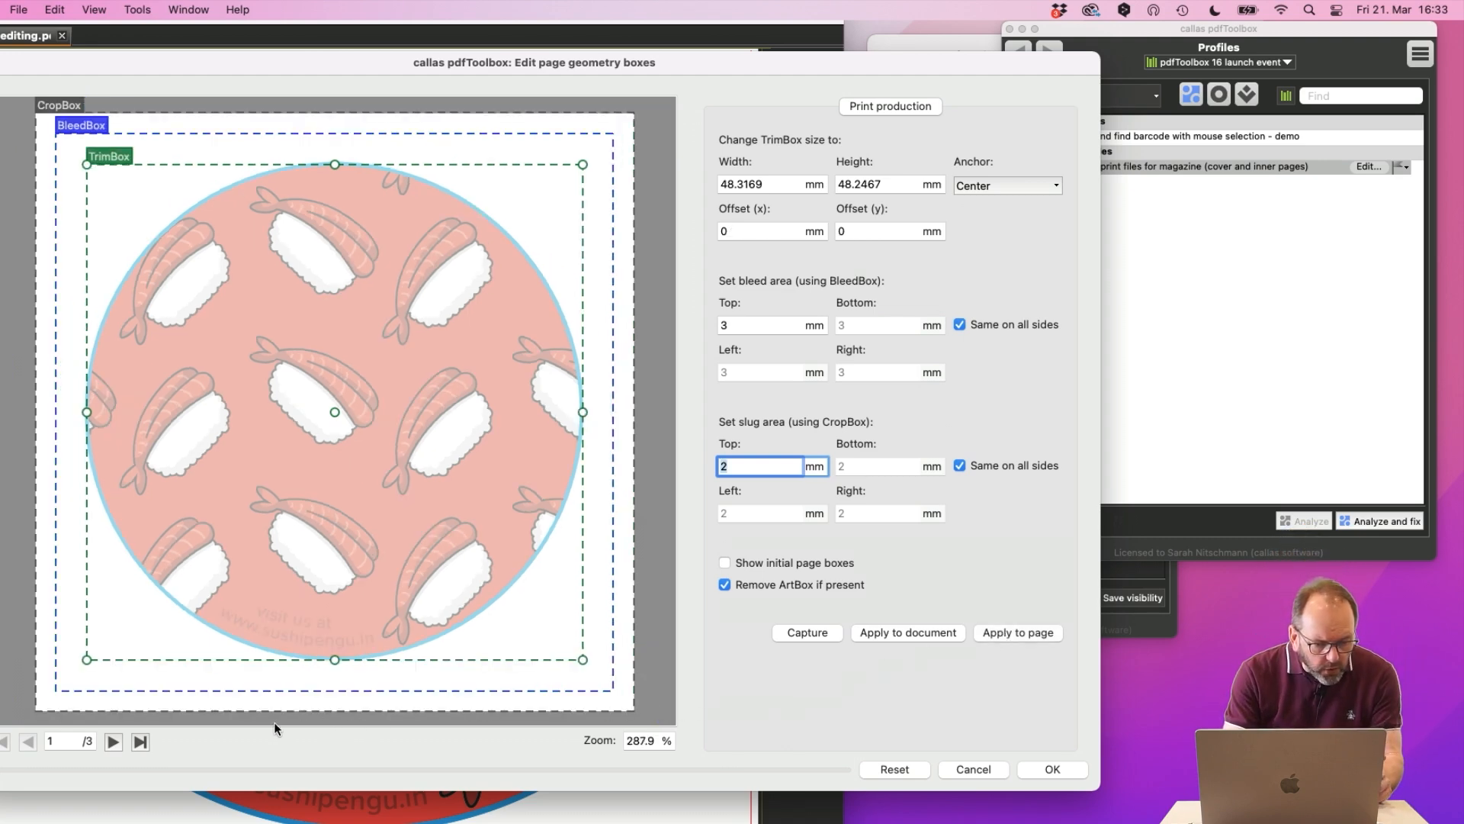
pyautogui.click(112, 741)
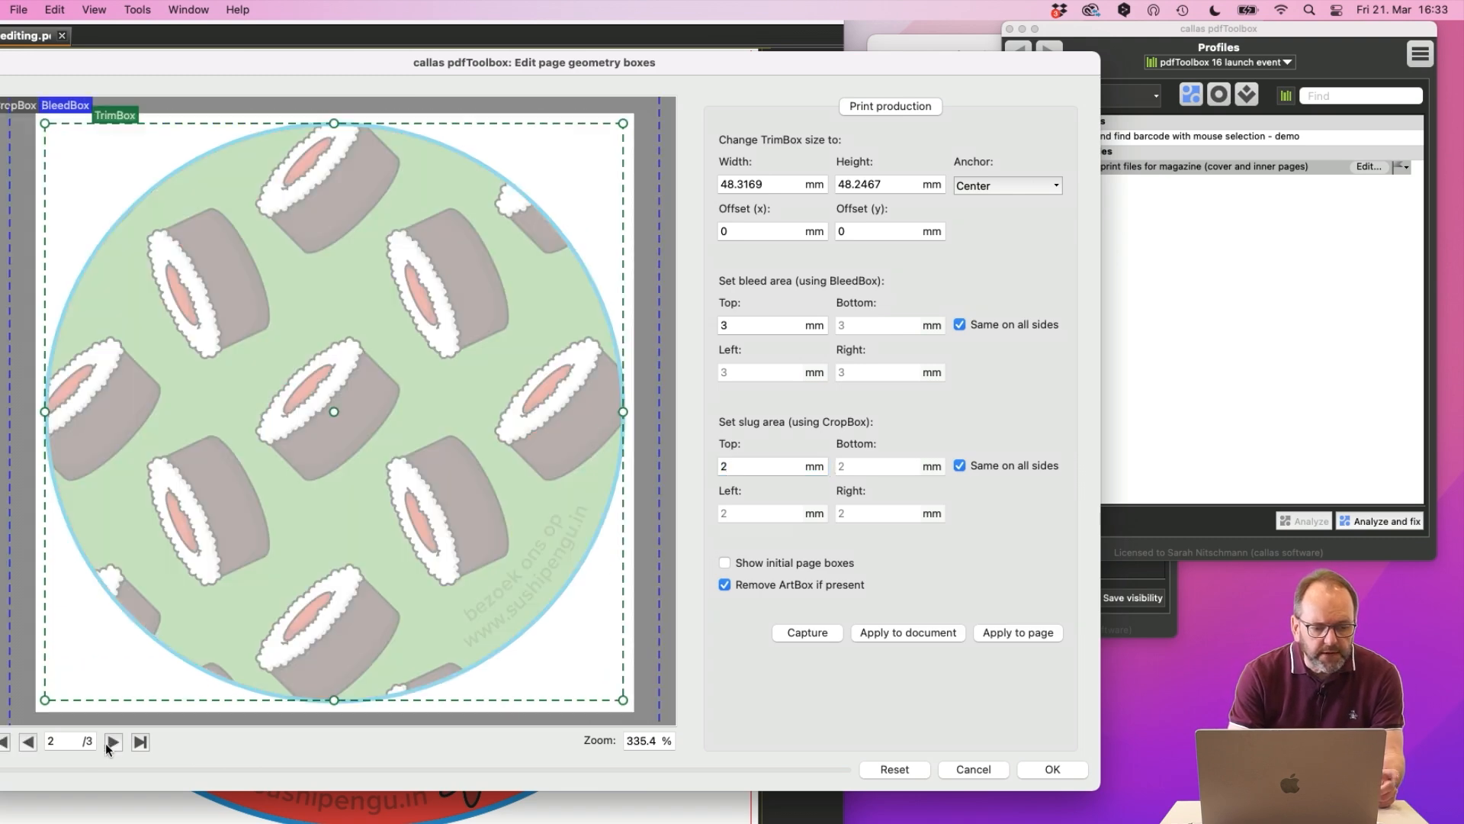
pyautogui.click(29, 741)
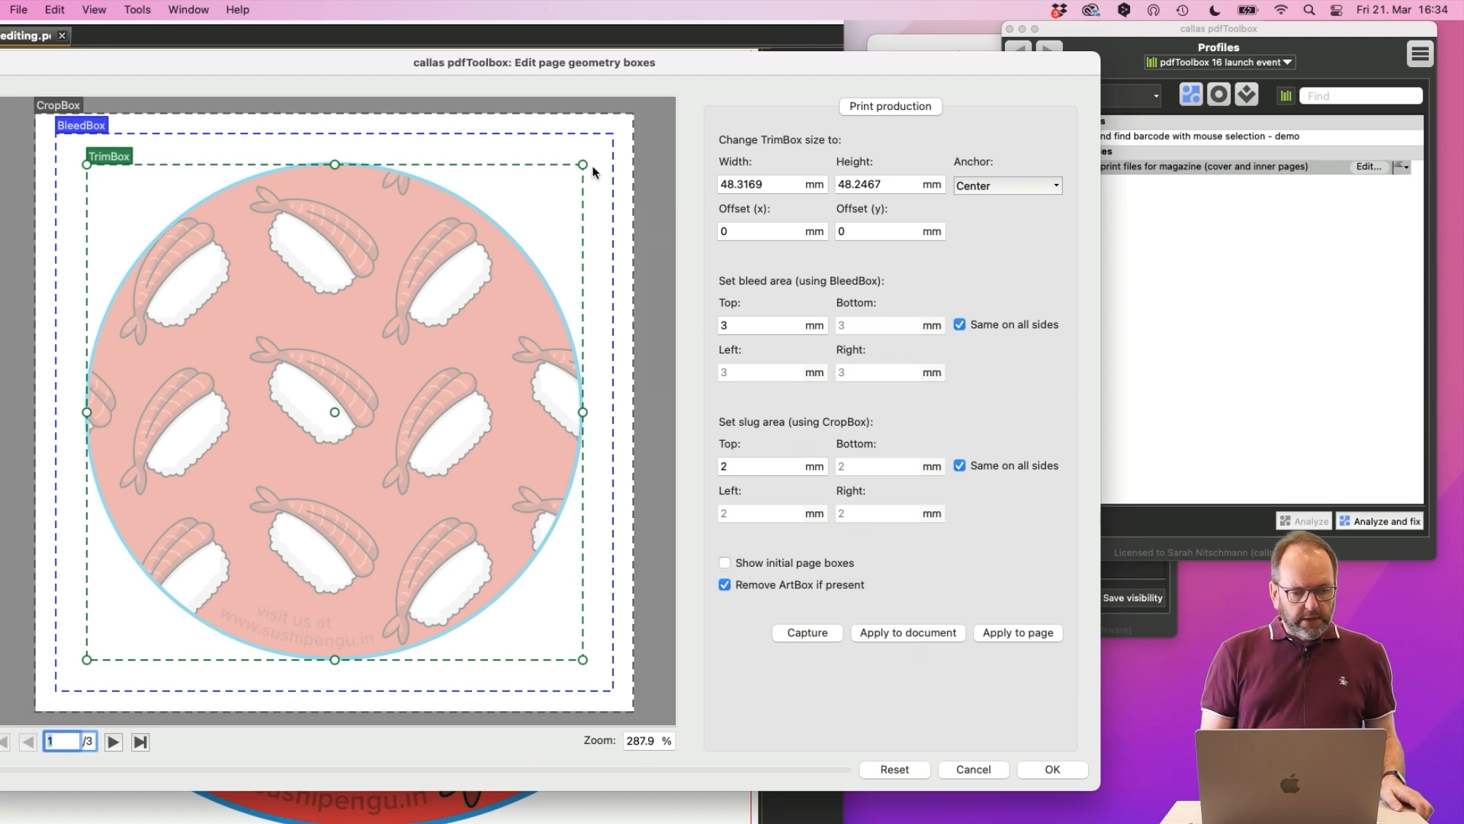
# - Enlarge the TrimBox slightly to about 48.42 × 48.43 mm, and close the page box editor discarding all changes
pyautogui.moveTo(581, 165)
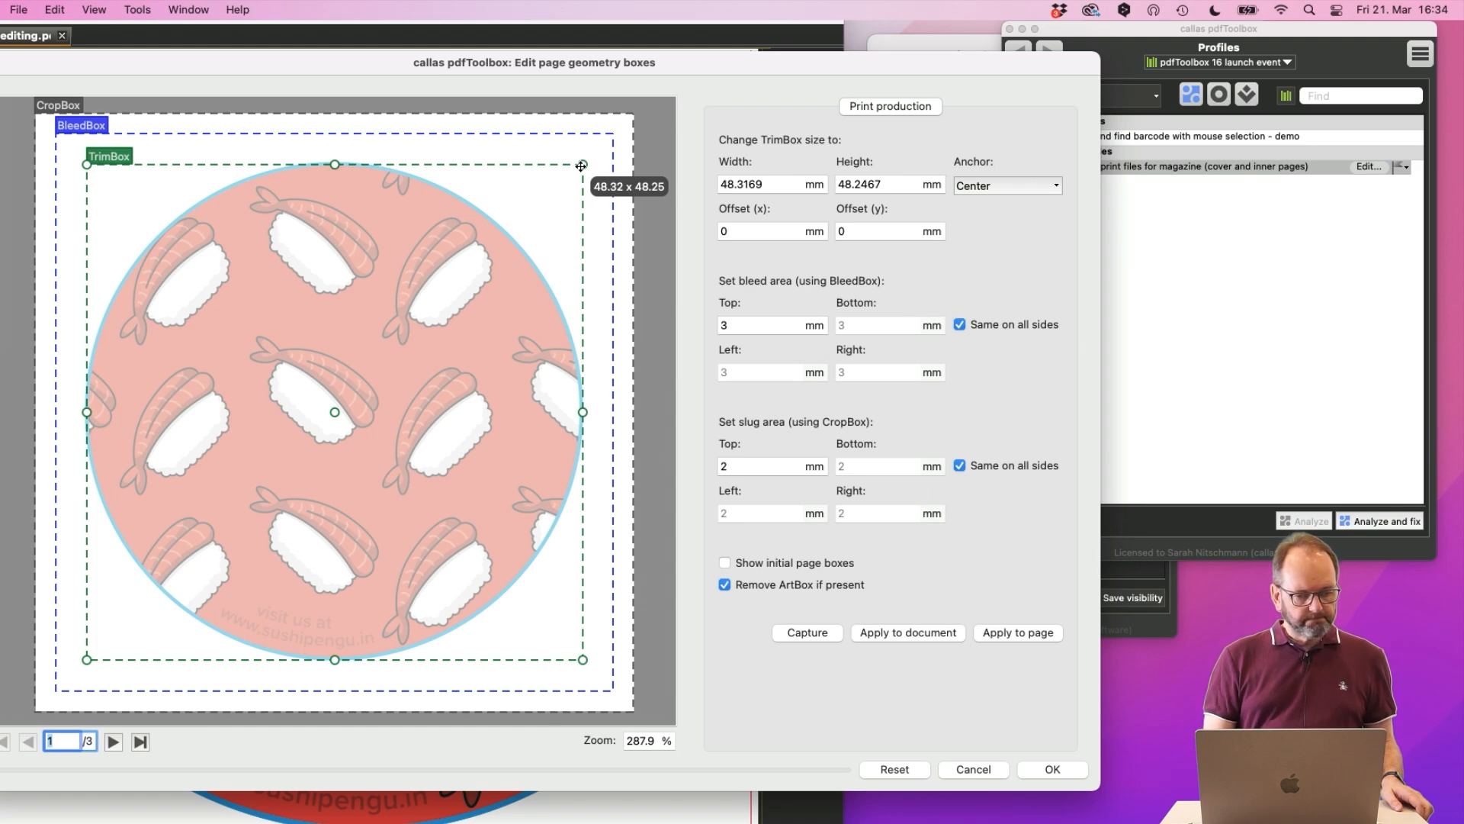
pyautogui.moveTo(581, 165)
pyautogui.mouseDown()
pyautogui.moveTo(533, 245)
pyautogui.moveTo(561, 399)
pyautogui.moveTo(544, 218)
pyautogui.moveTo(577, 149)
pyautogui.moveTo(584, 163)
pyautogui.mouseUp()
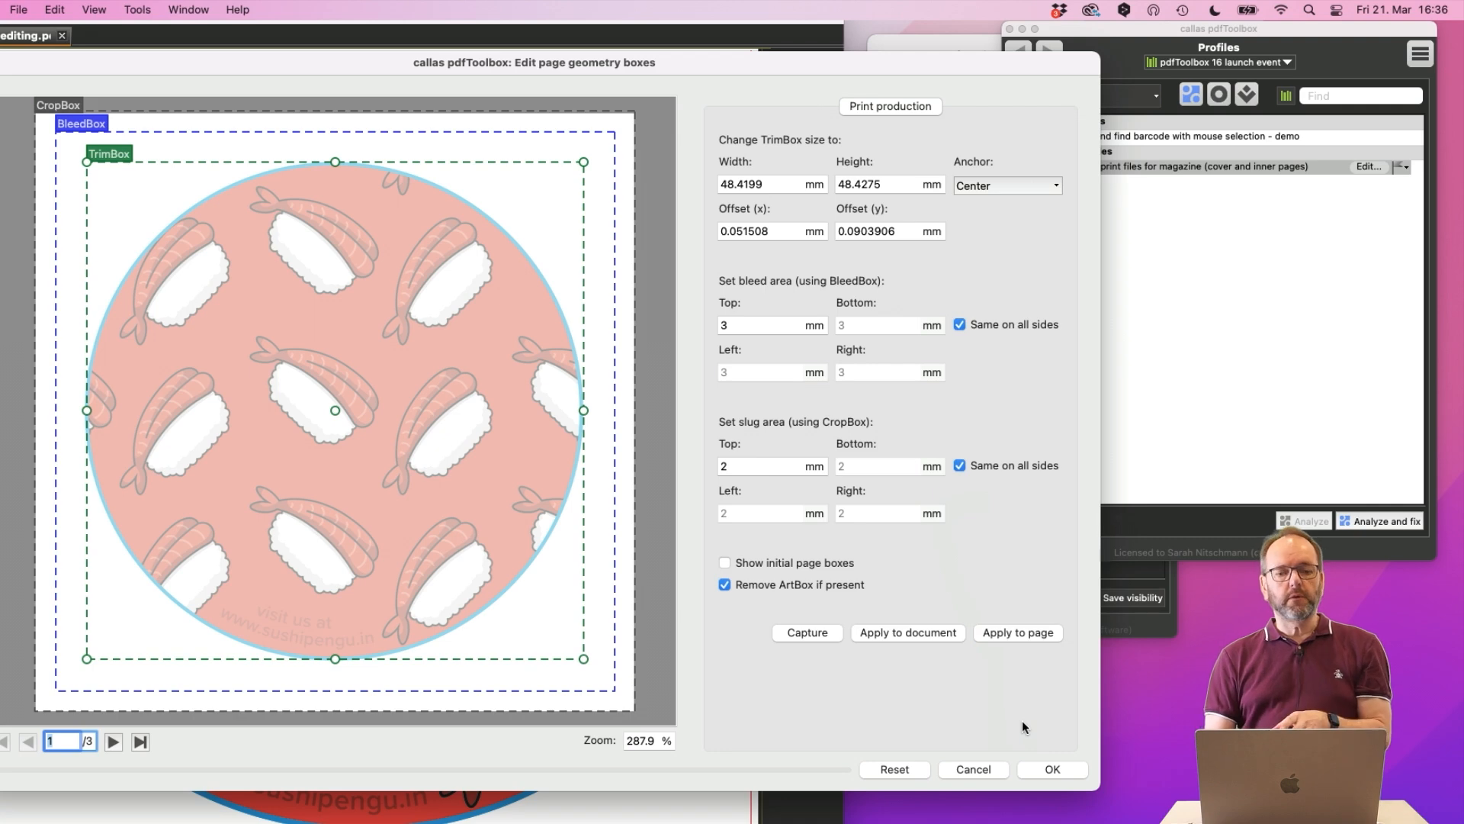
pyautogui.click(979, 767)
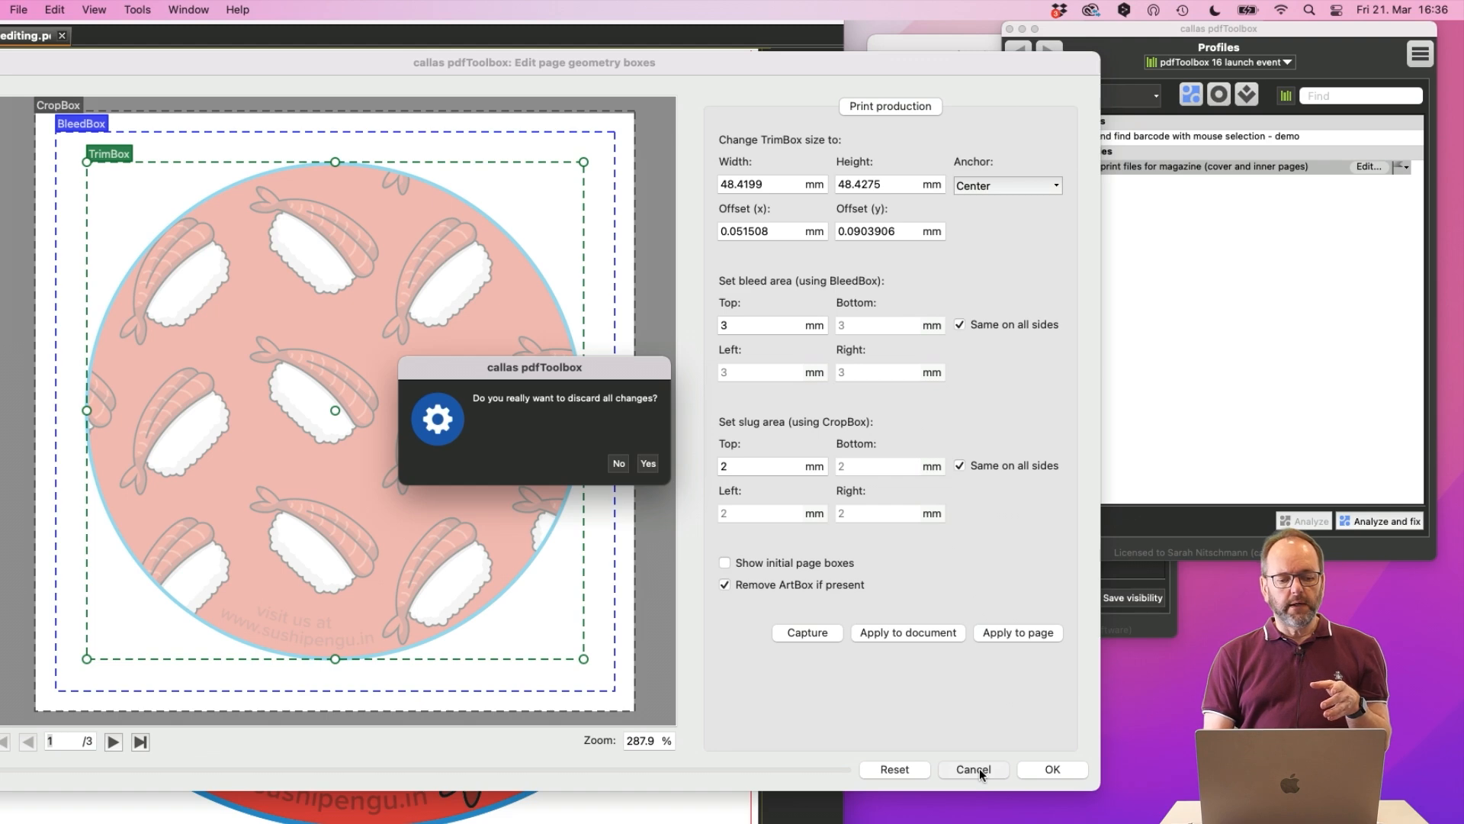
pyautogui.click(645, 461)
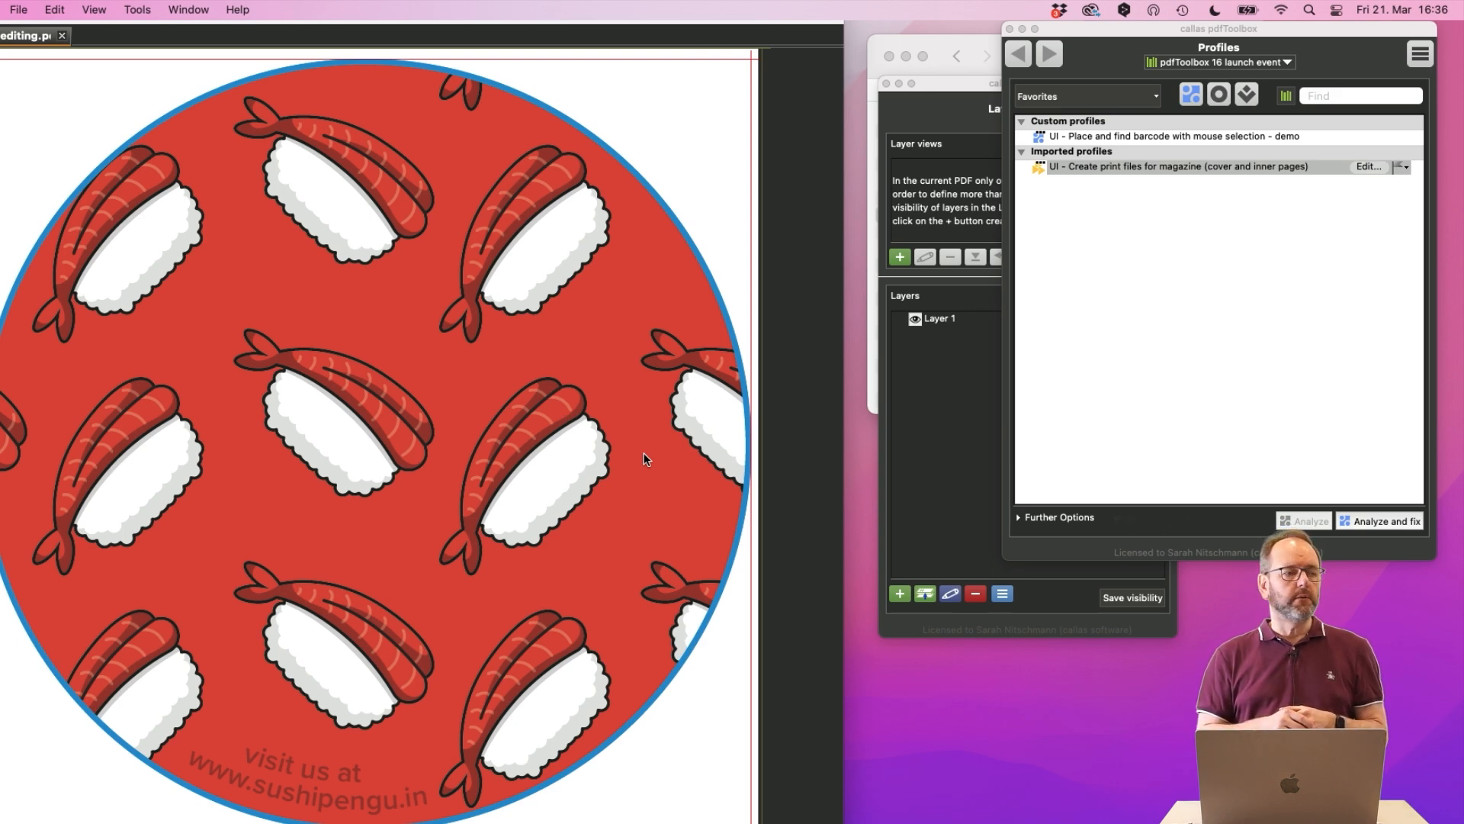
# - Switch to PowerPoint, start the slide show and advance to the slide "Easier way to specify a custom area"
pyautogui.press('super+Tab')
pyautogui.press('super+Tab')
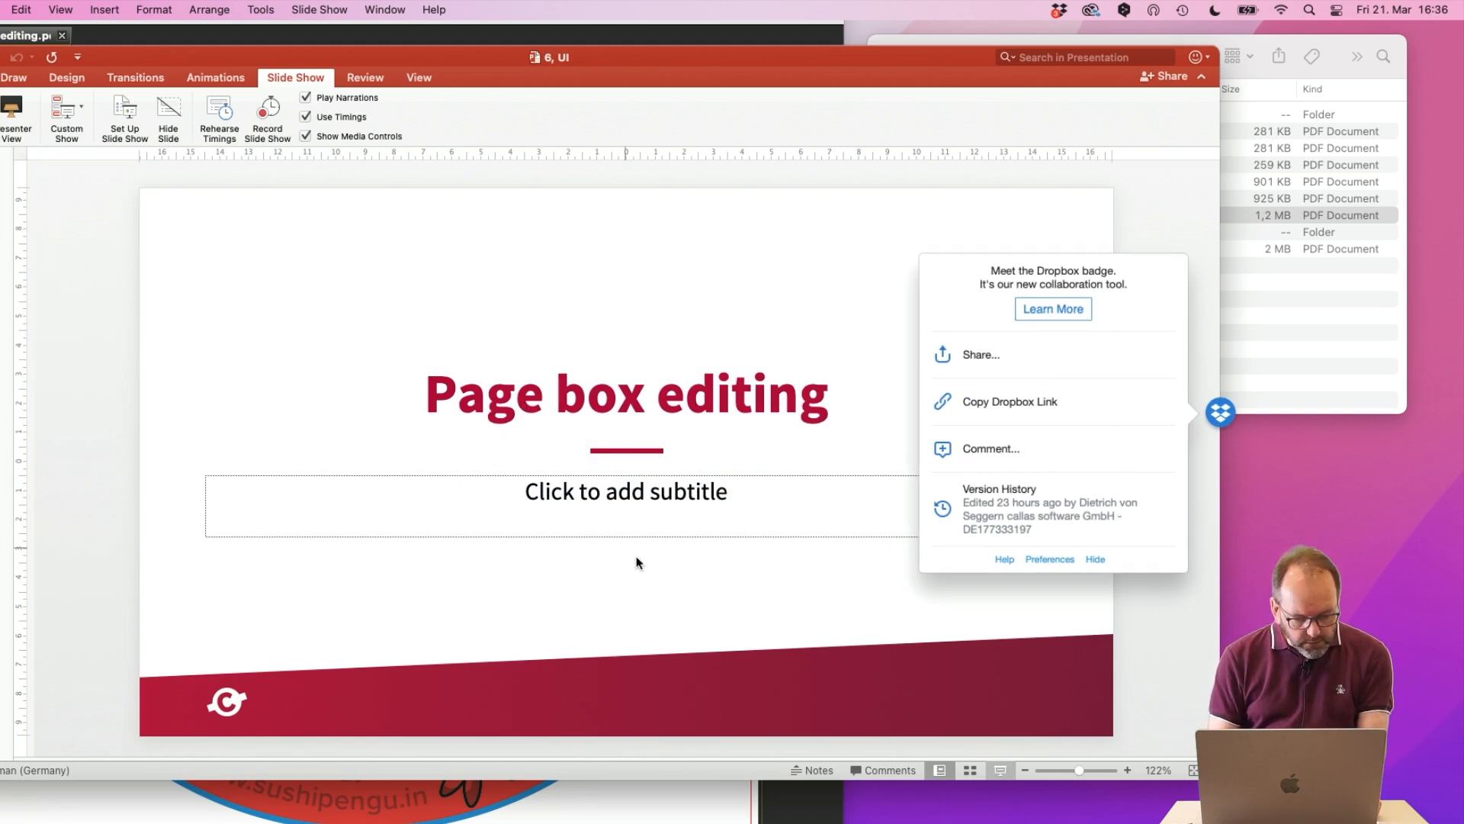
pyautogui.click(999, 770)
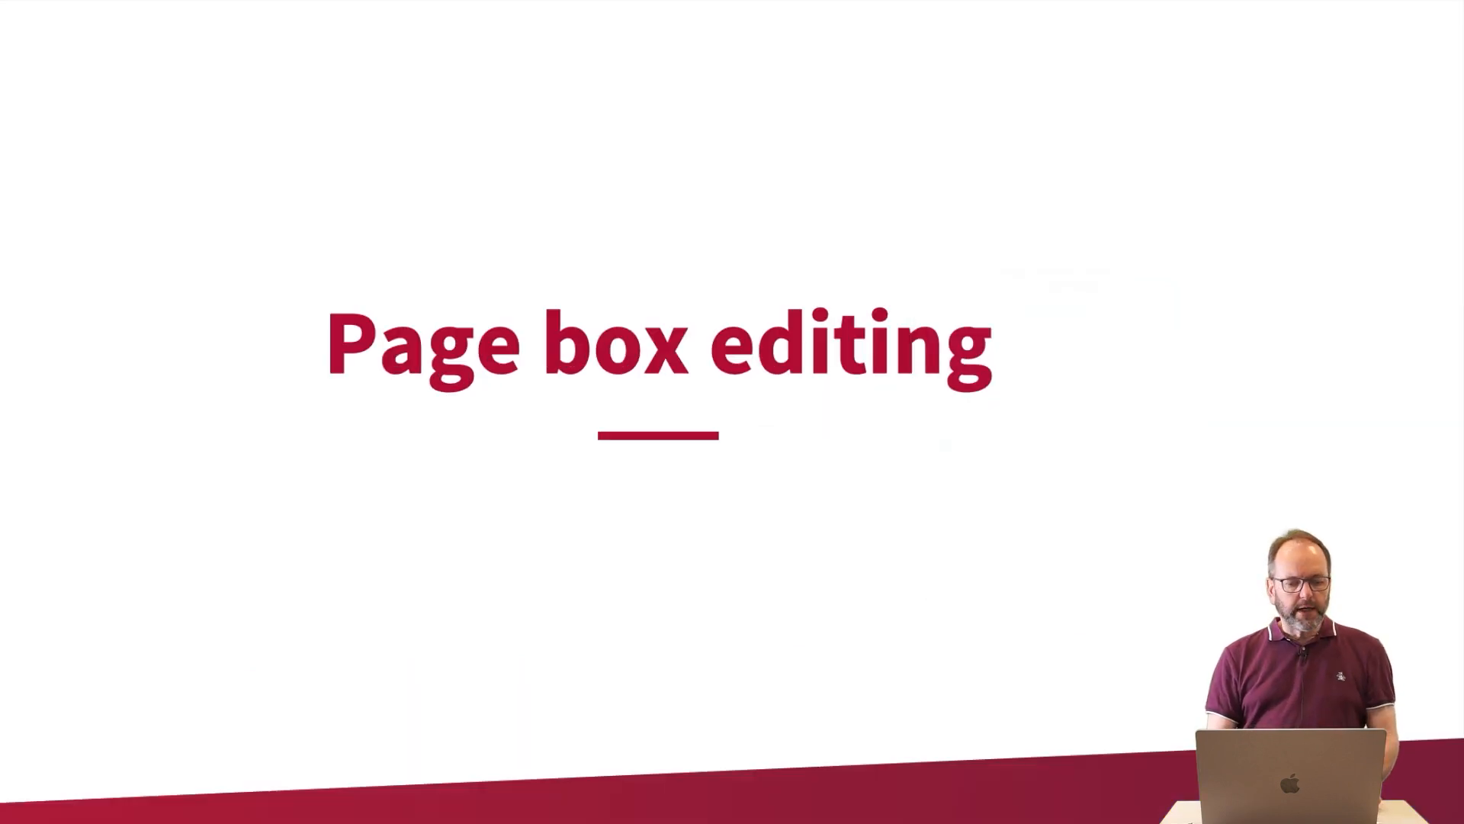
pyautogui.press('Right')
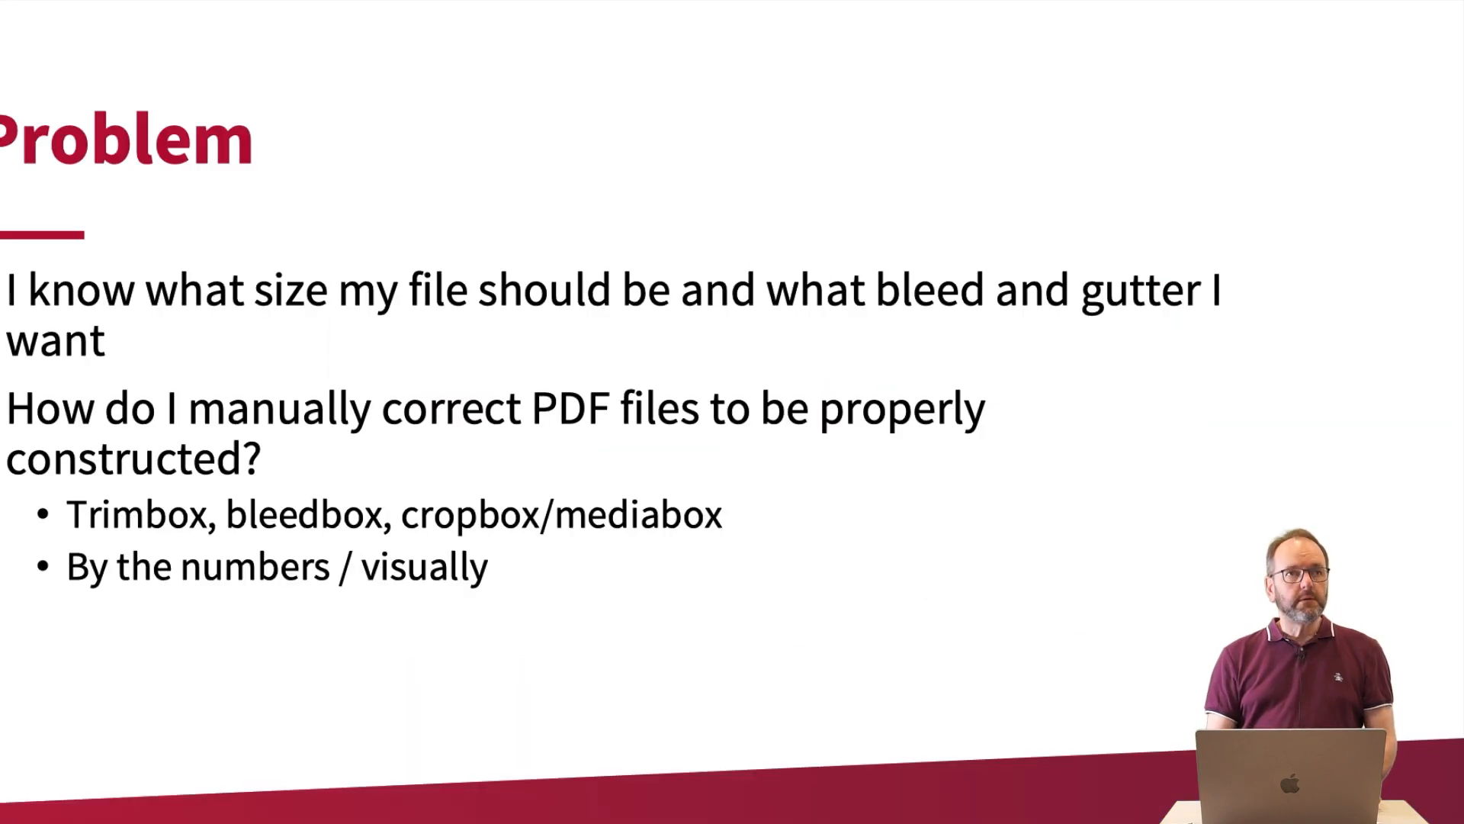
pyautogui.press('Right')
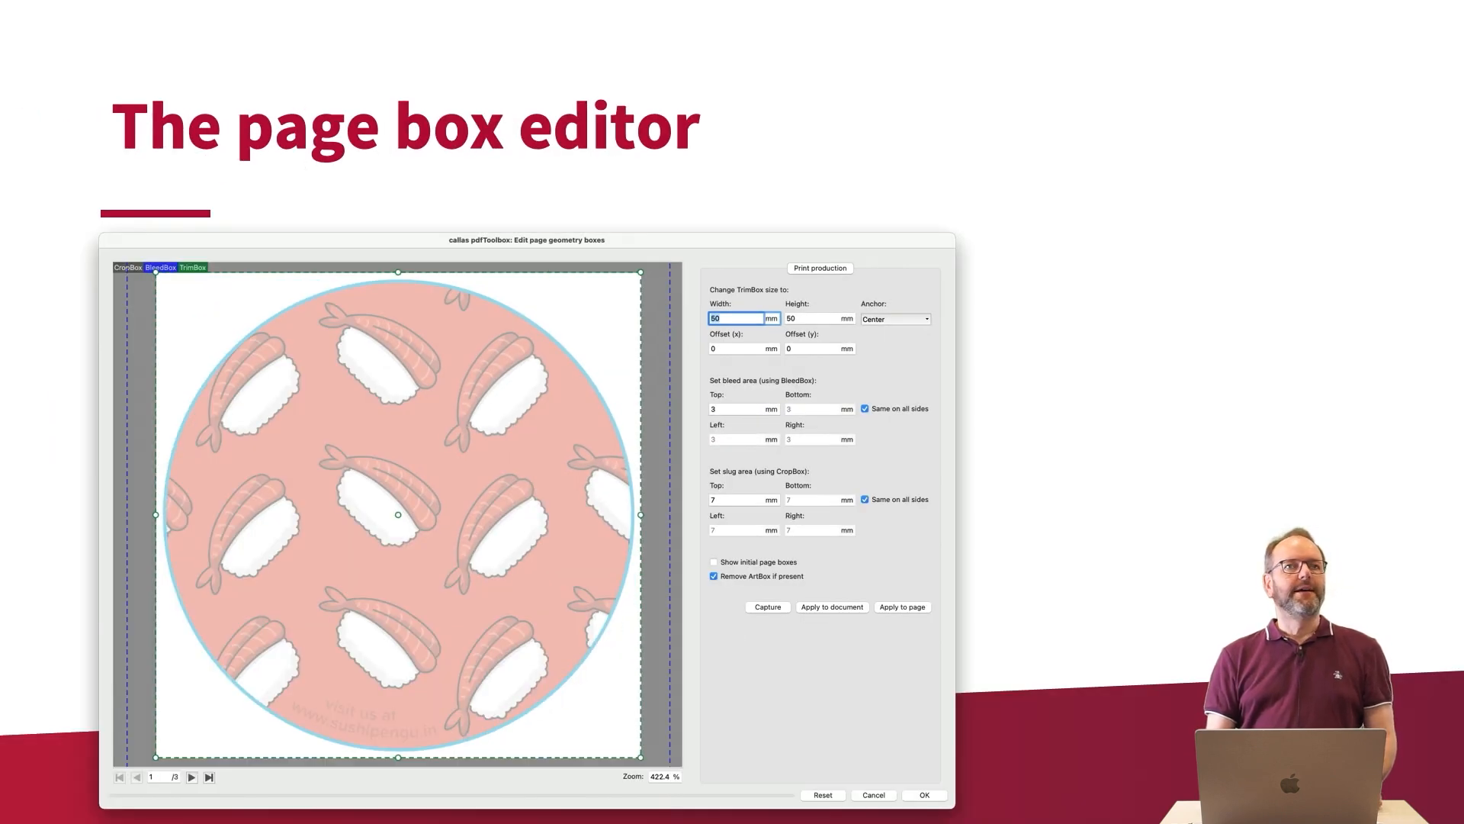
pyautogui.press('Right')
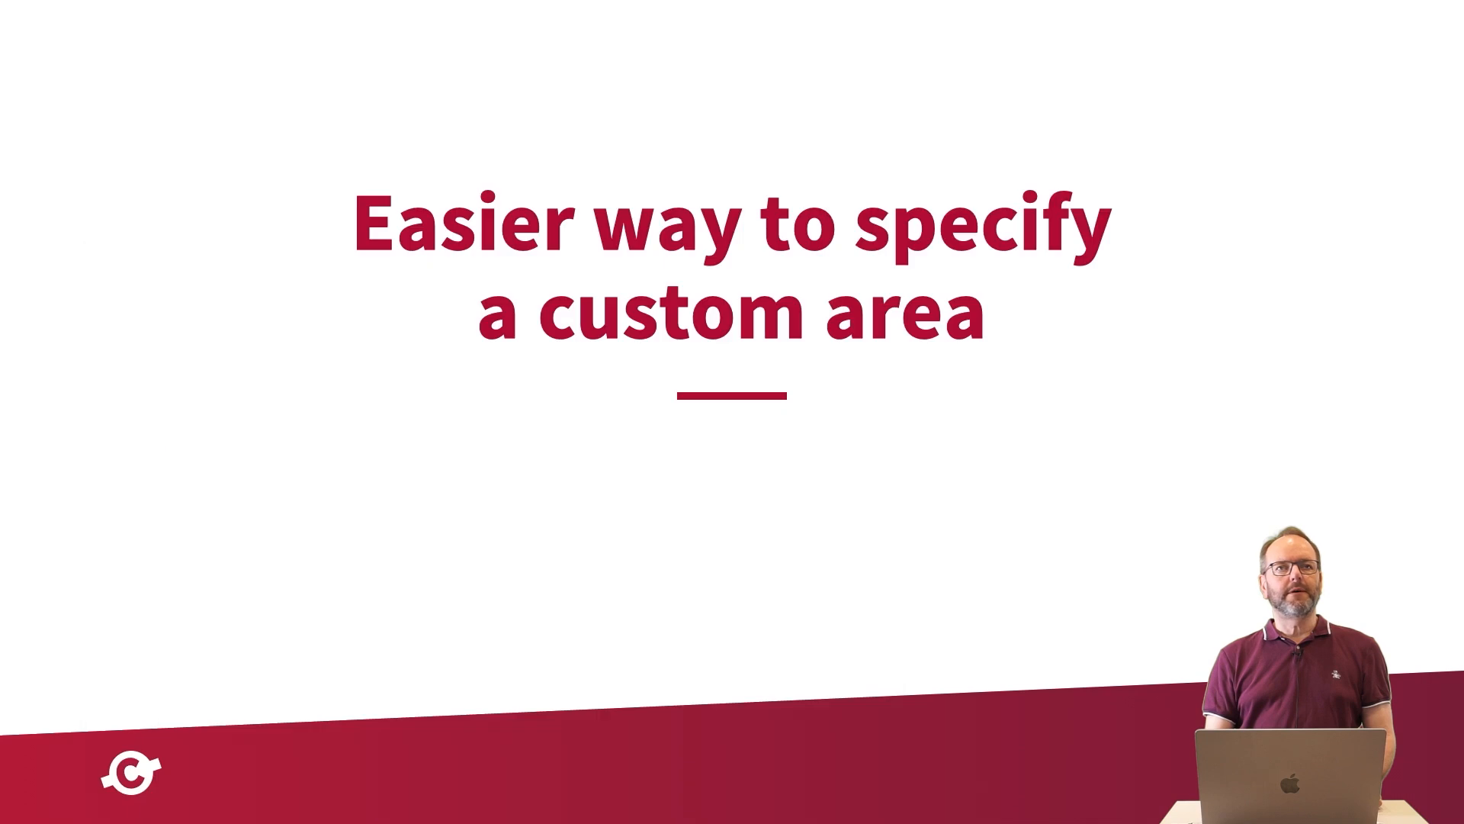
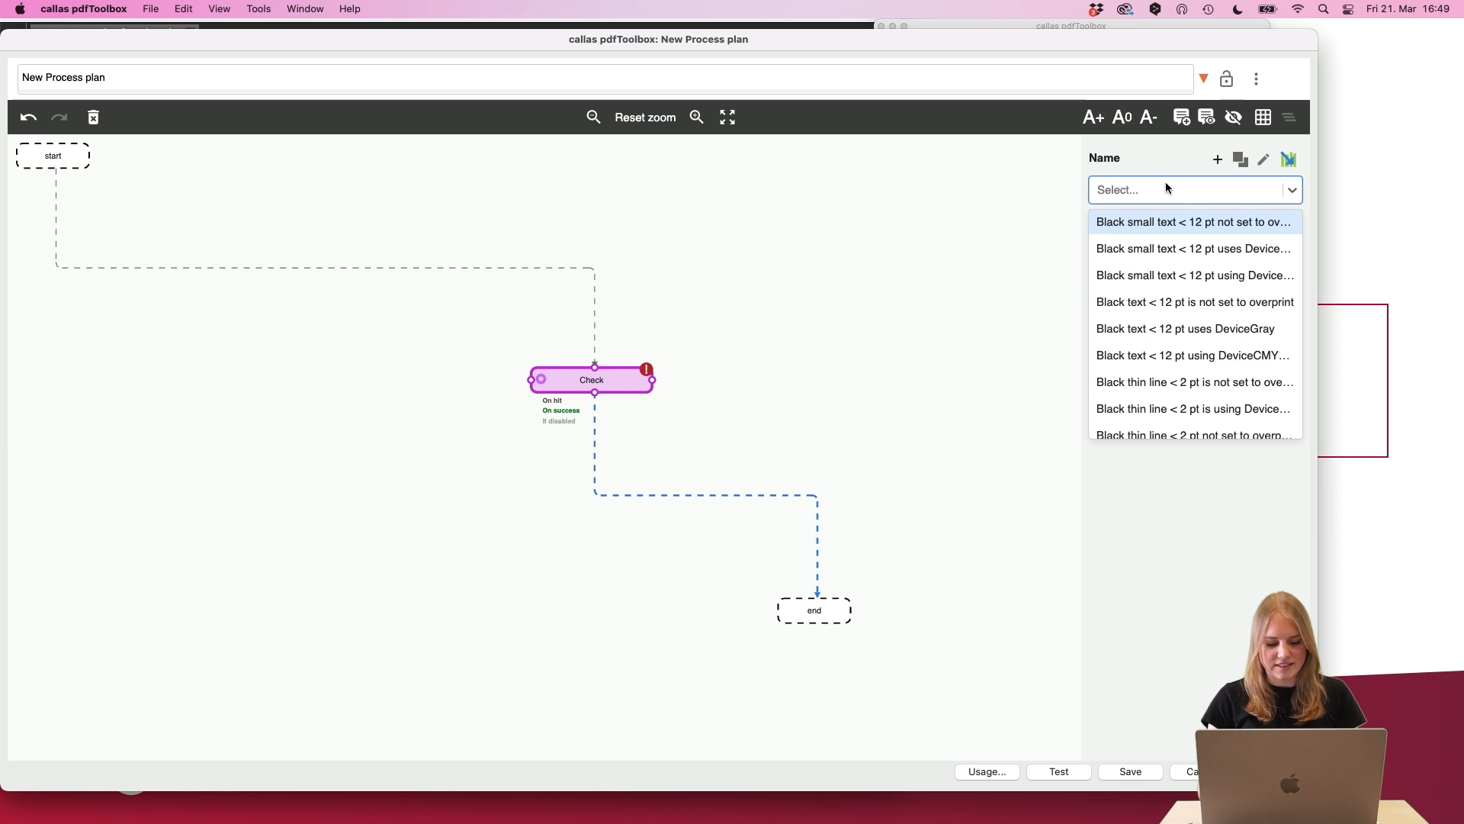
# - Assign the "Check page size" check to the Check step in the new process plan and deselect the step
pyautogui.write('check')
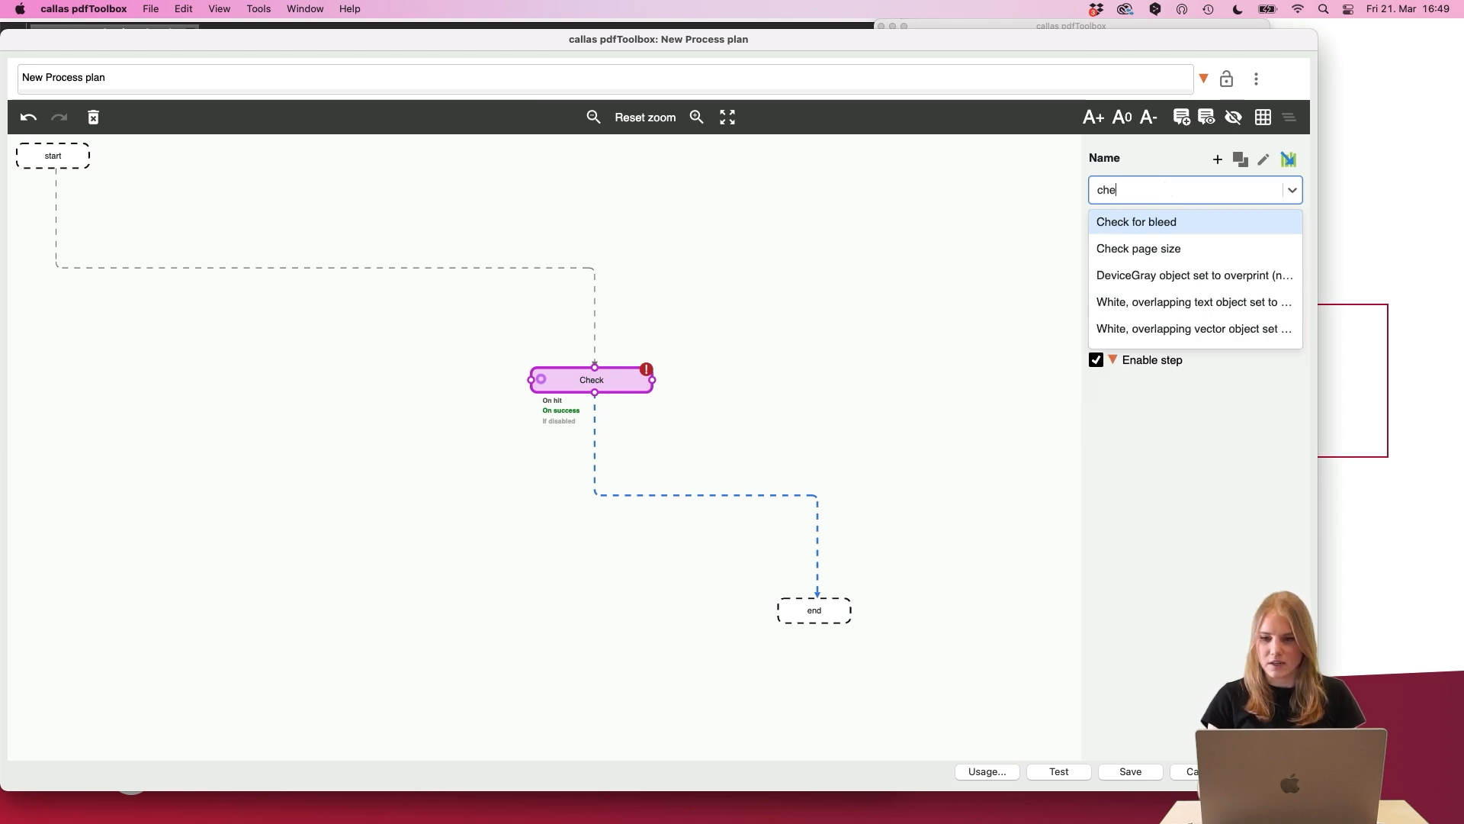
pyautogui.click(1194, 243)
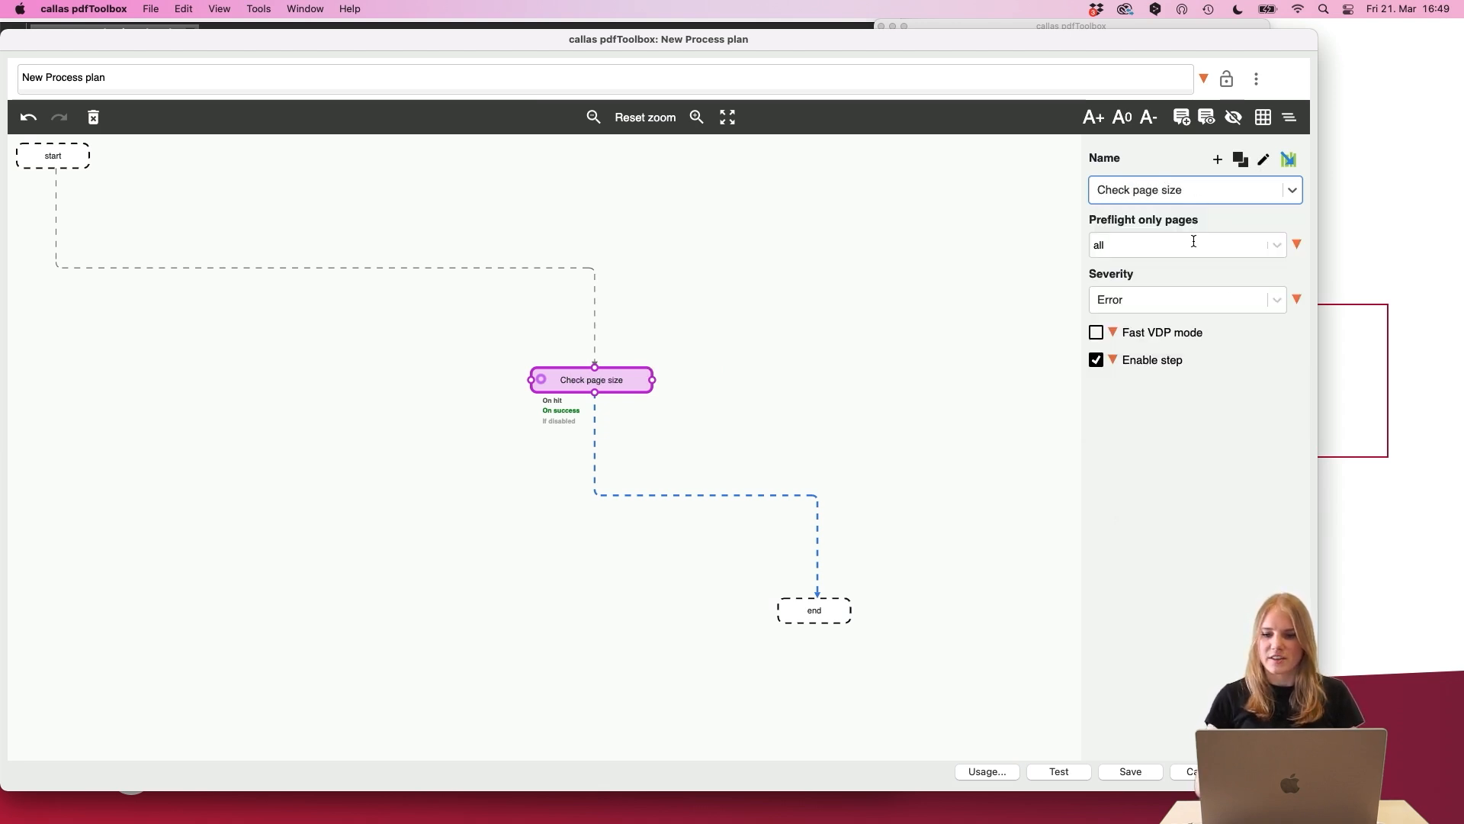
pyautogui.click(826, 339)
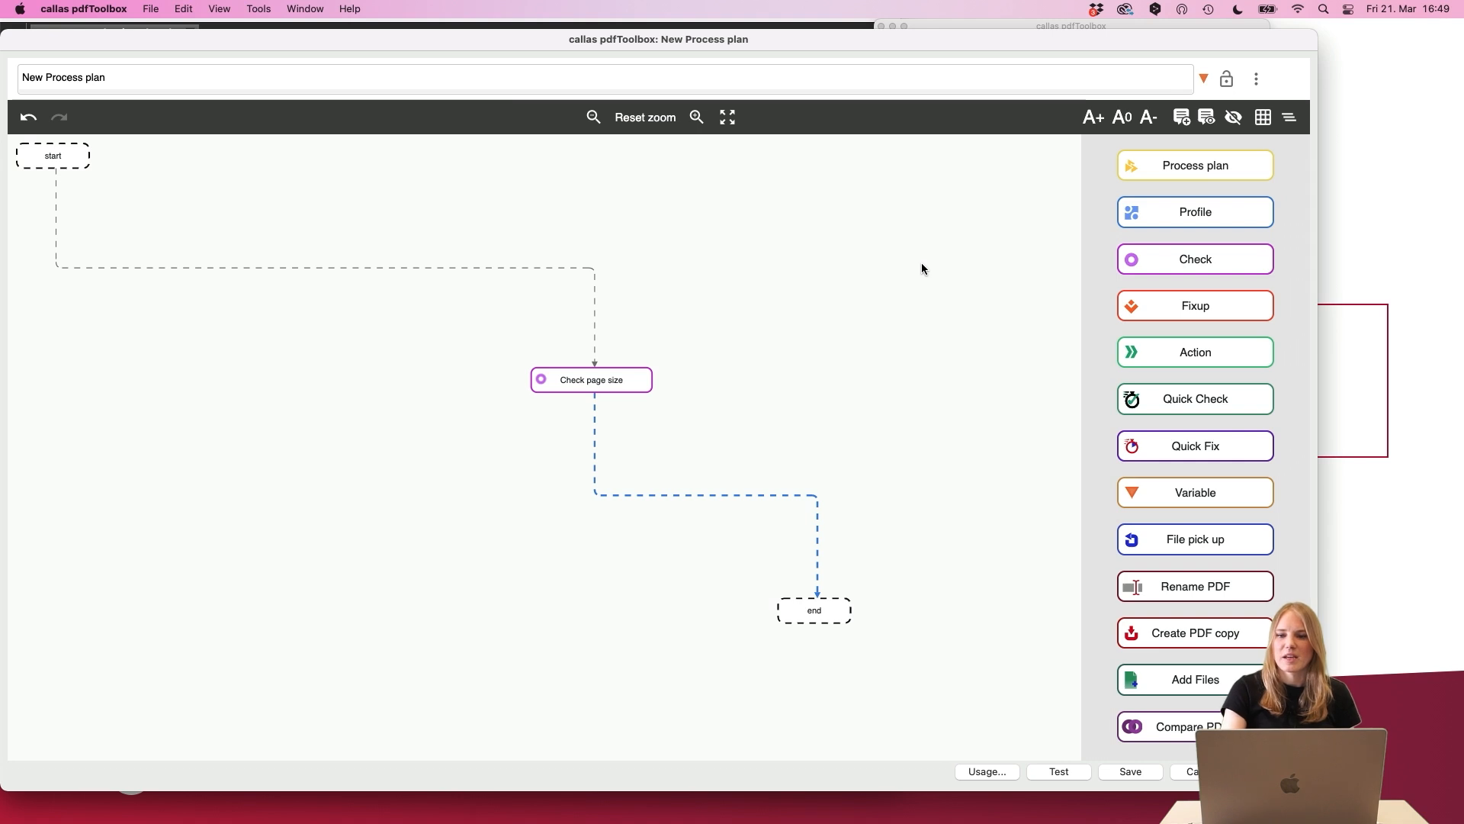
# - Add a note to the process plan, place it above and right of the Check page size step, and enlarge it
pyautogui.click(1184, 123)
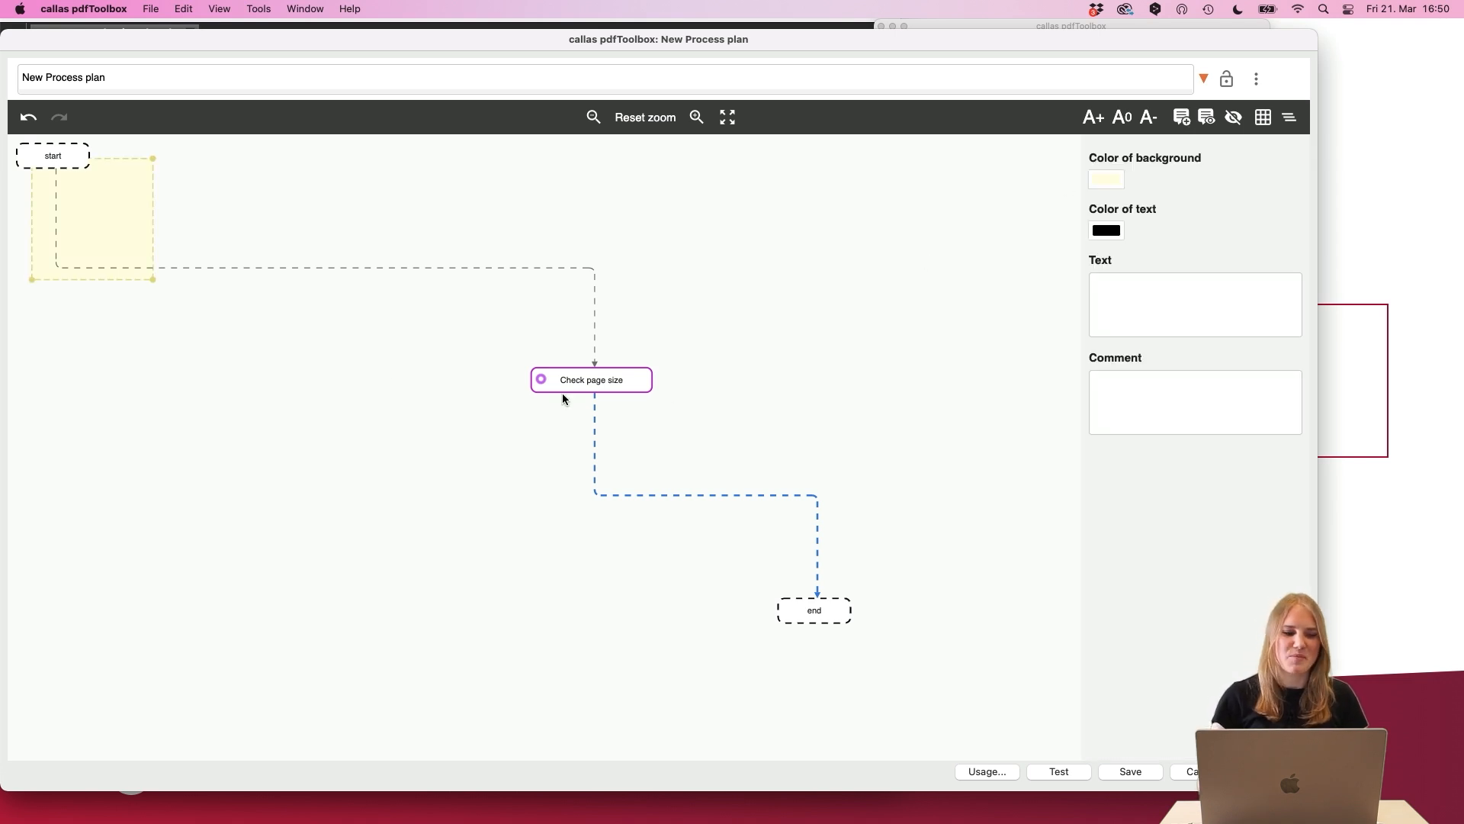
pyautogui.moveTo(124, 232); pyautogui.dragTo(783, 261)
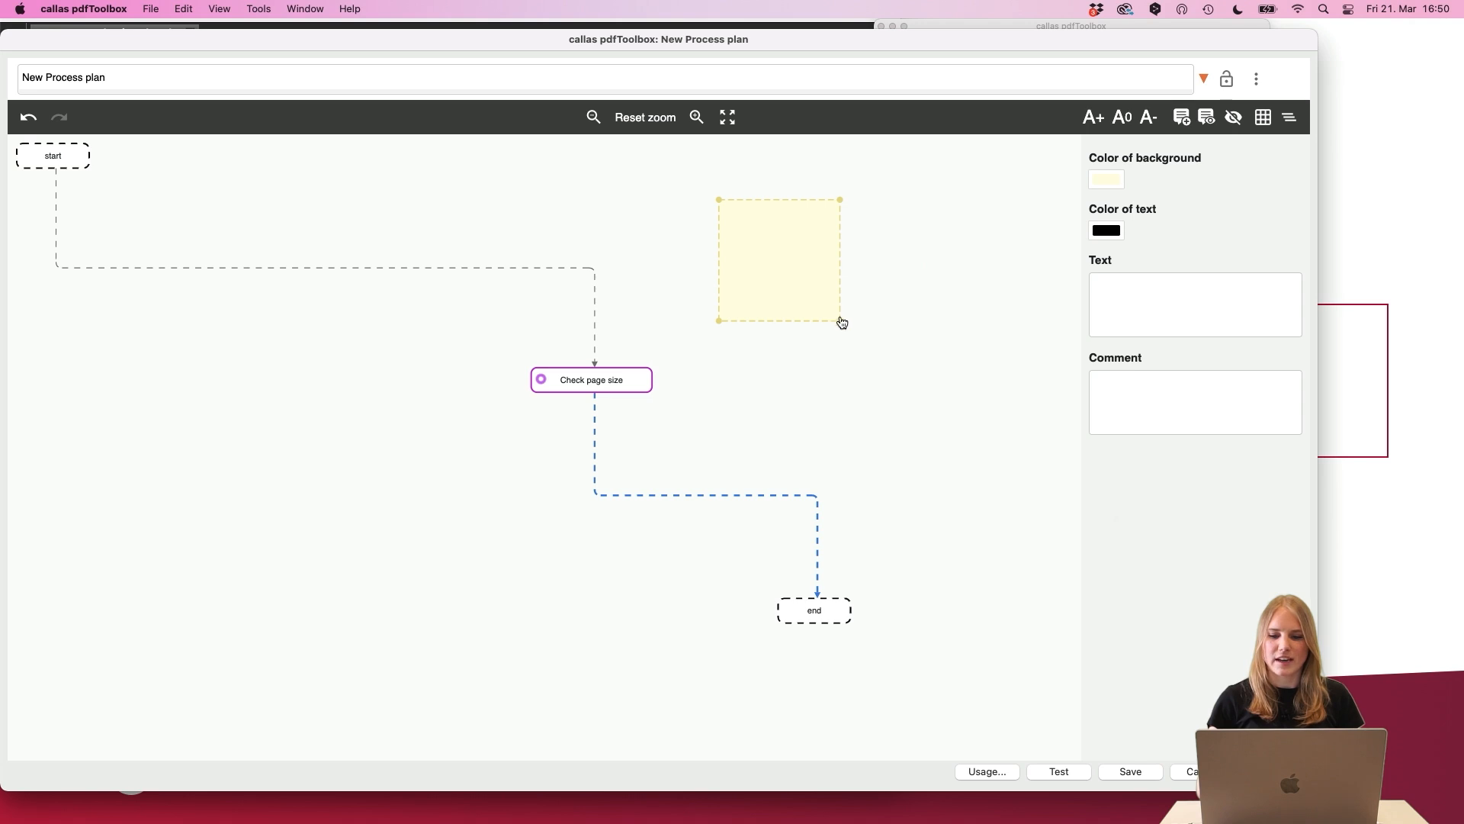
pyautogui.moveTo(840, 321); pyautogui.dragTo(893, 343)
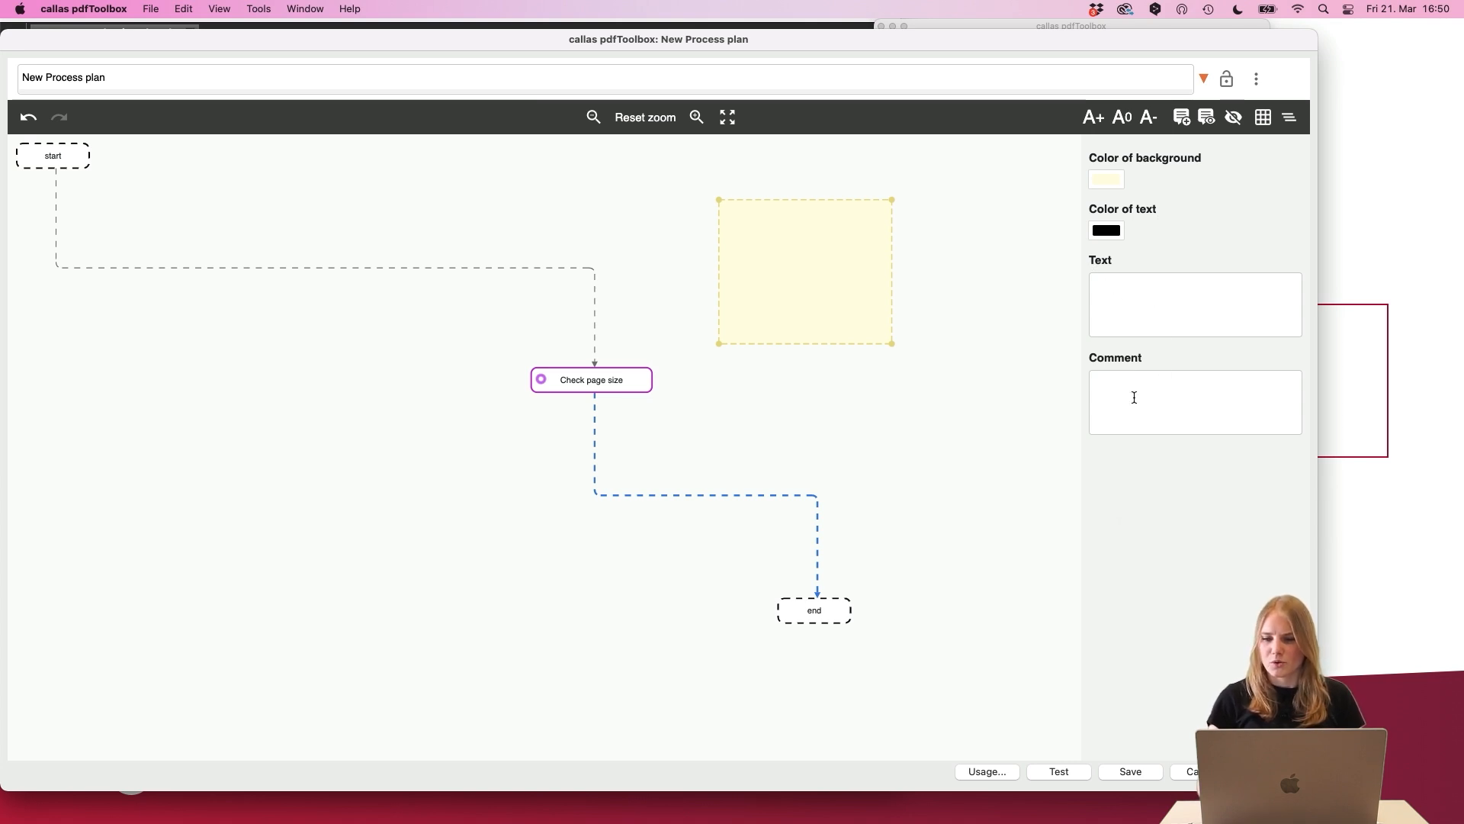
# - Give the note the text "Here is some text" and the comment "Here is a comment"
pyautogui.click(1129, 309)
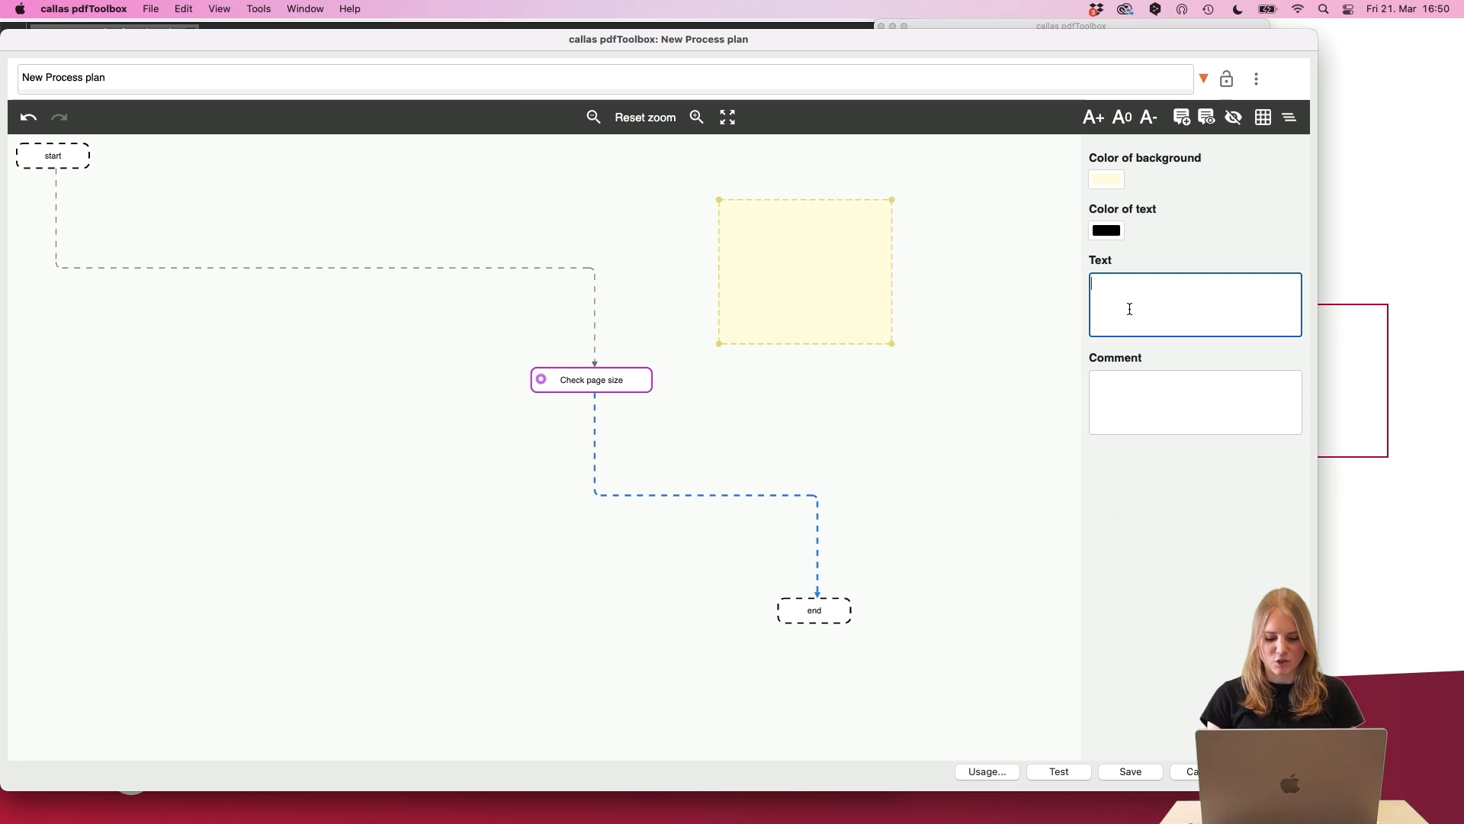
pyautogui.write('Here is some')
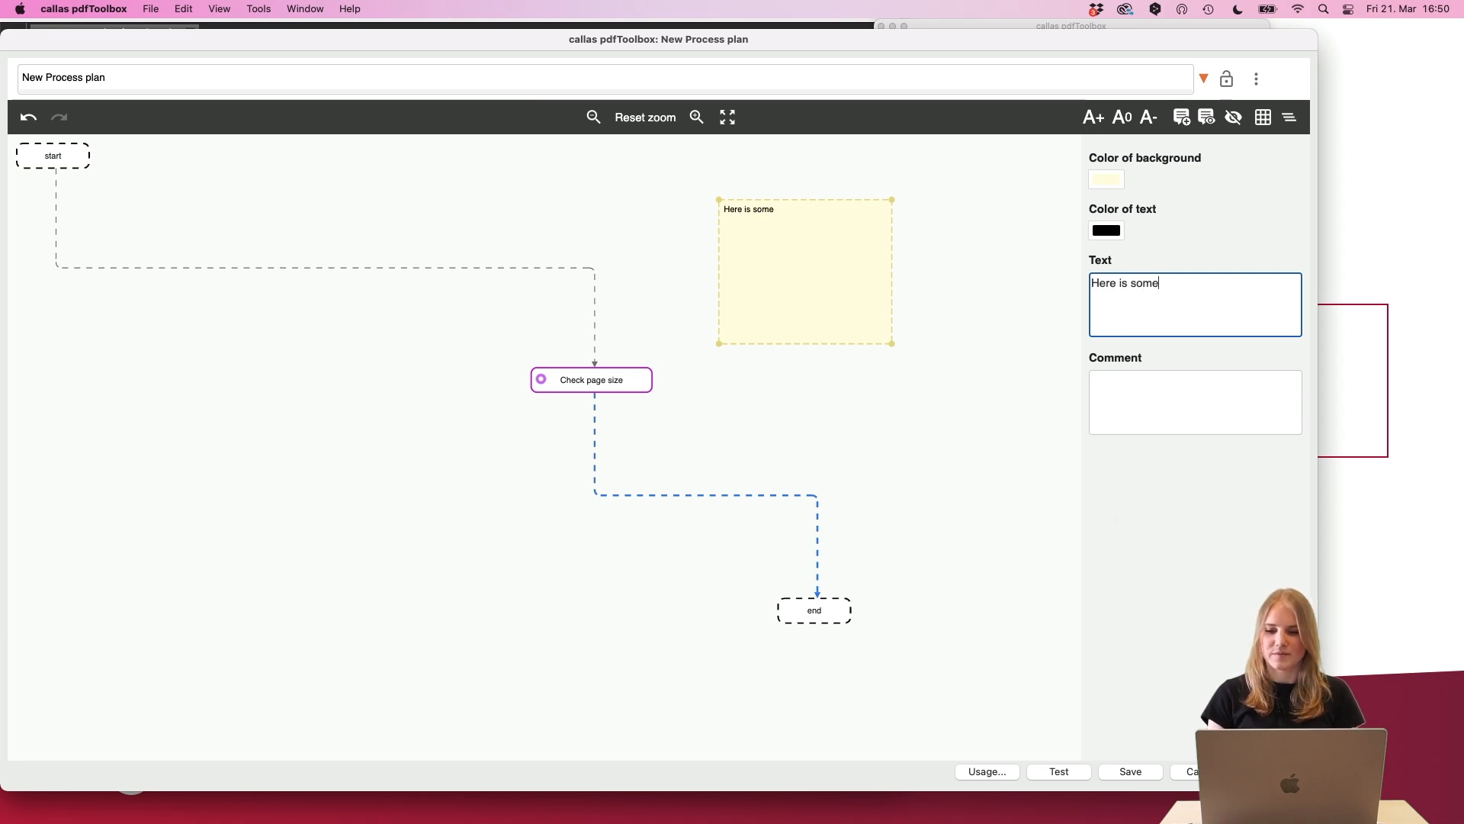
pyautogui.write(' text')
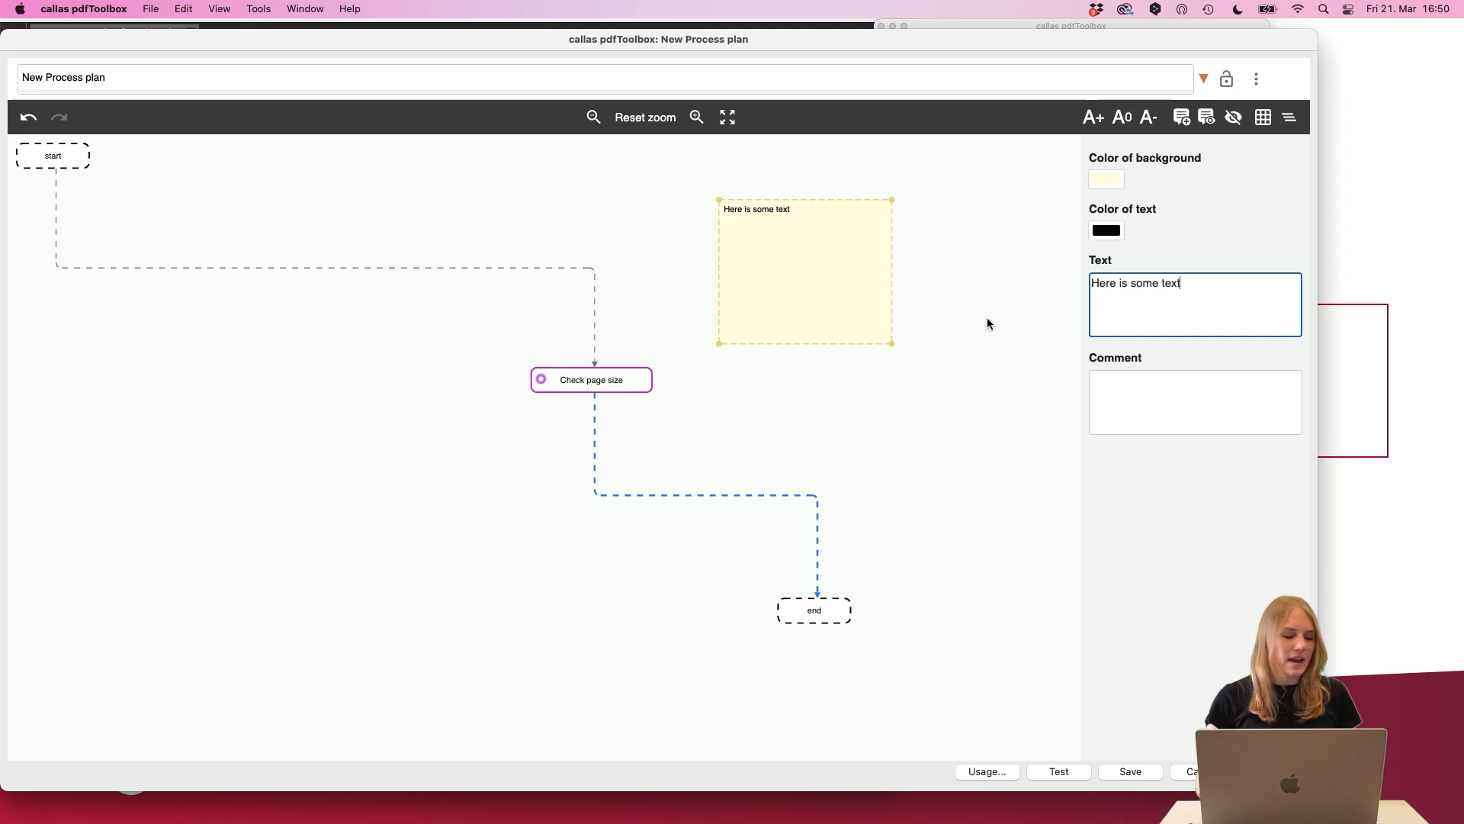
pyautogui.click(1143, 378)
pyautogui.write('Her')
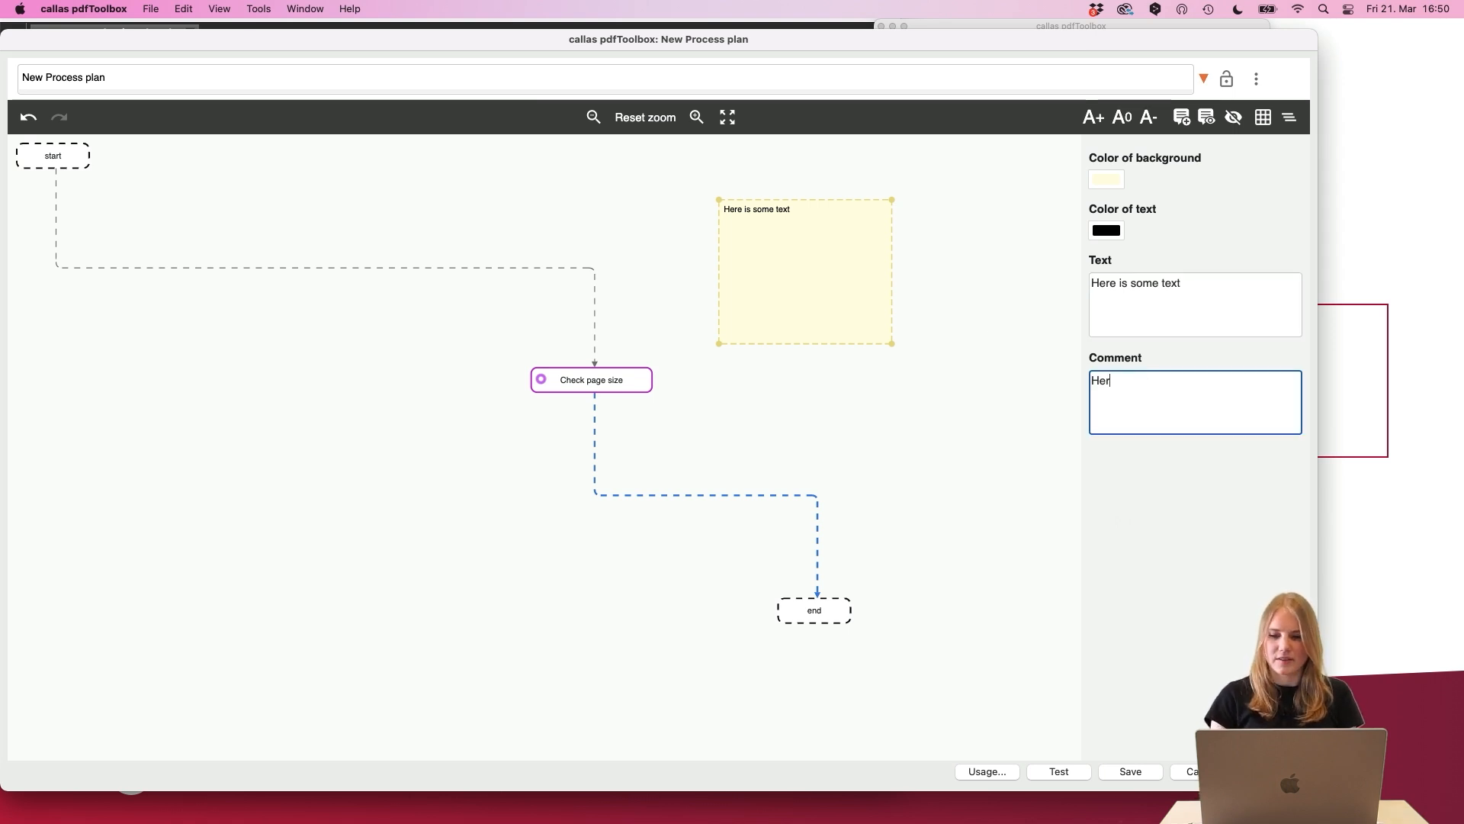
pyautogui.write('e is a comment')
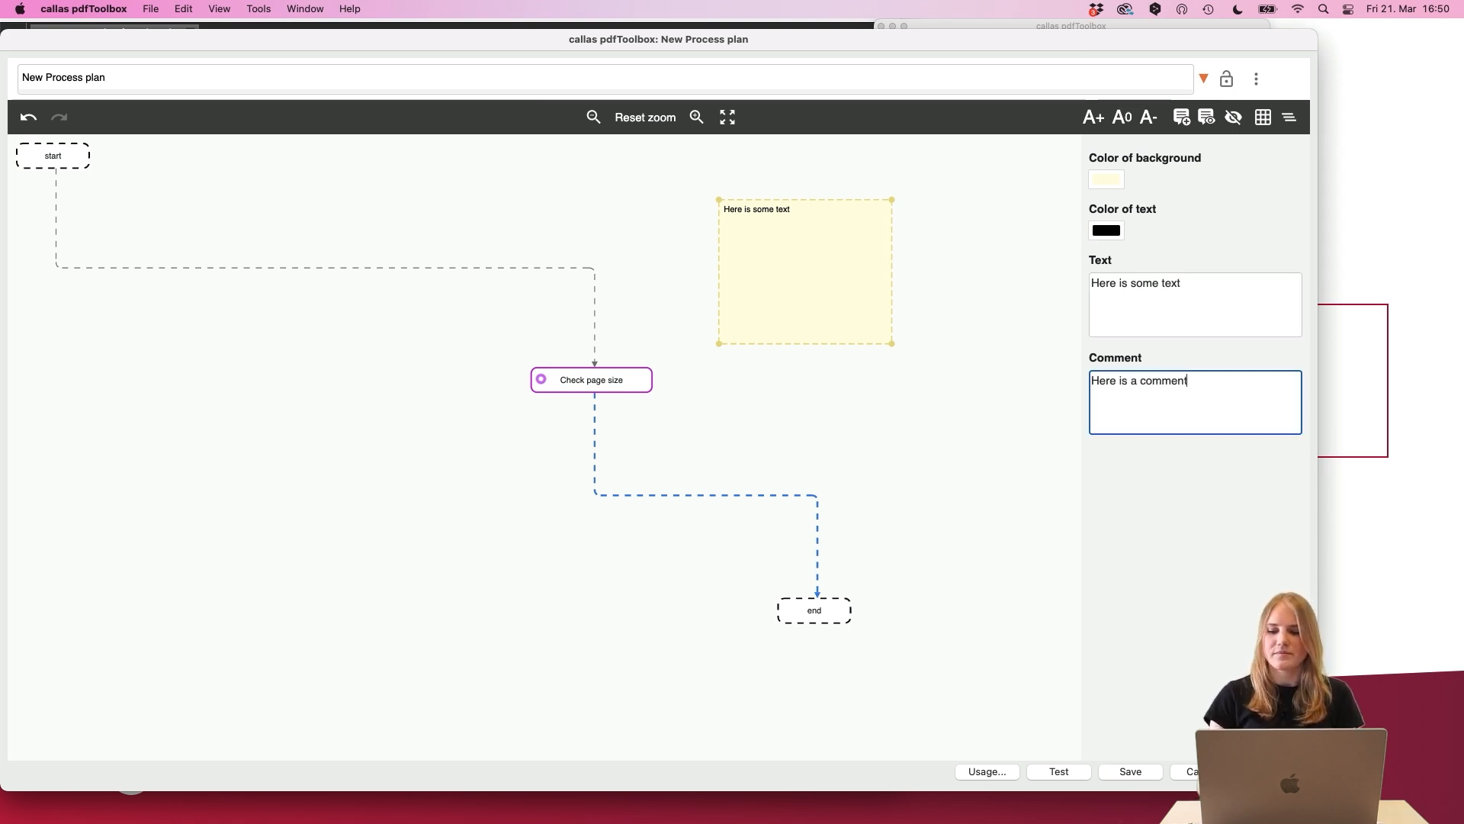
# - Review the note's text and comment entries and deselect the note
pyautogui.click(1060, 435)
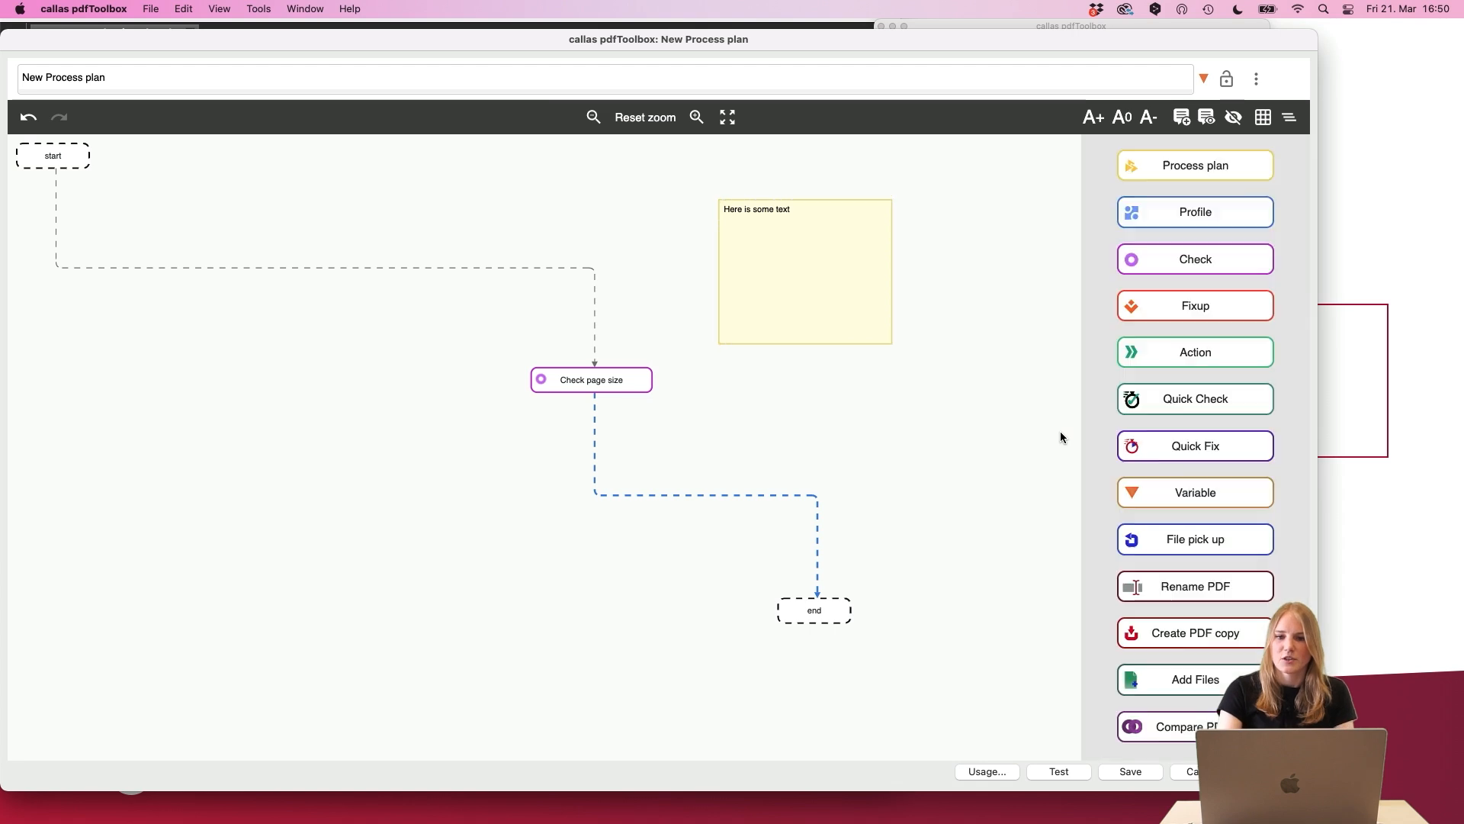
pyautogui.click(778, 256)
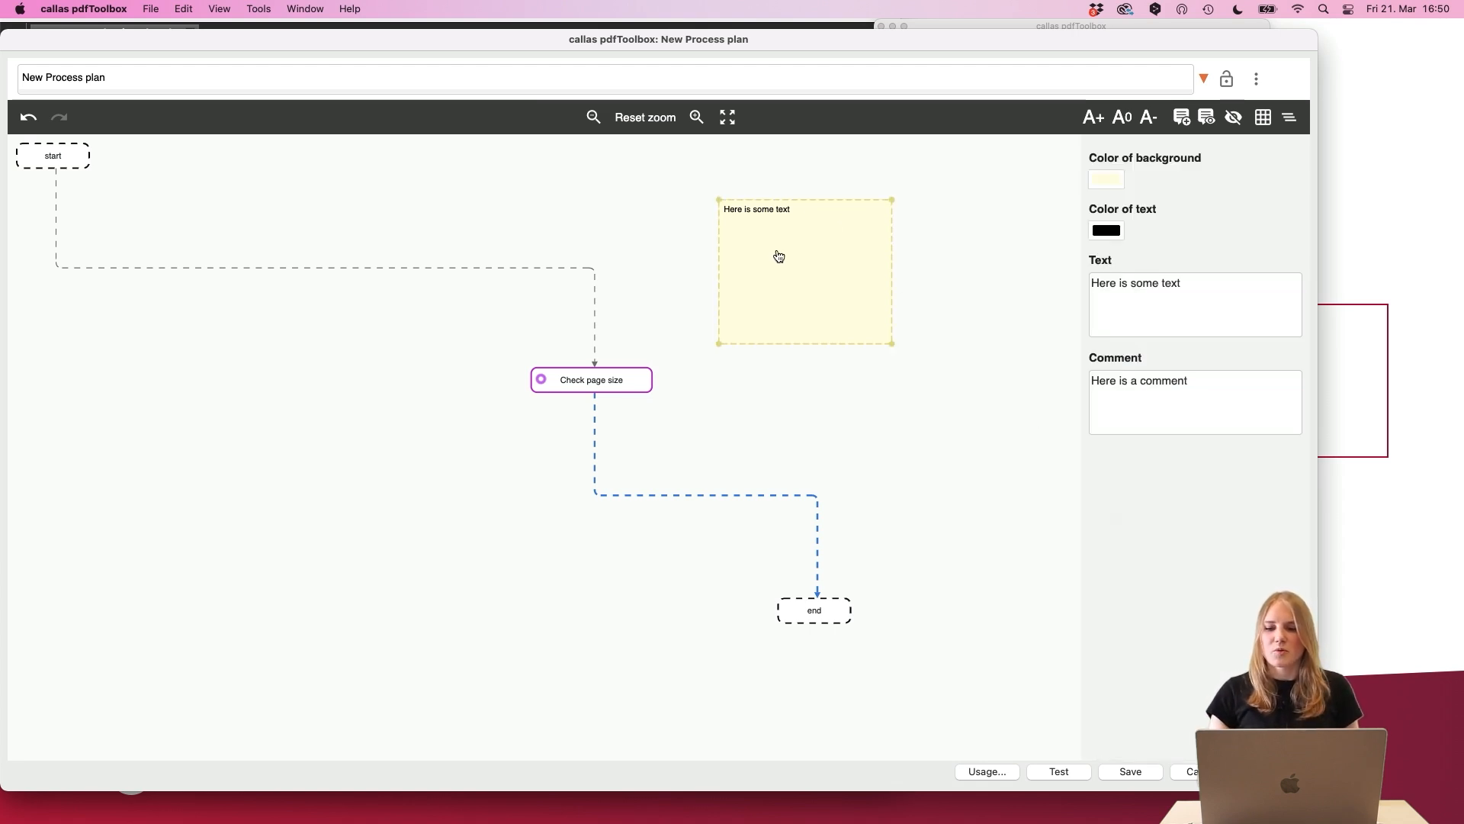
pyautogui.click(1201, 285)
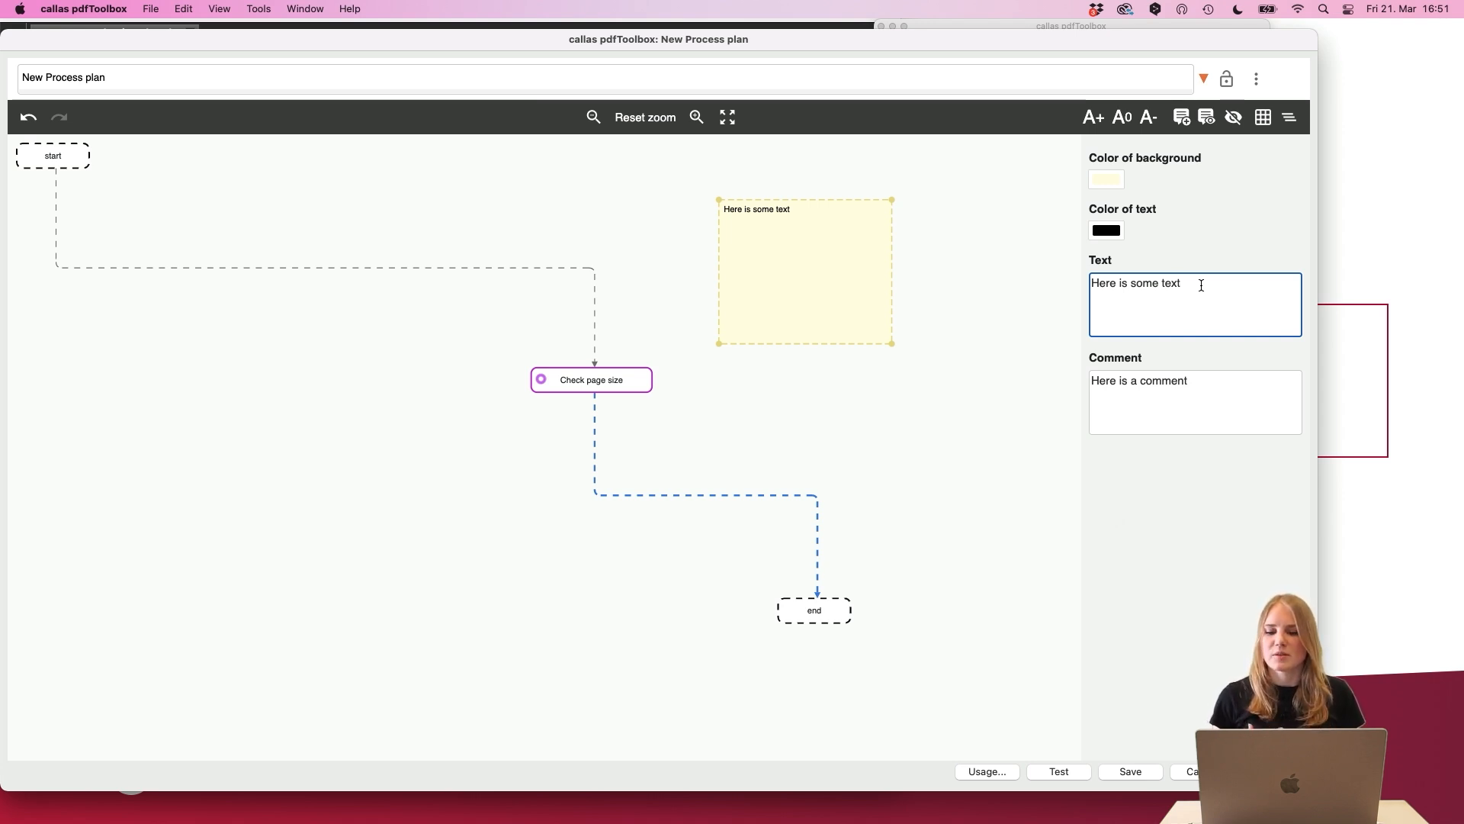
pyautogui.click(1204, 379)
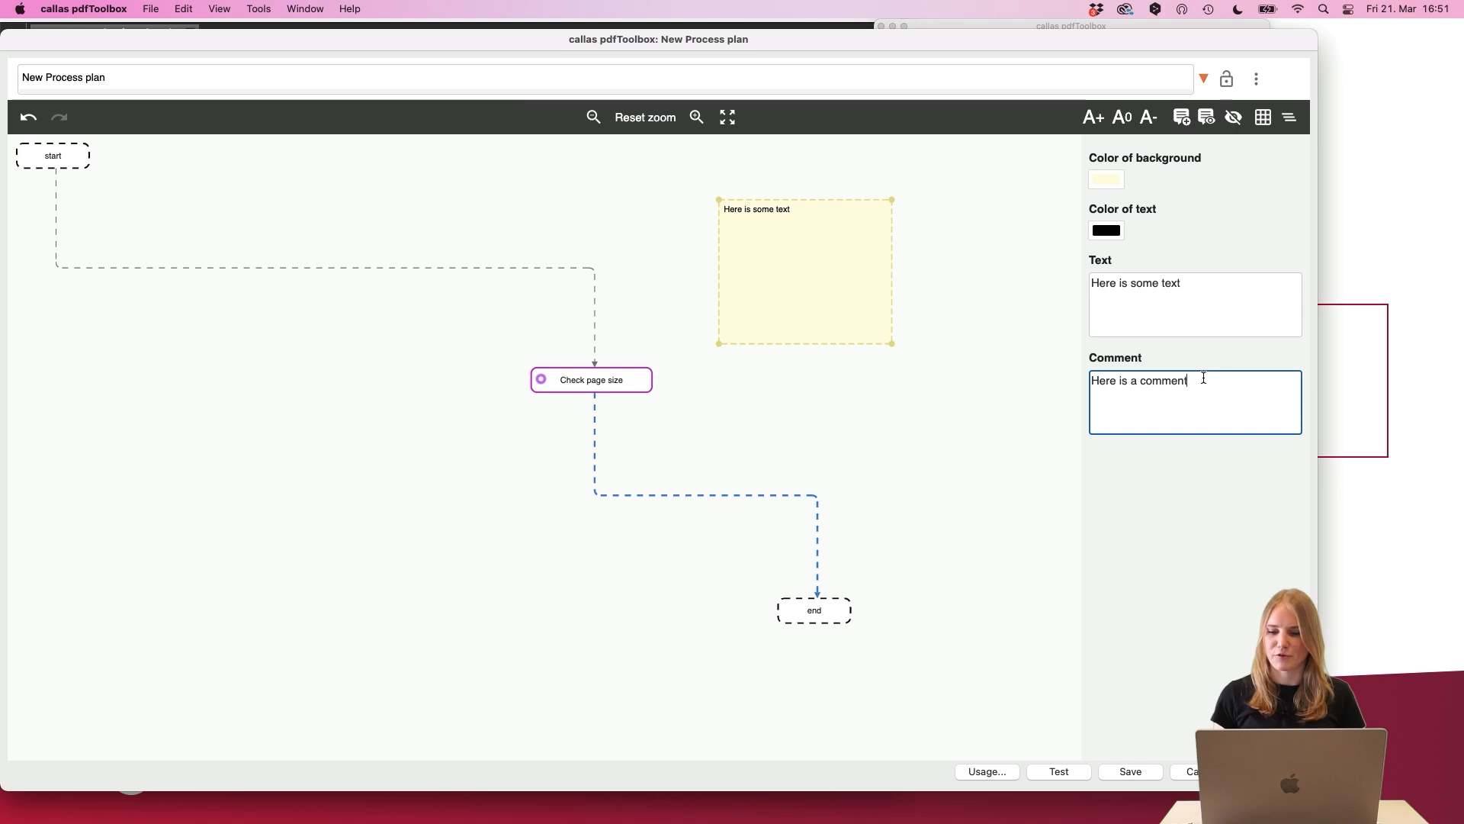
pyautogui.click(948, 348)
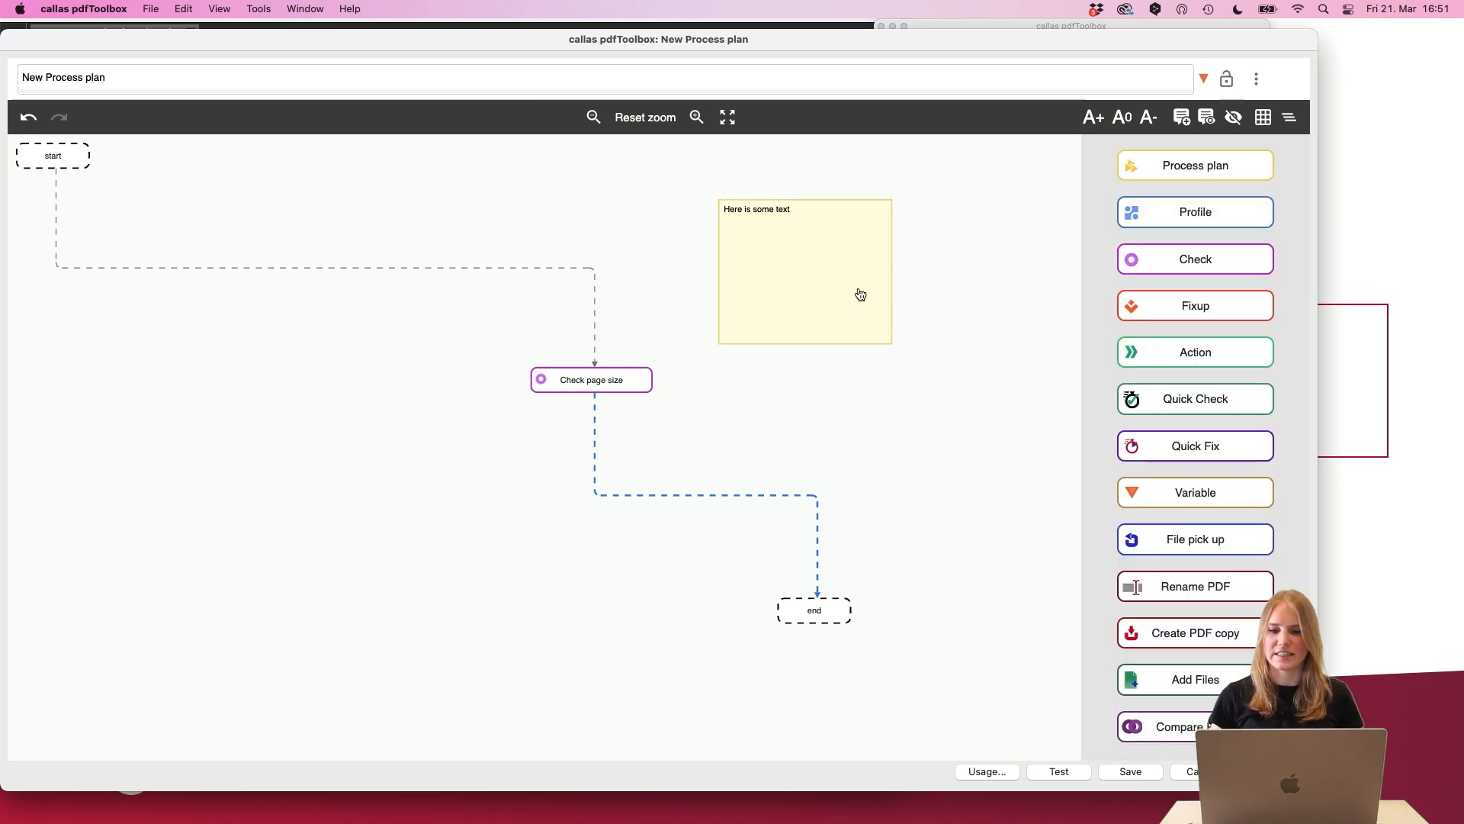
# - Move the note beside the Check page size step and widen it so that it encloses the step
pyautogui.click(833, 282)
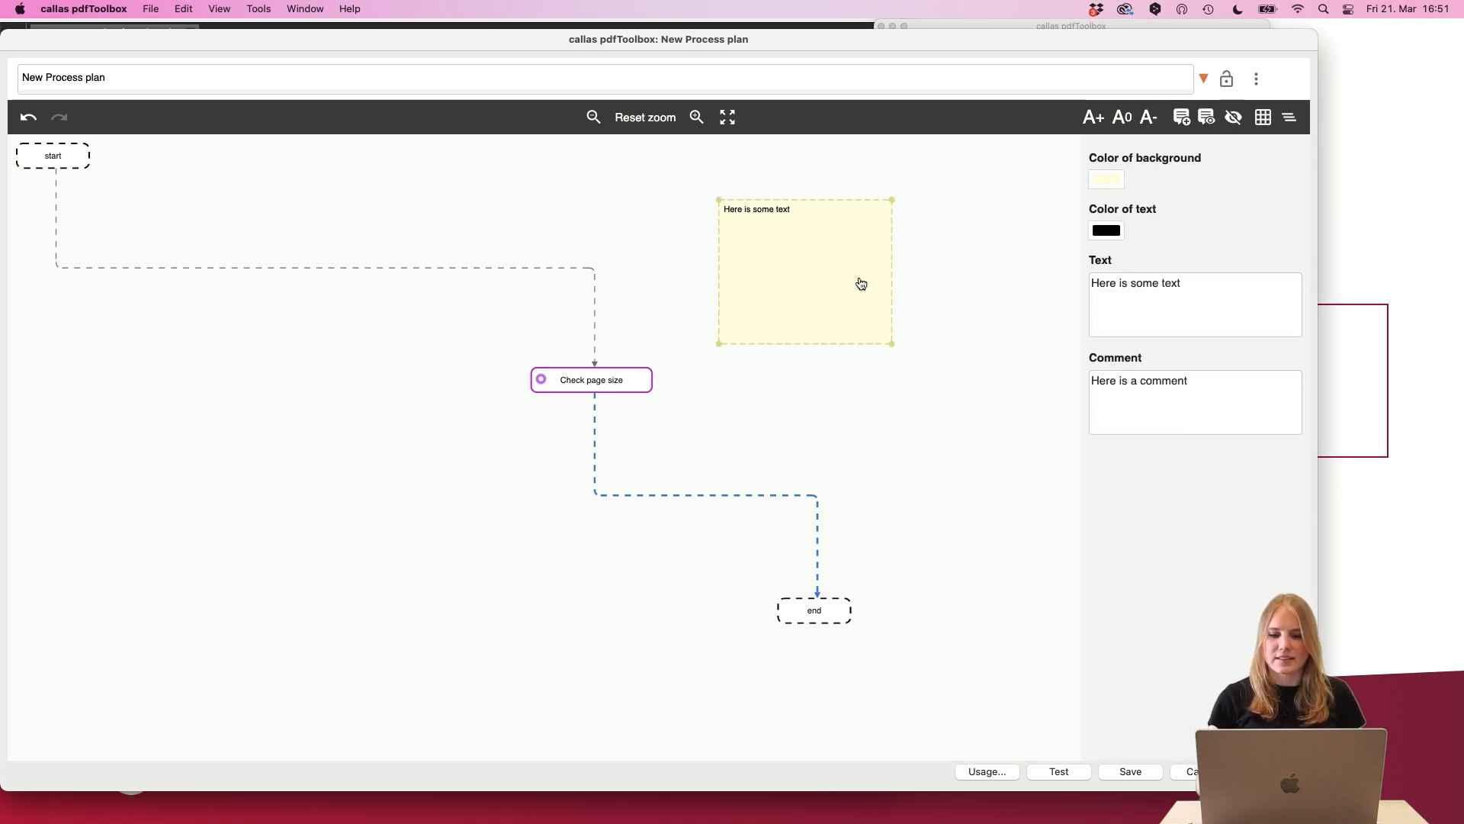
pyautogui.moveTo(859, 285); pyautogui.dragTo(496, 391)
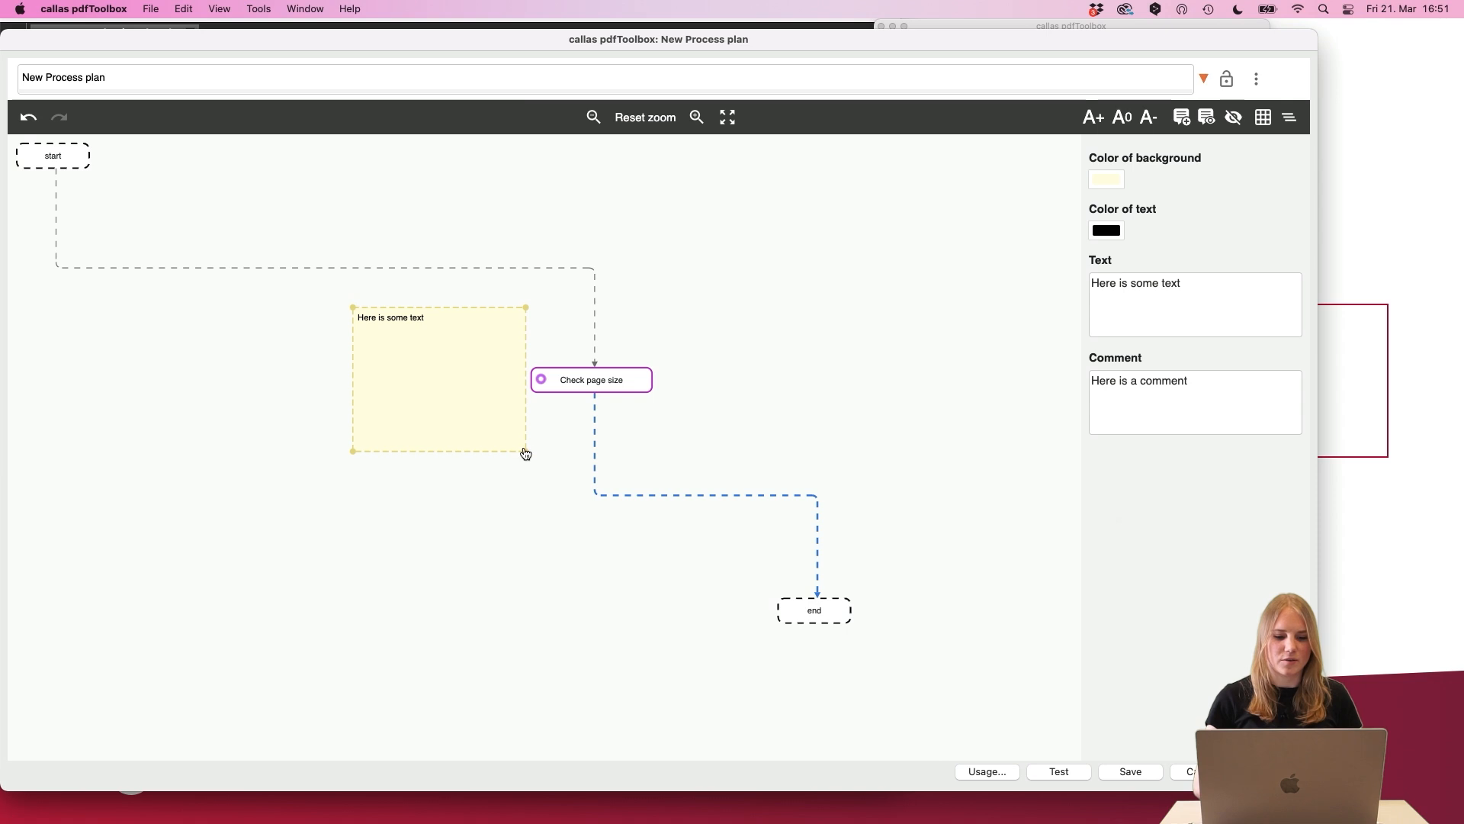
pyautogui.click(527, 446)
pyautogui.click(526, 450)
pyautogui.moveTo(525, 451); pyautogui.dragTo(770, 459)
pyautogui.click(838, 455)
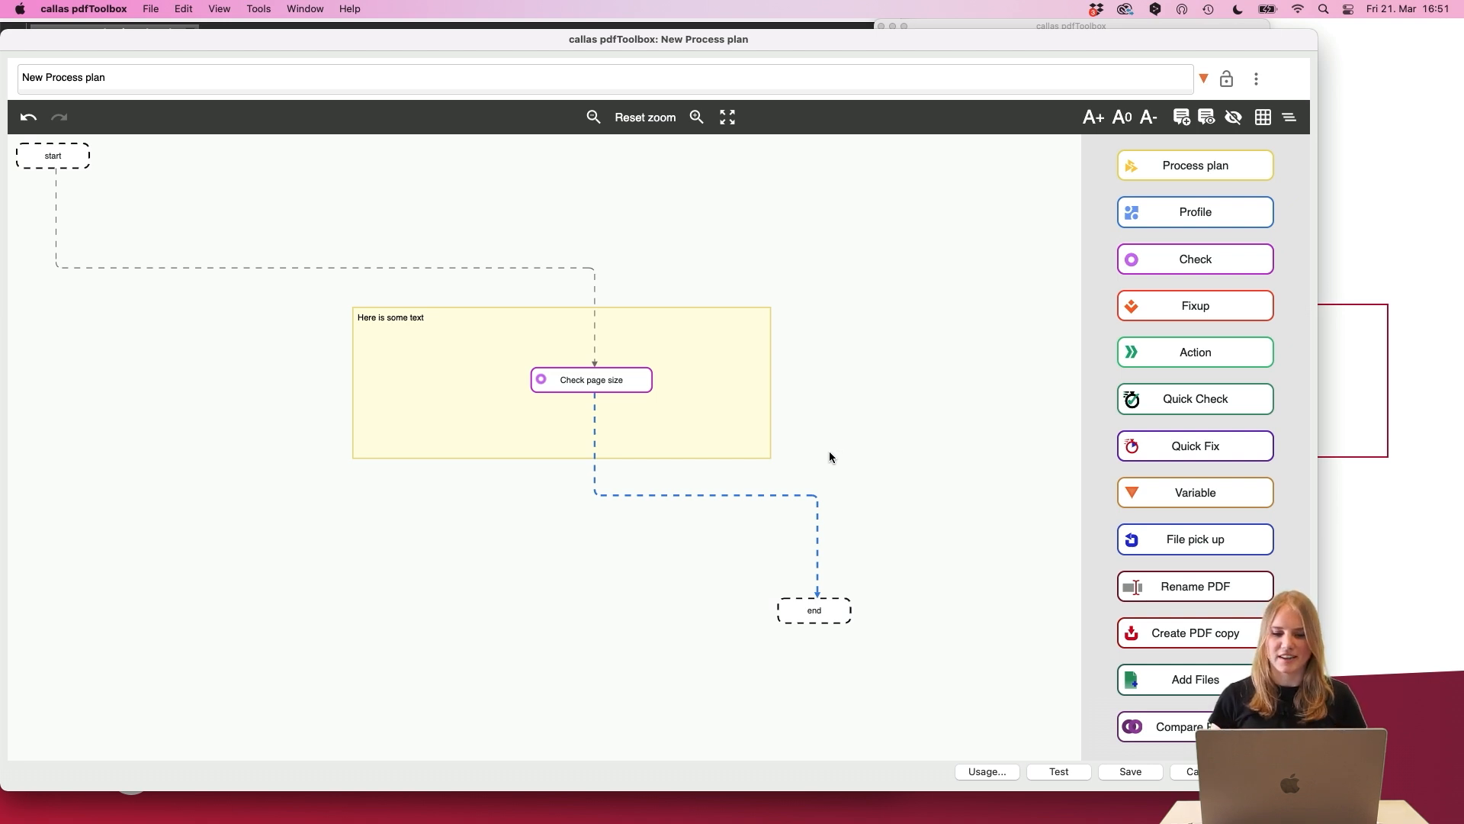
# - Try a stronger yellow background, FFE933, on the note and restore the pale yellow preset FFFBDC
pyautogui.click(703, 423)
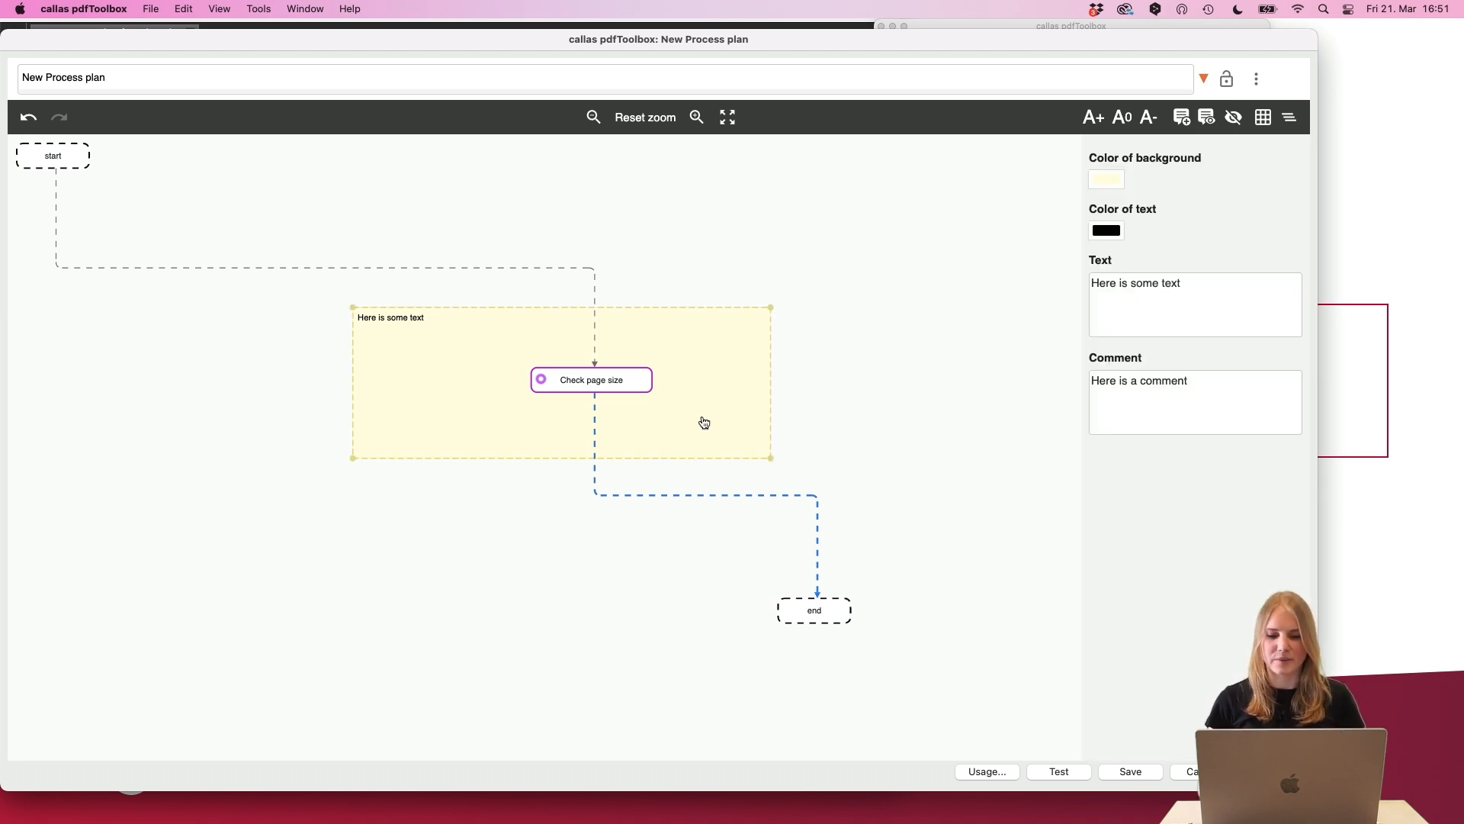
pyautogui.click(1108, 181)
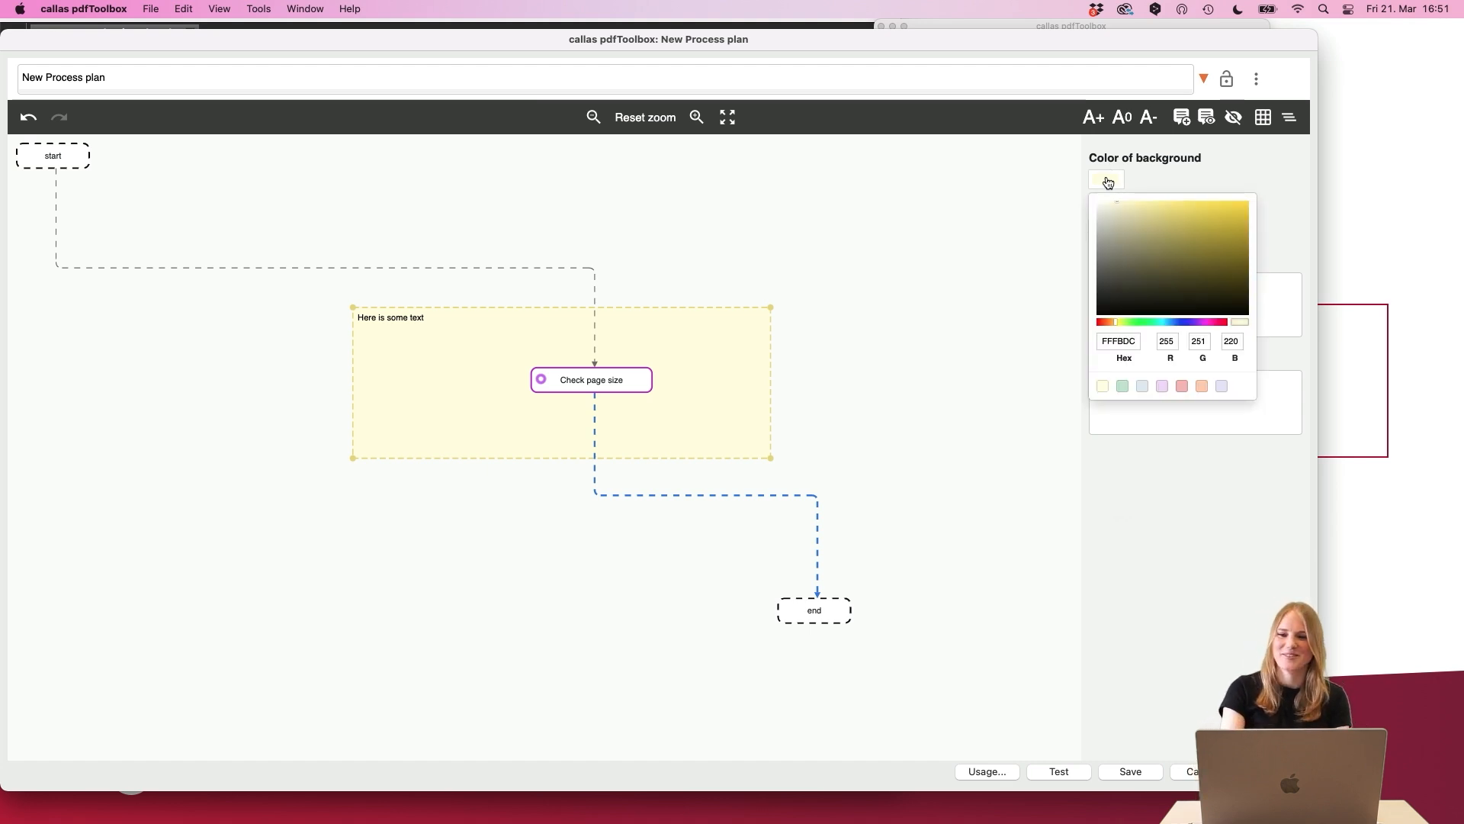
pyautogui.click(1109, 183)
pyautogui.click(1111, 186)
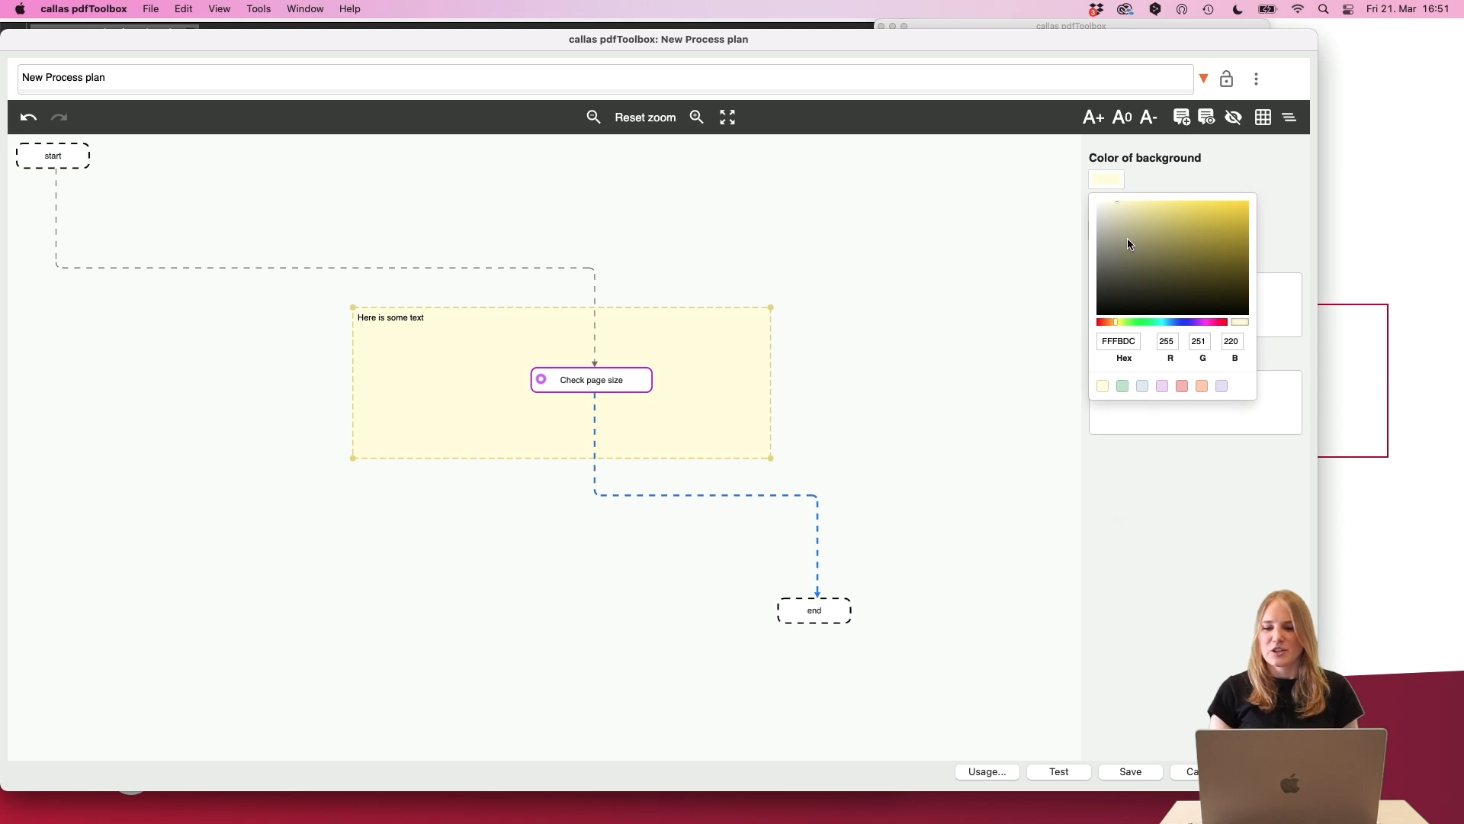
pyautogui.moveTo(1168, 207); pyautogui.dragTo(1219, 196)
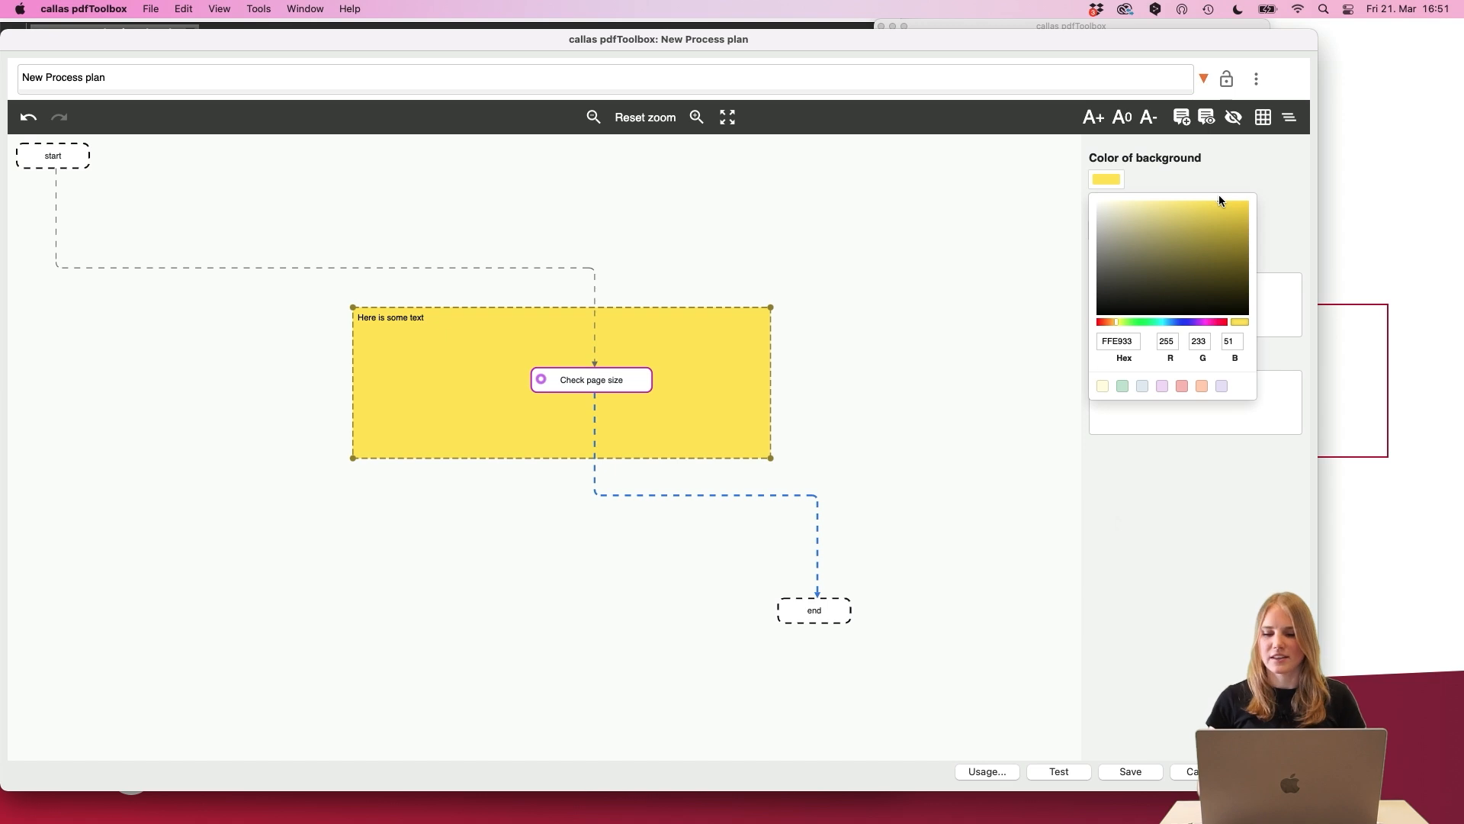
pyautogui.click(1103, 386)
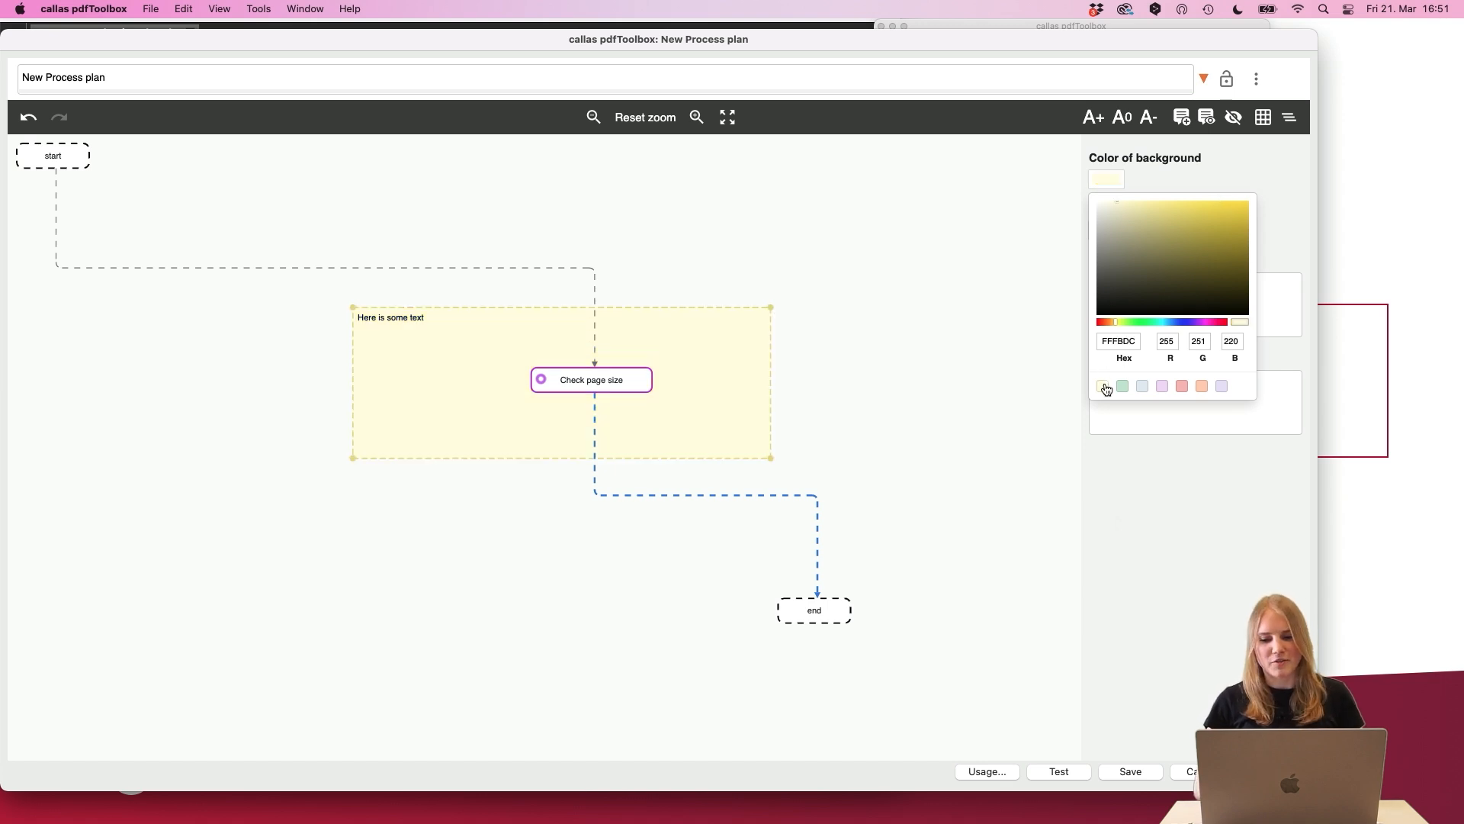
# - Try the pale green and pale blue background presets on the note and settle on pale purple EFD7F7
pyautogui.click(1121, 391)
pyautogui.click(1142, 391)
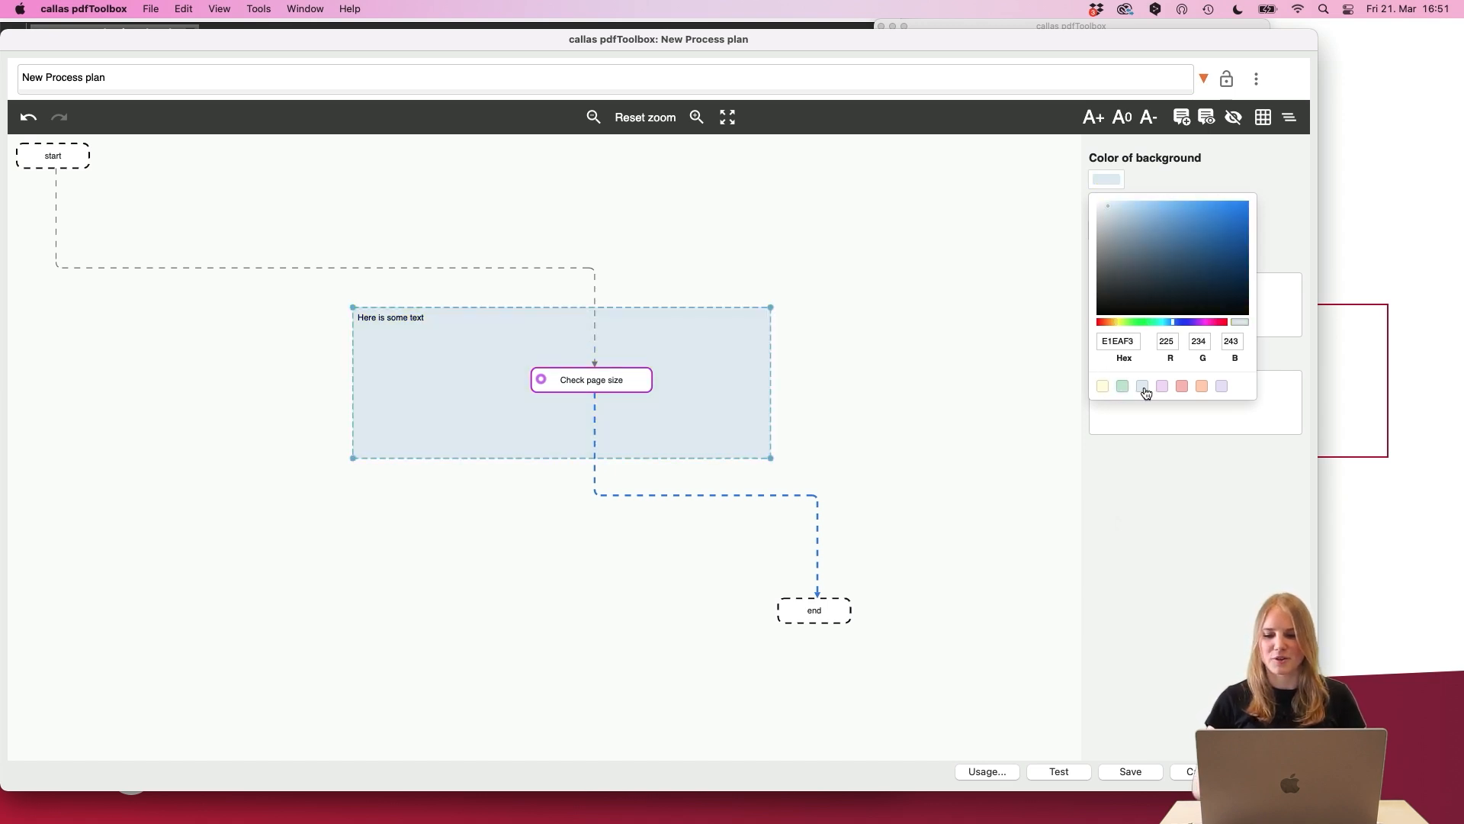
pyautogui.click(1162, 389)
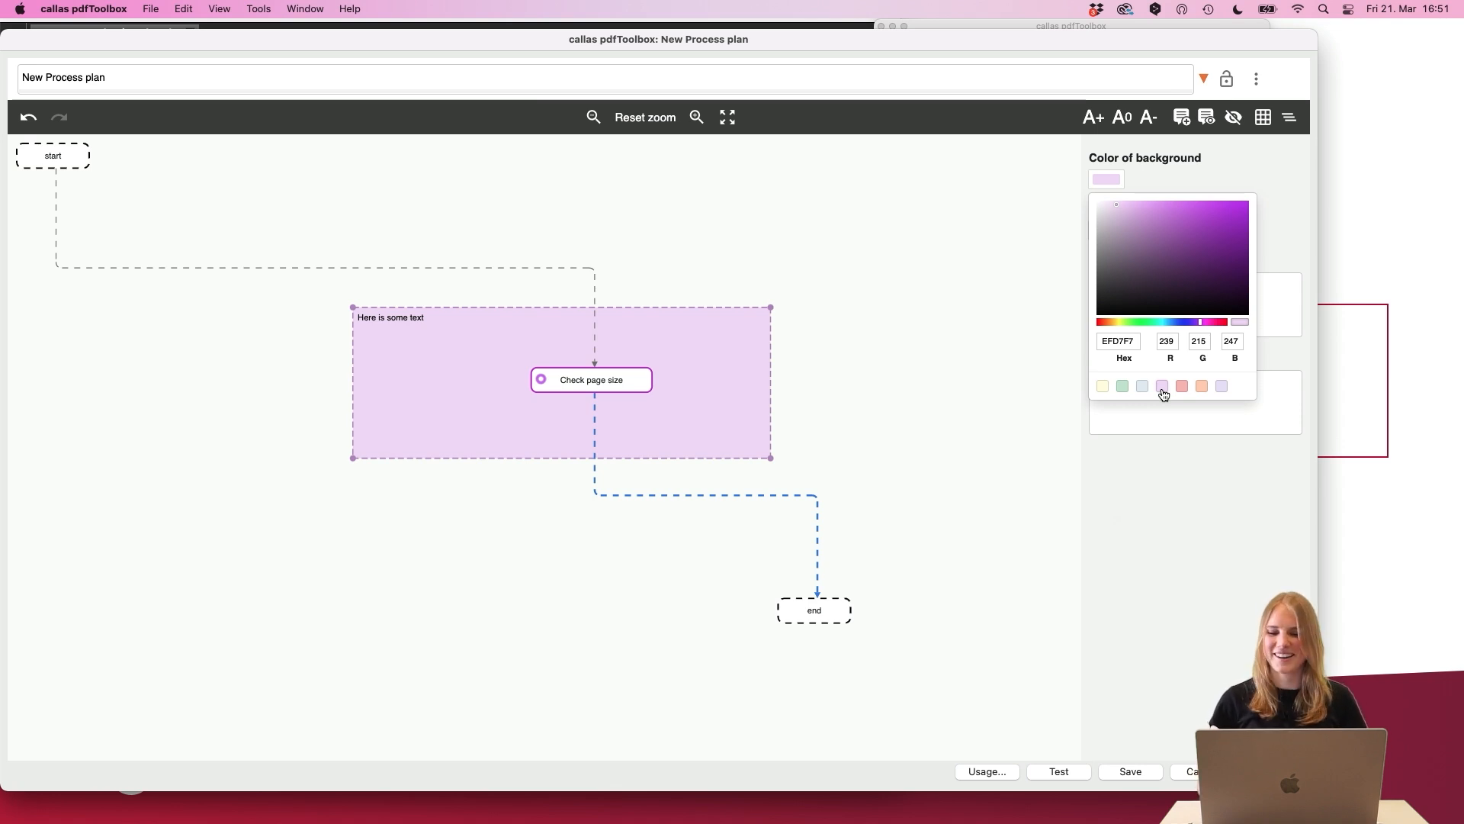
pyautogui.click(870, 367)
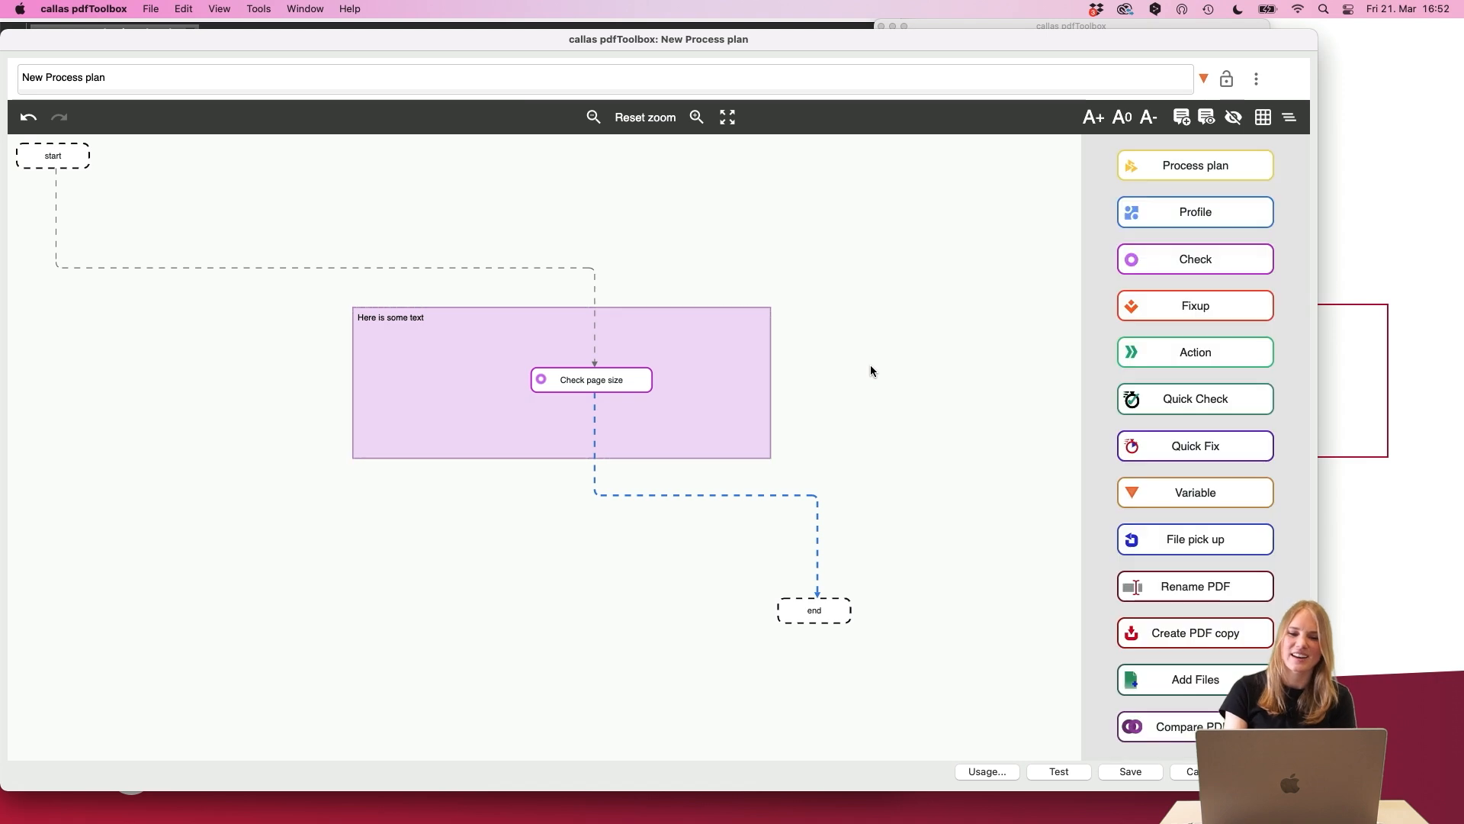
# - Set the background color of the note around Check page size to vivid purple C000FF
pyautogui.moveTo(645, 379)
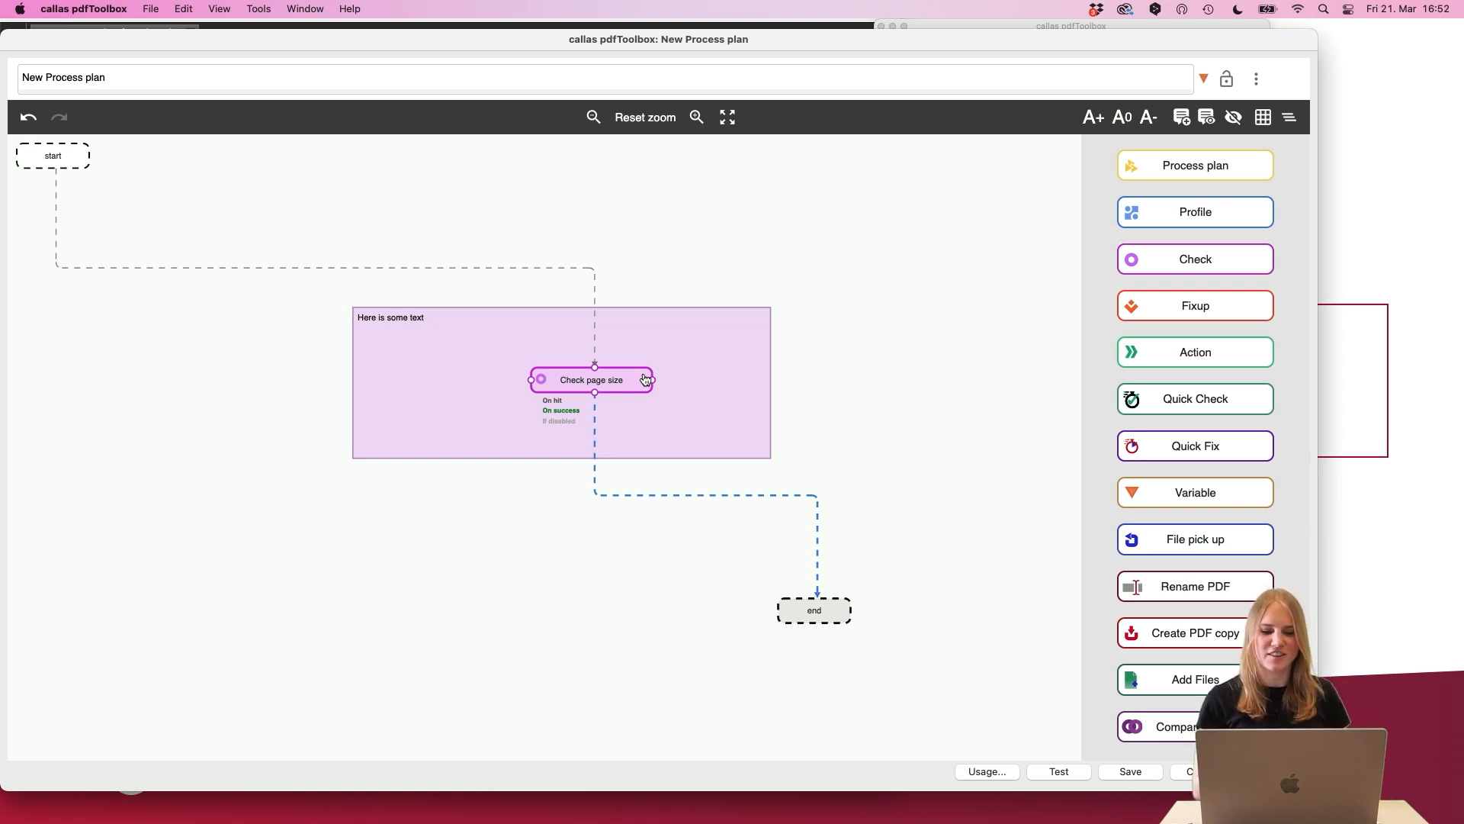
pyautogui.click(745, 371)
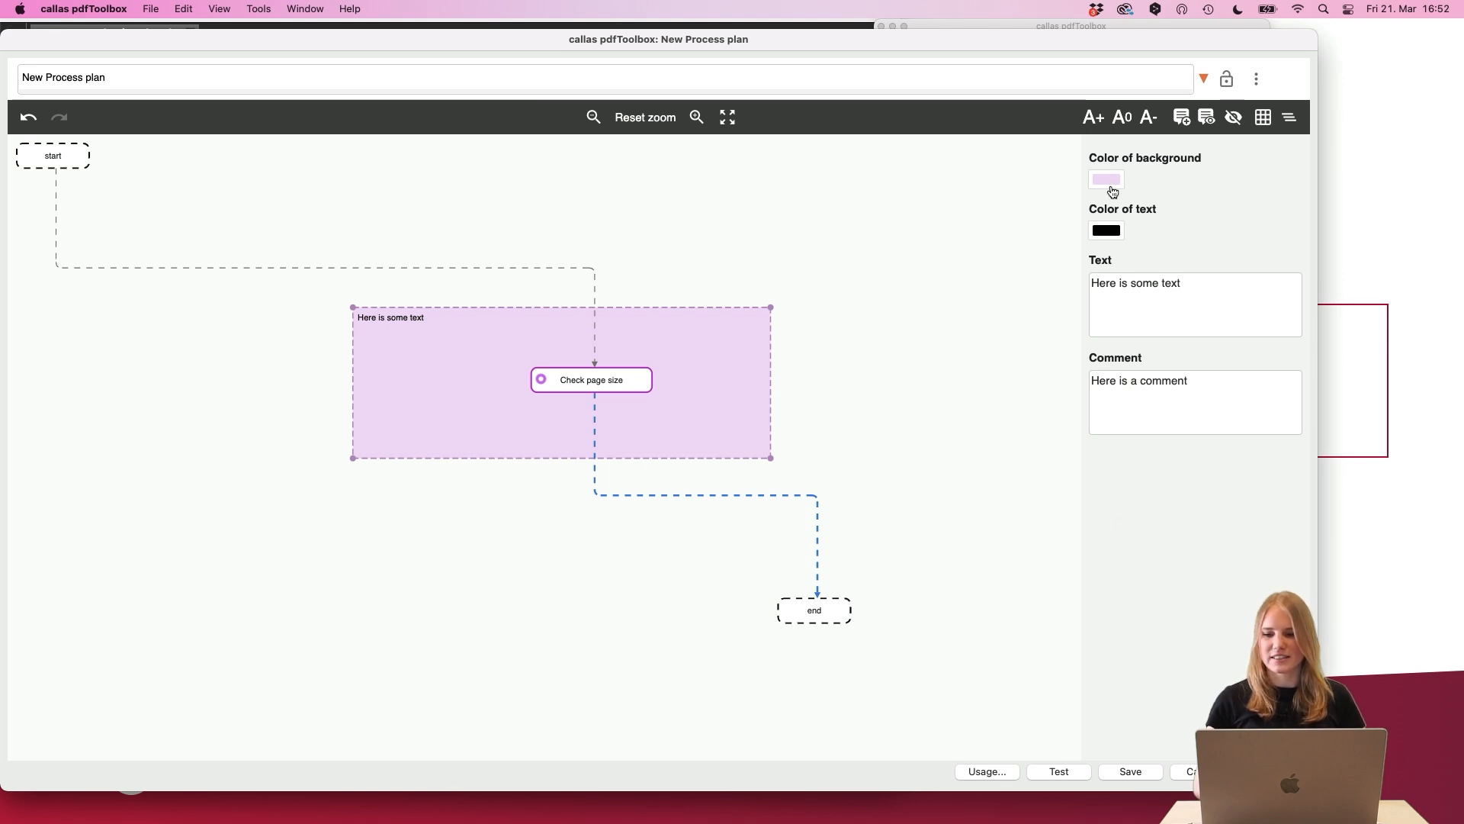
pyautogui.click(1111, 190)
pyautogui.moveTo(1214, 255); pyautogui.dragTo(1255, 183)
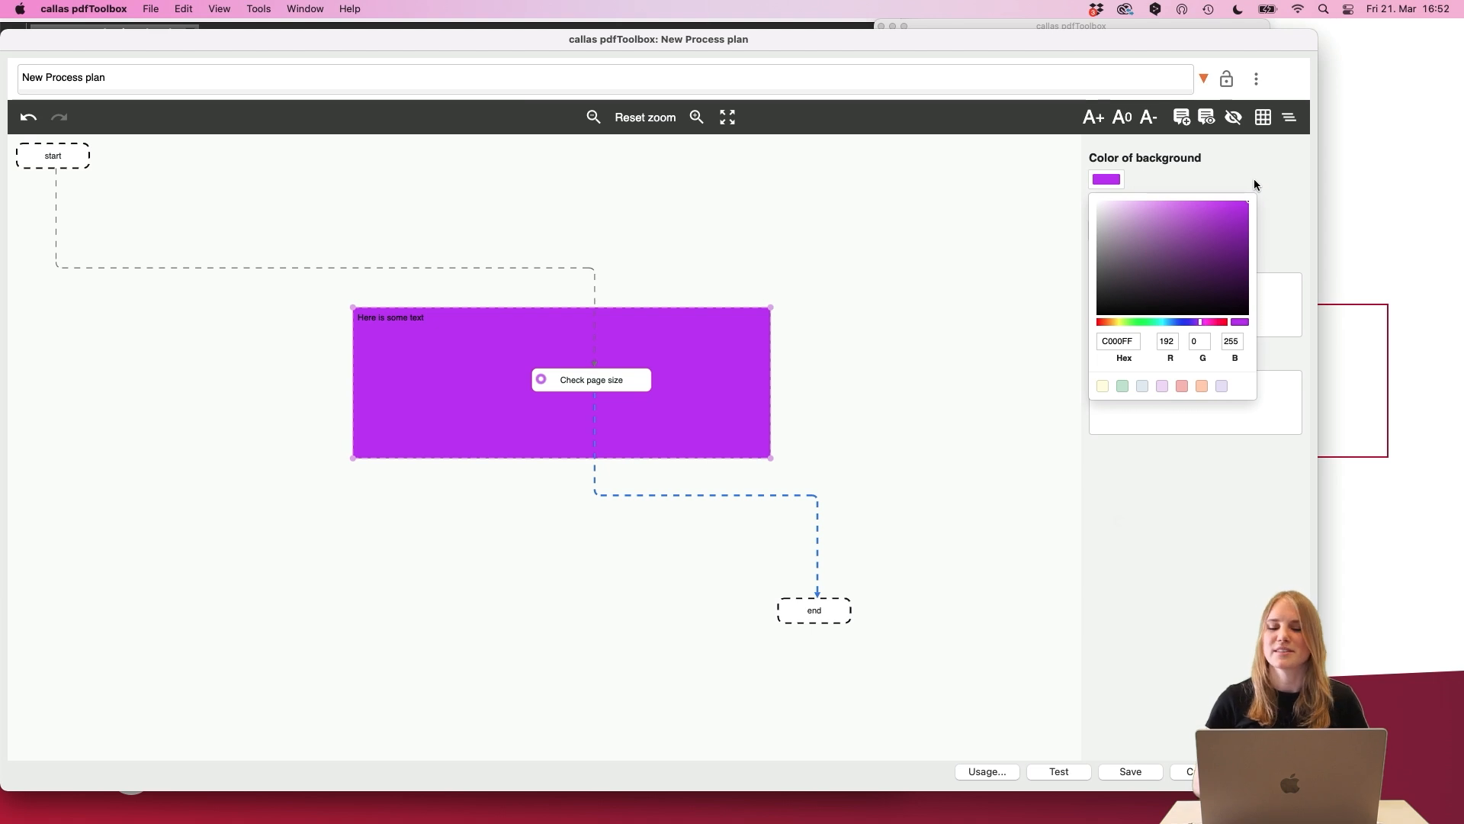
pyautogui.click(869, 307)
# - Try white as the note's text color, set it to light red FF5858, and close the process plan with its changes kept
pyautogui.click(749, 373)
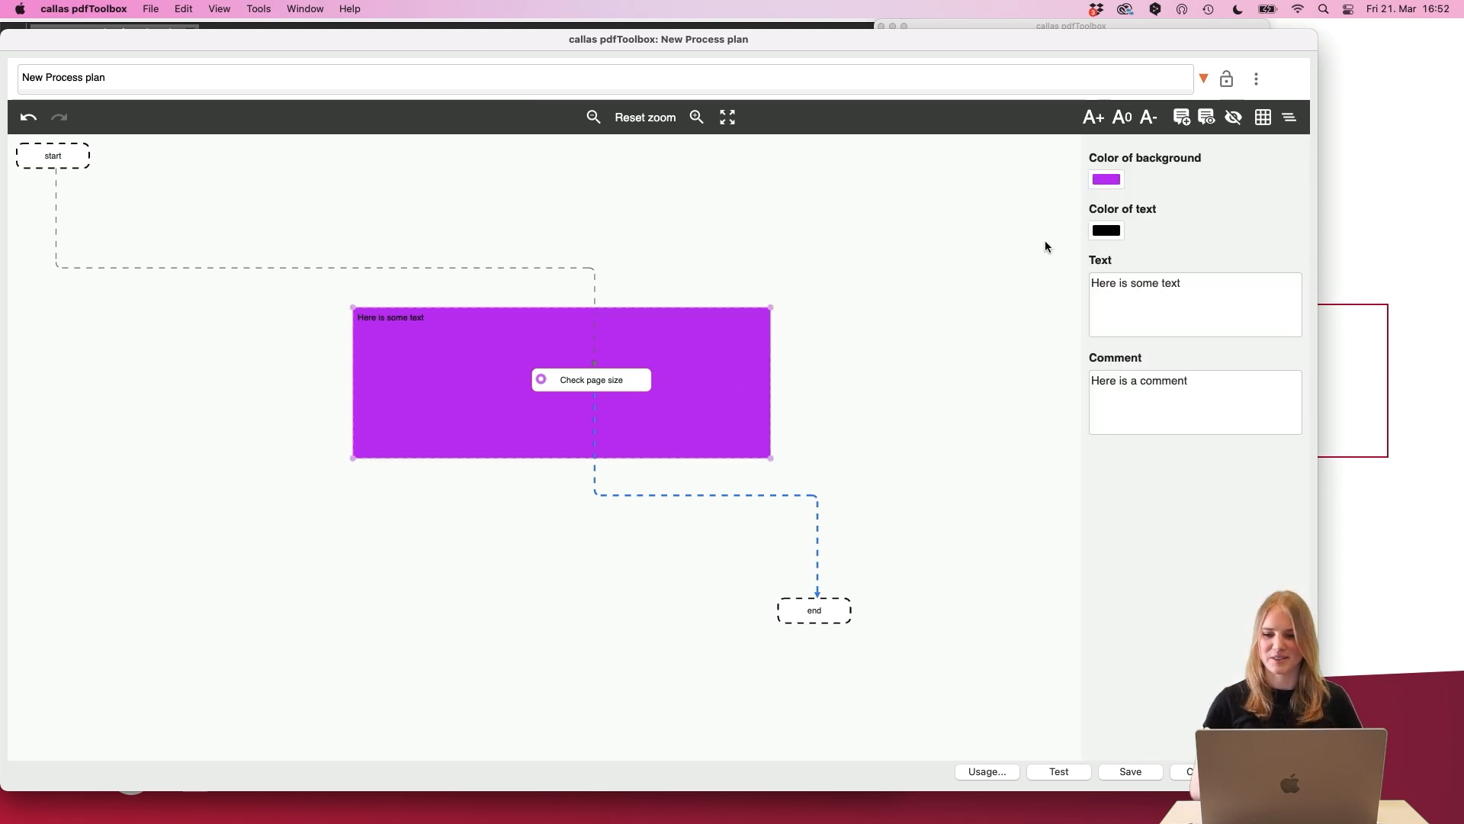
pyautogui.click(1107, 231)
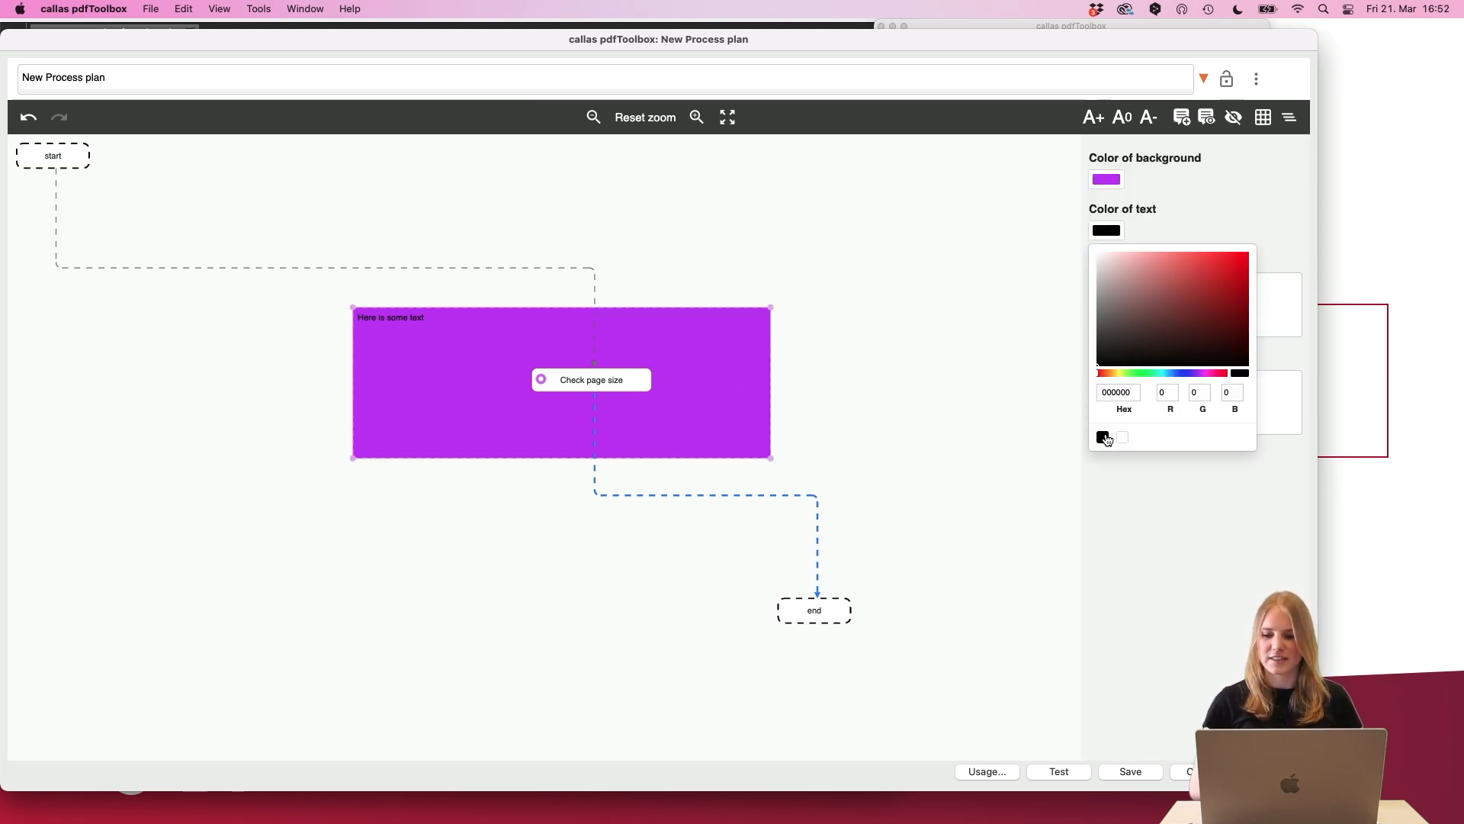
pyautogui.click(1120, 439)
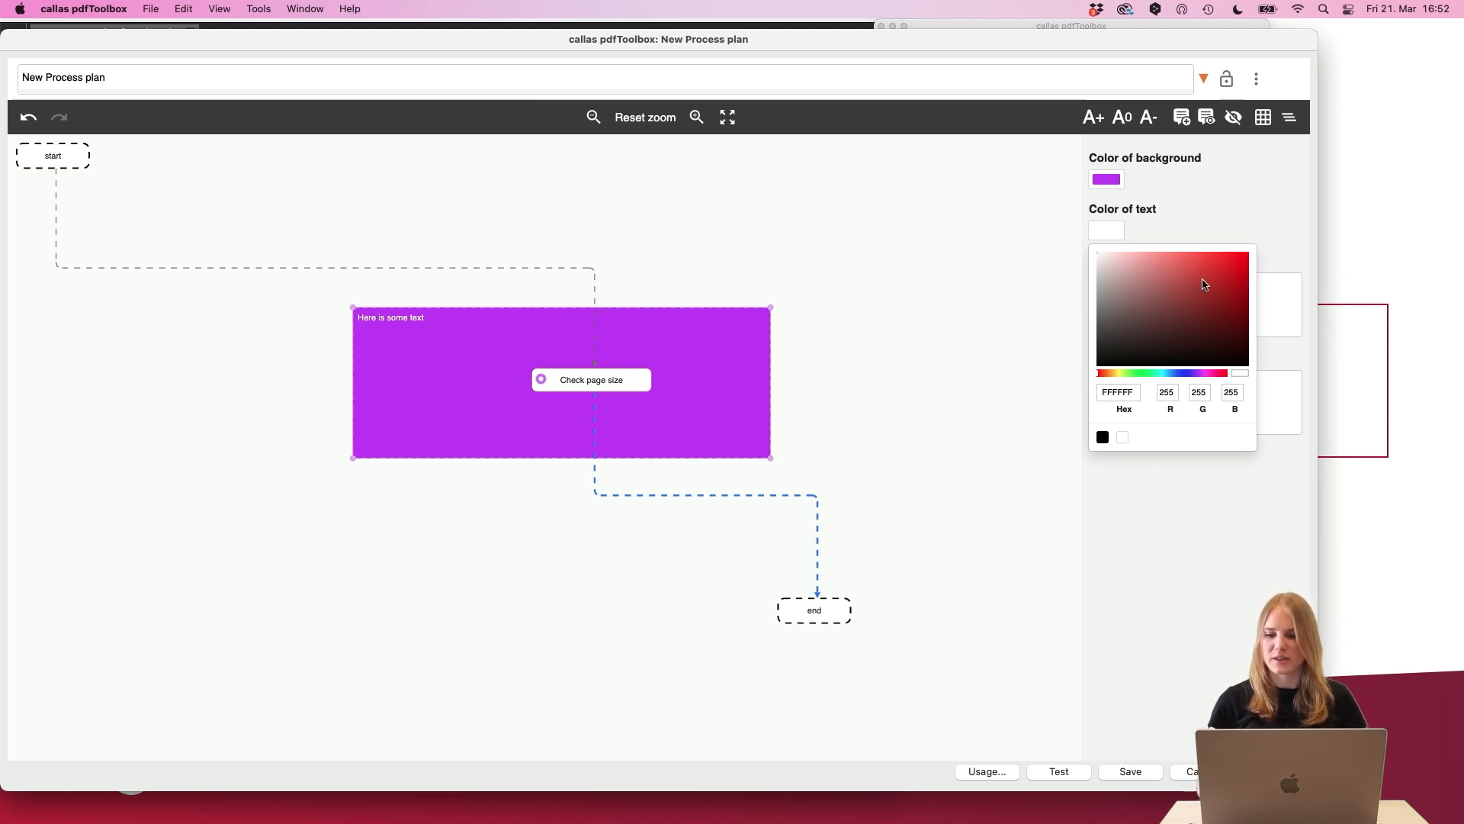
pyautogui.moveTo(1202, 283); pyautogui.dragTo(1196, 252)
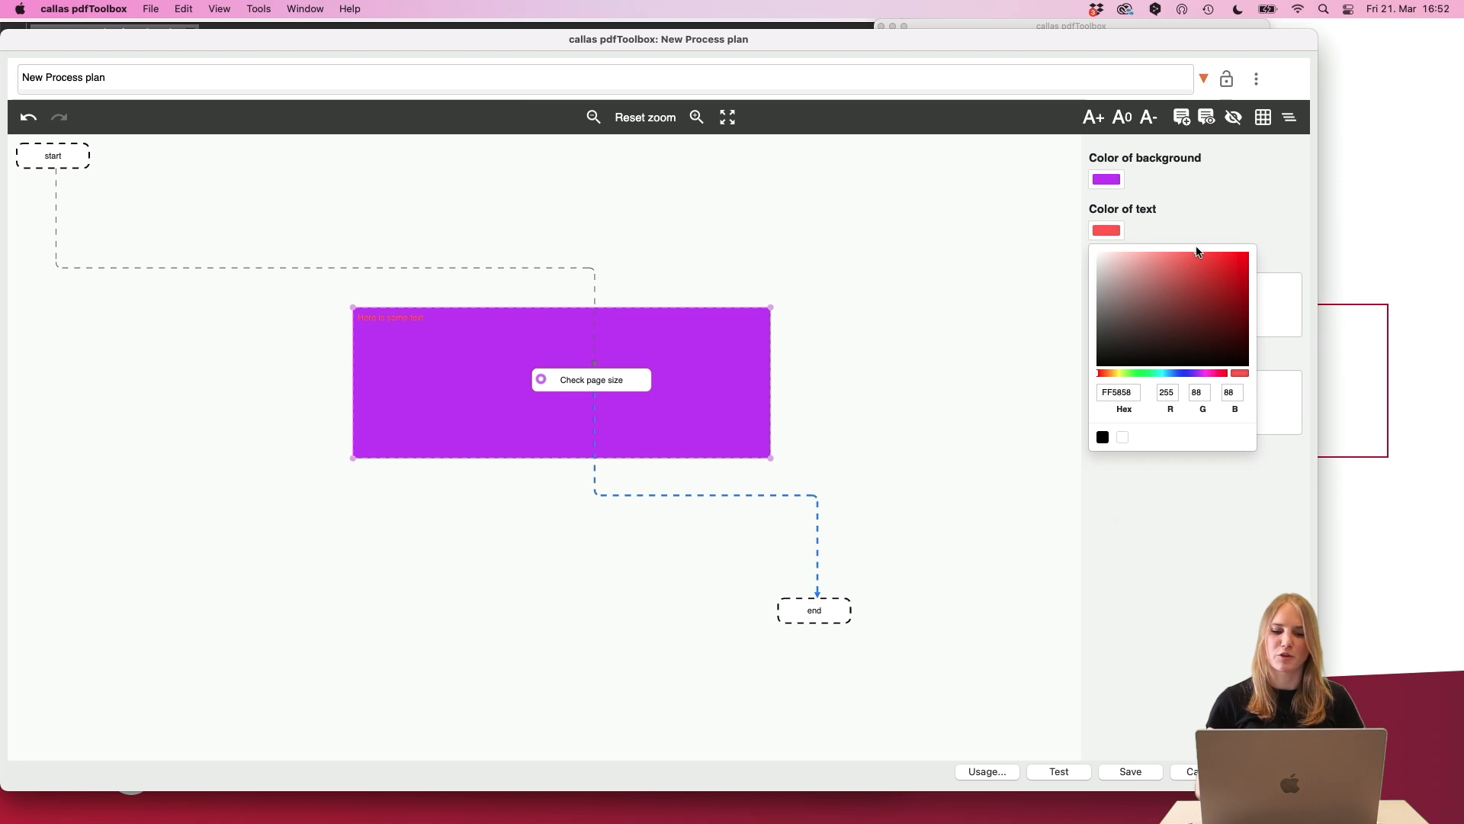
pyautogui.click(910, 364)
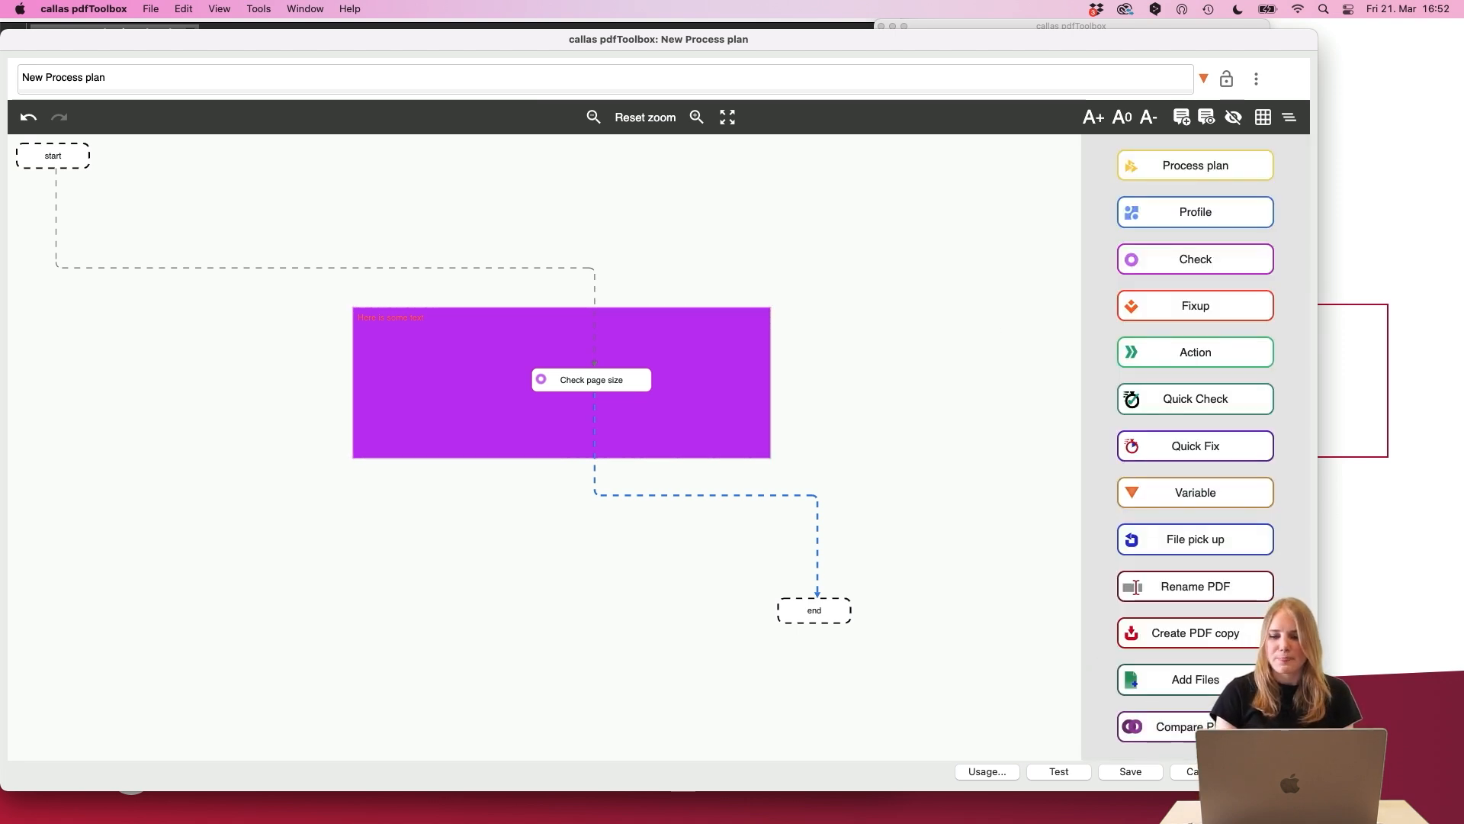
pyautogui.click(1204, 772)
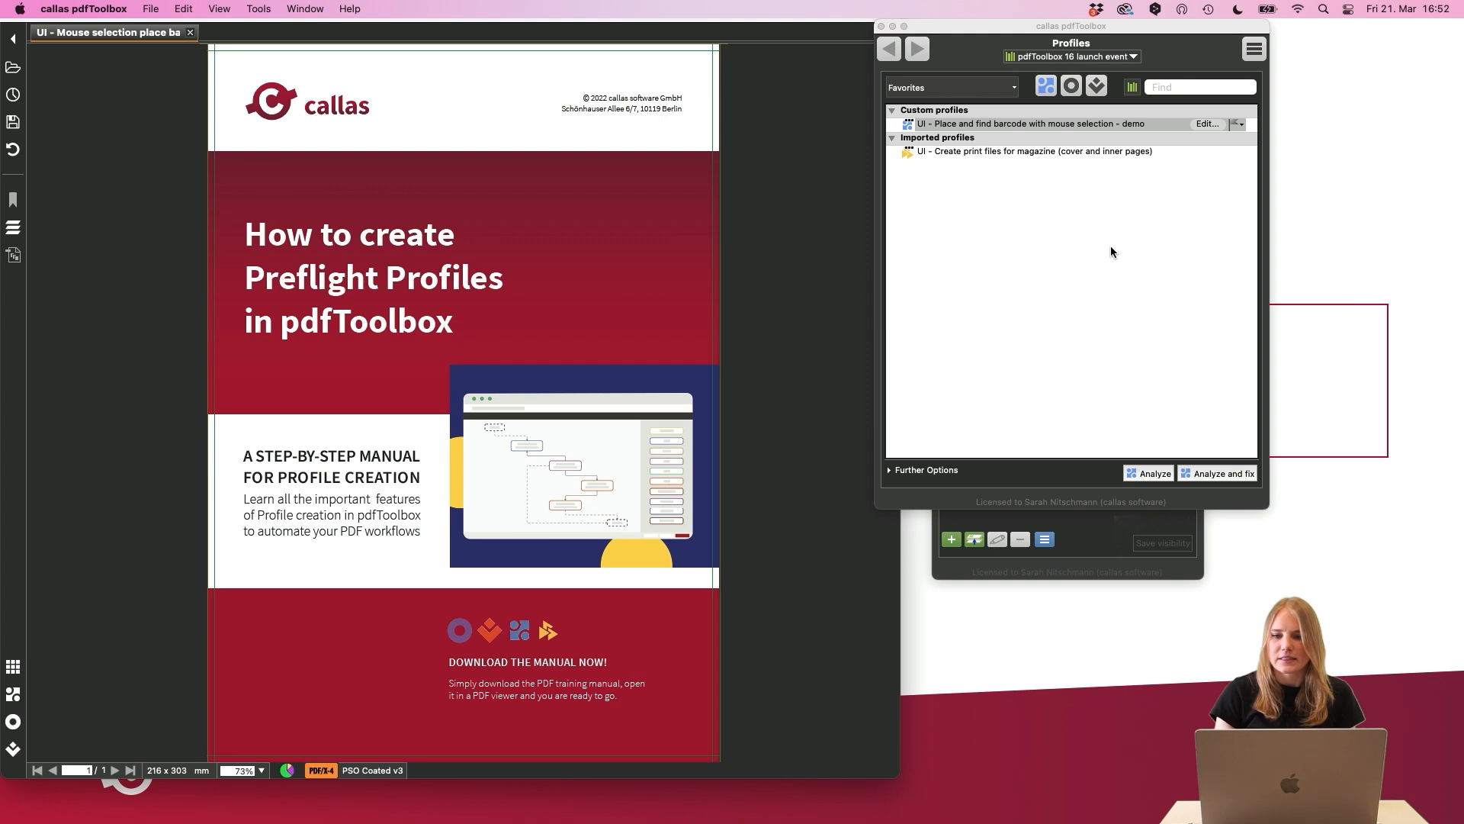
# - Filter the profile list by Default and open New Process plan to view its note, closing the editor again
pyautogui.click(1169, 87)
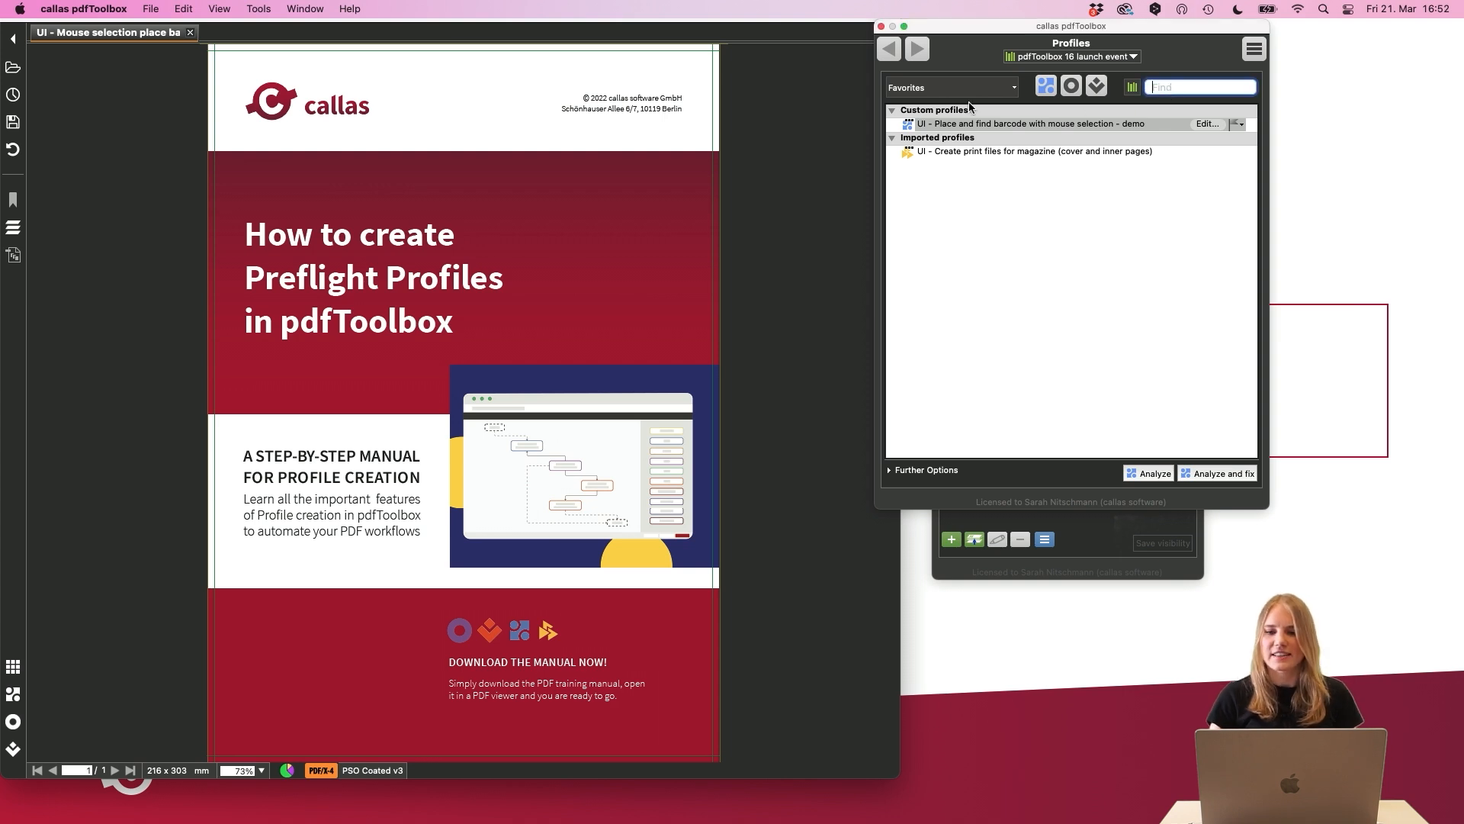
pyautogui.click(941, 92)
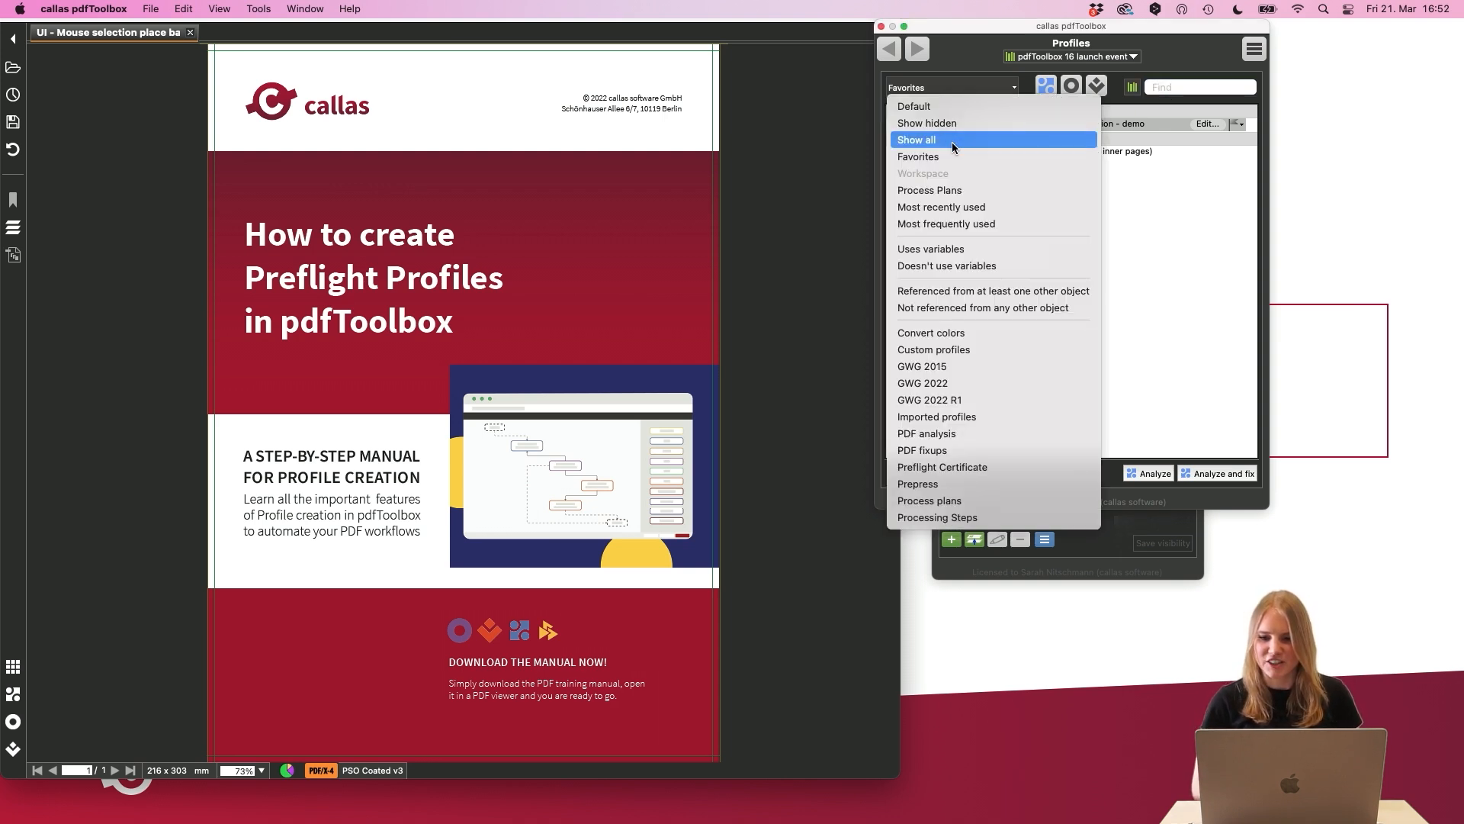
pyautogui.click(947, 108)
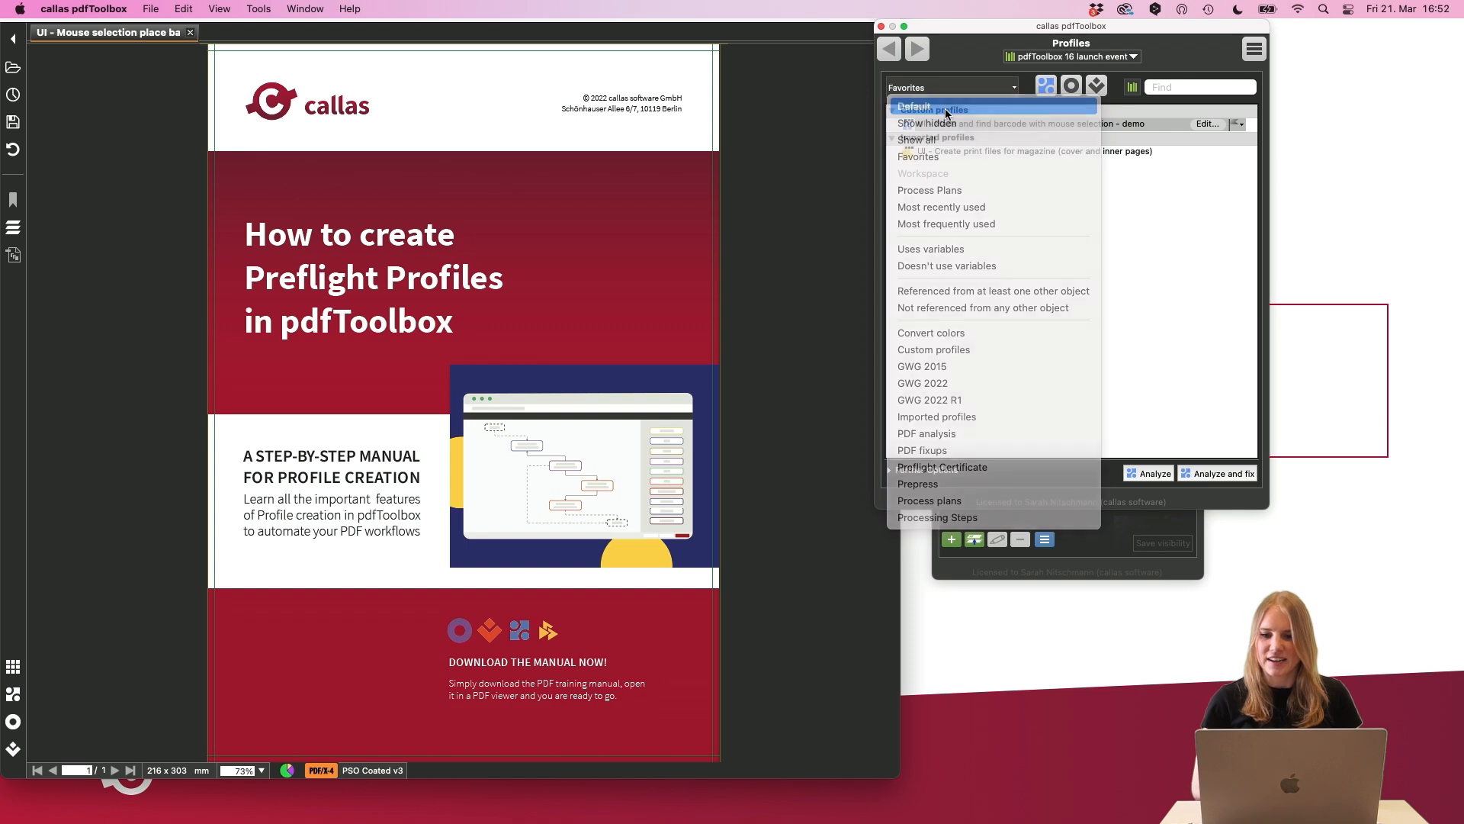
pyautogui.click(962, 209)
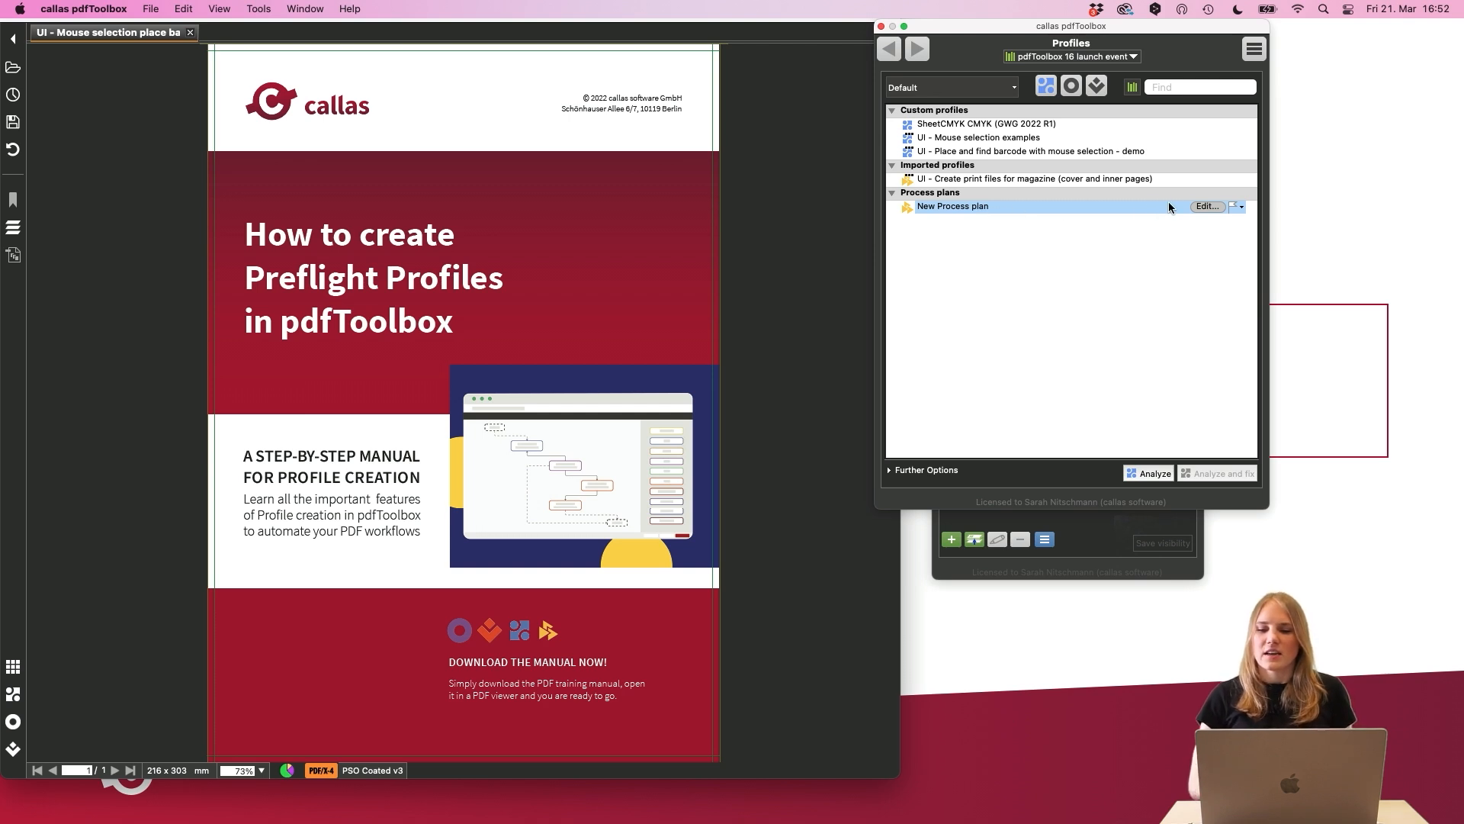
pyautogui.click(1205, 206)
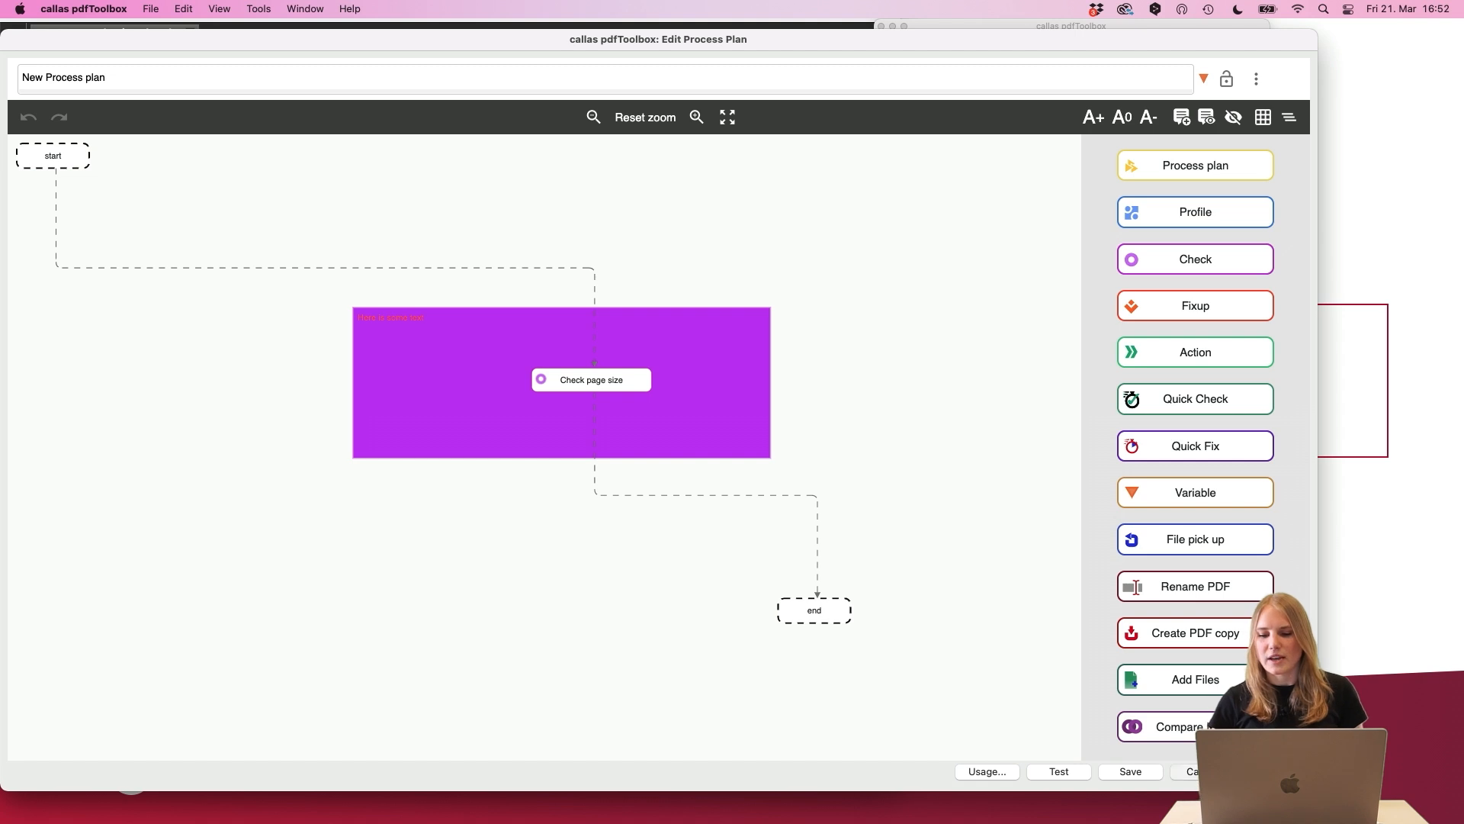
pyautogui.click(1203, 772)
# - Check the earliest pdfToolbox version supporting New Process plan through Export to previous version, and cancel the export
pyautogui.click(1078, 210)
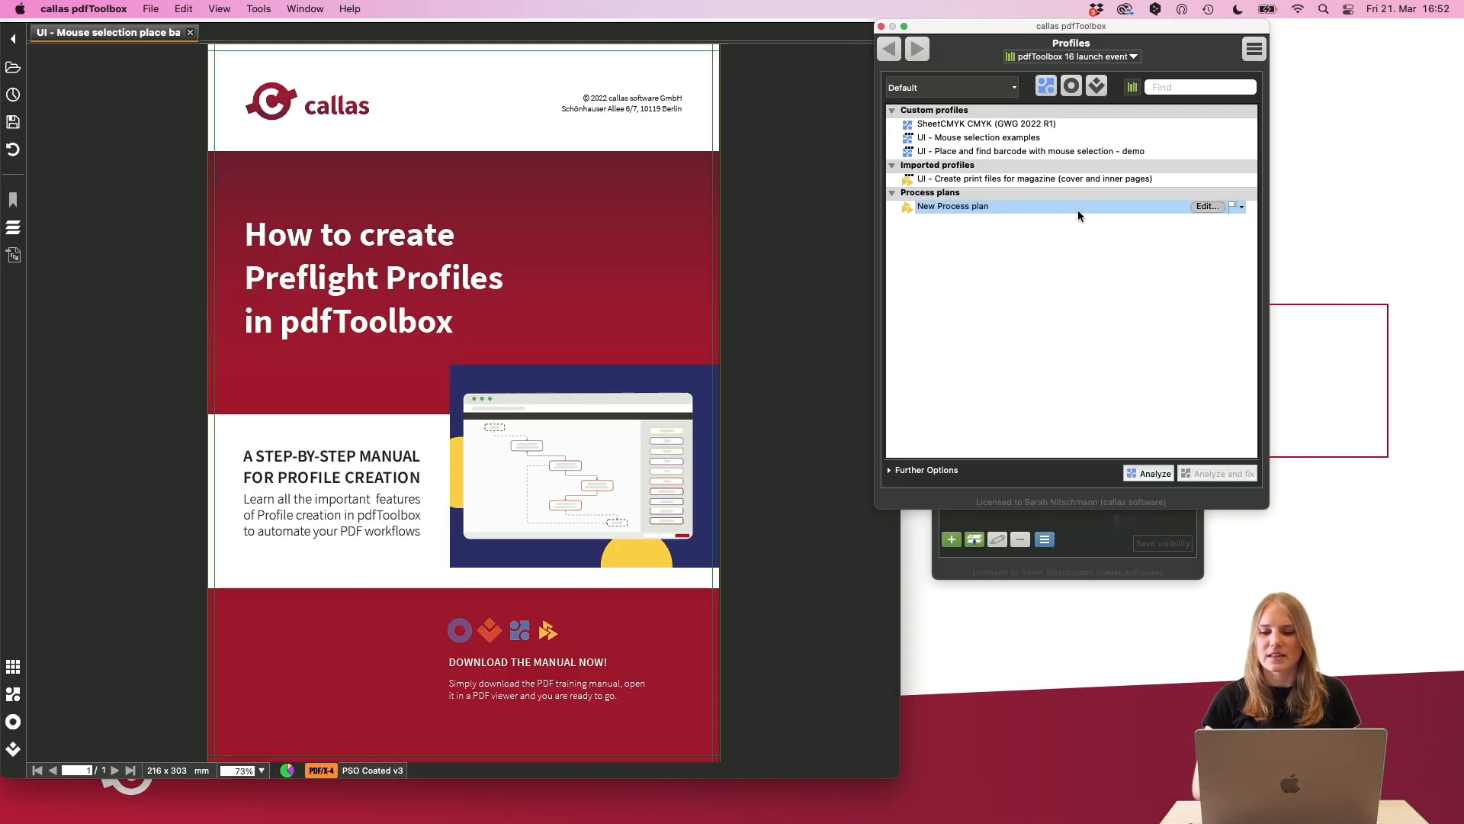
pyautogui.click(1255, 50)
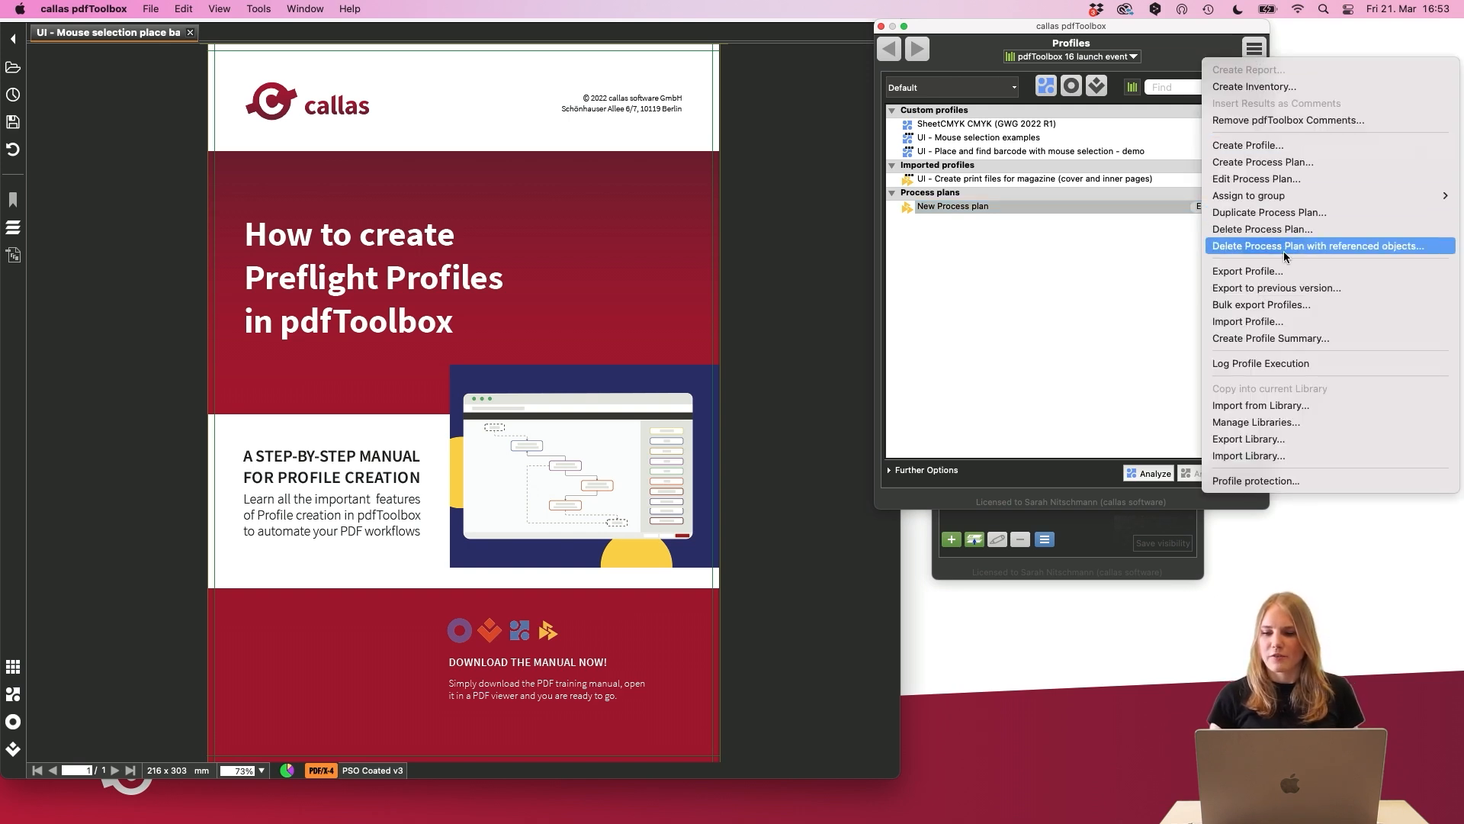
pyautogui.click(1278, 289)
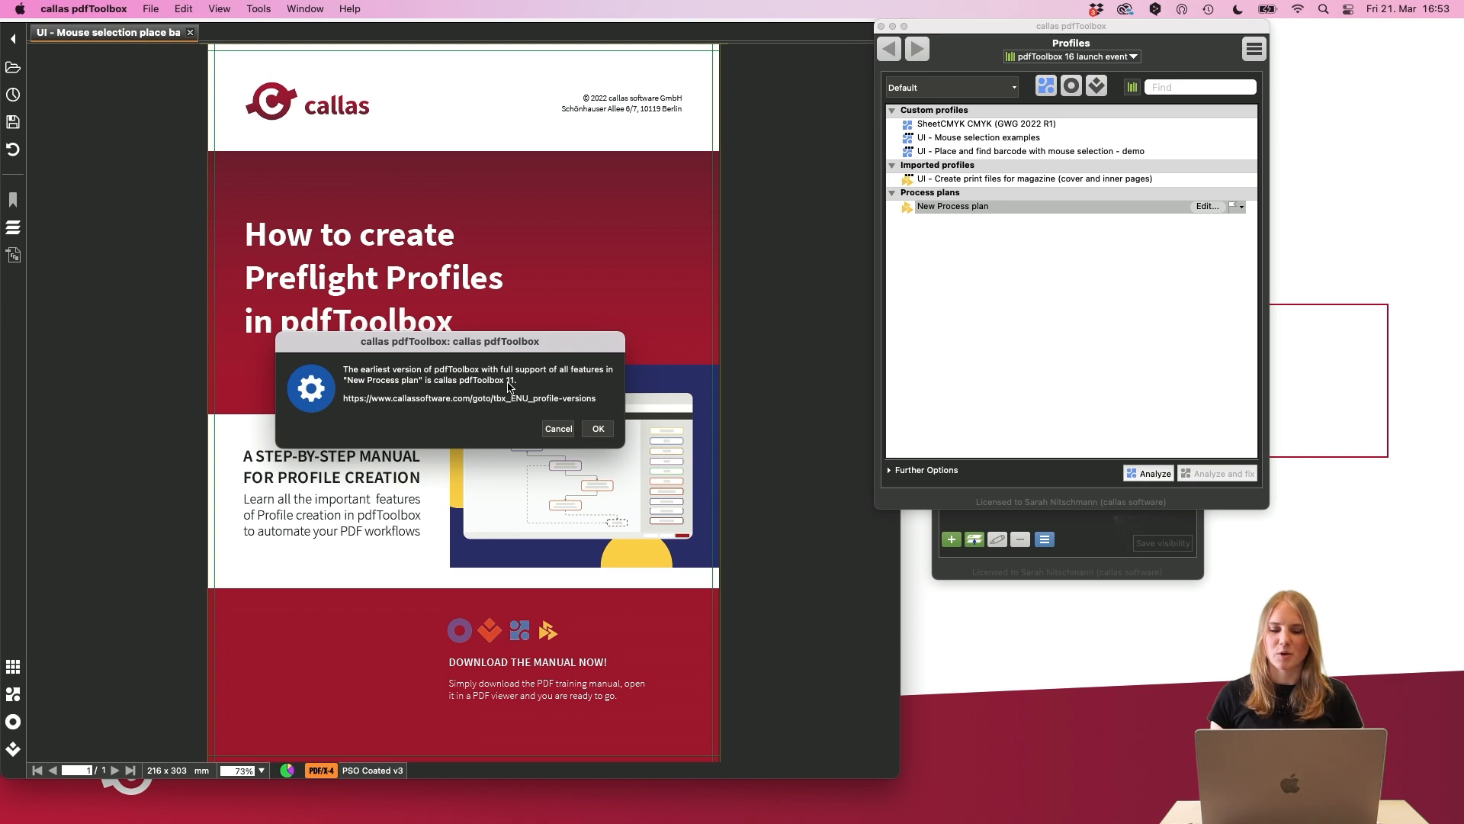
pyautogui.click(560, 429)
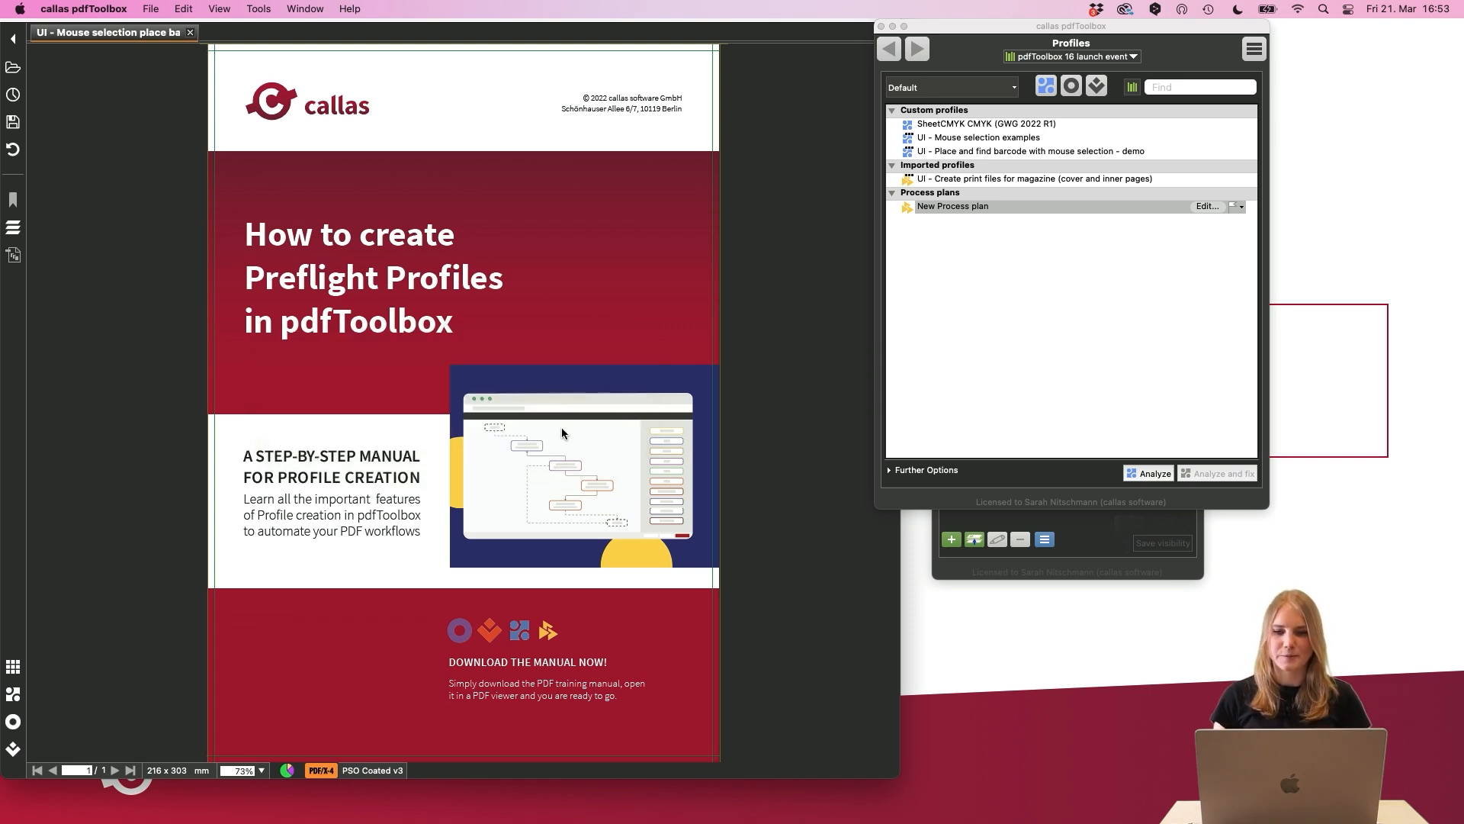
# - Open the process plan "UI - Create print files for magazine (cover and inner pages)" for editing and read the comment of its yellow PDF verification note
pyautogui.click(995, 180)
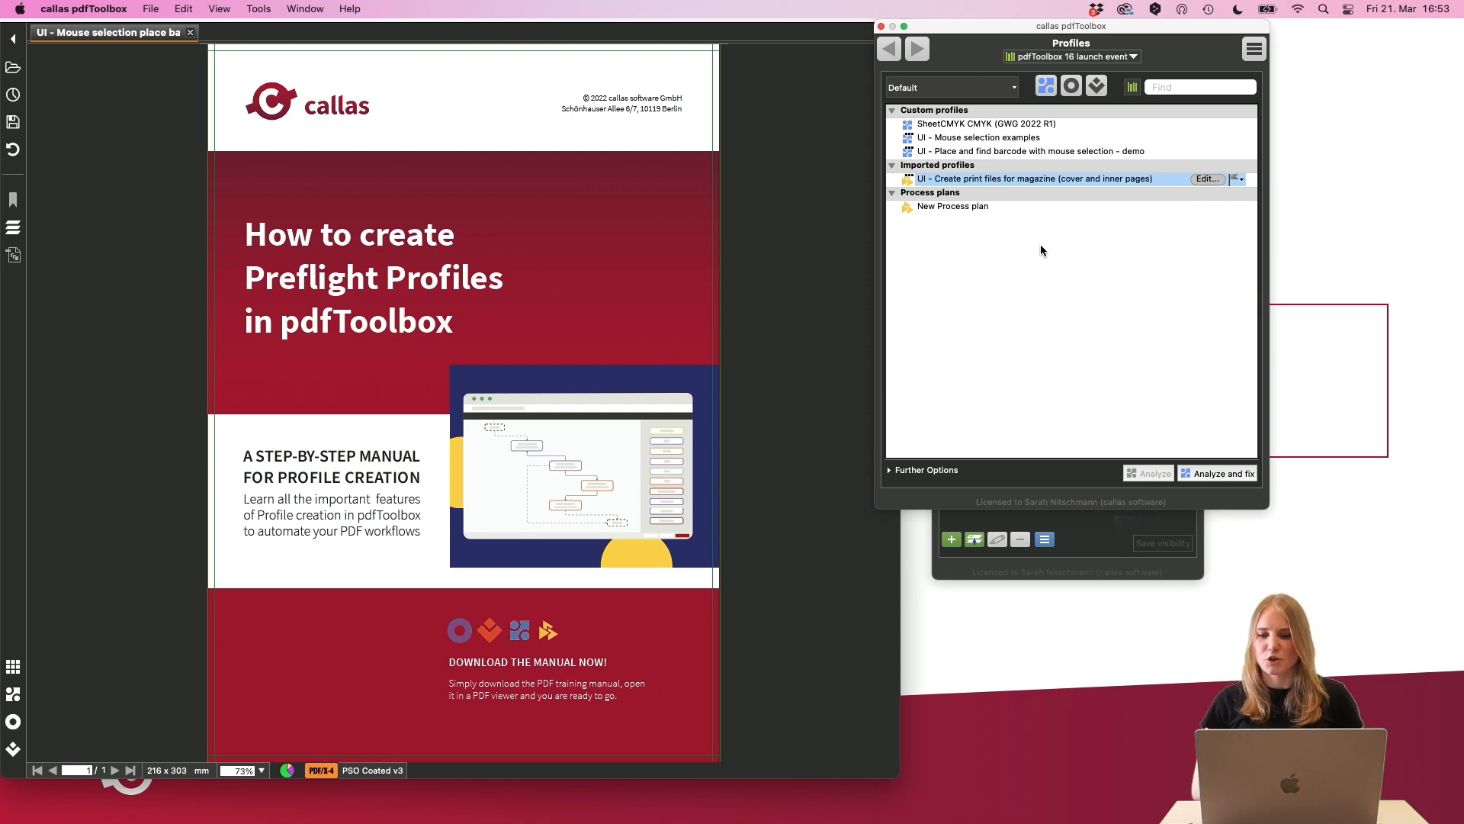
pyautogui.click(1205, 181)
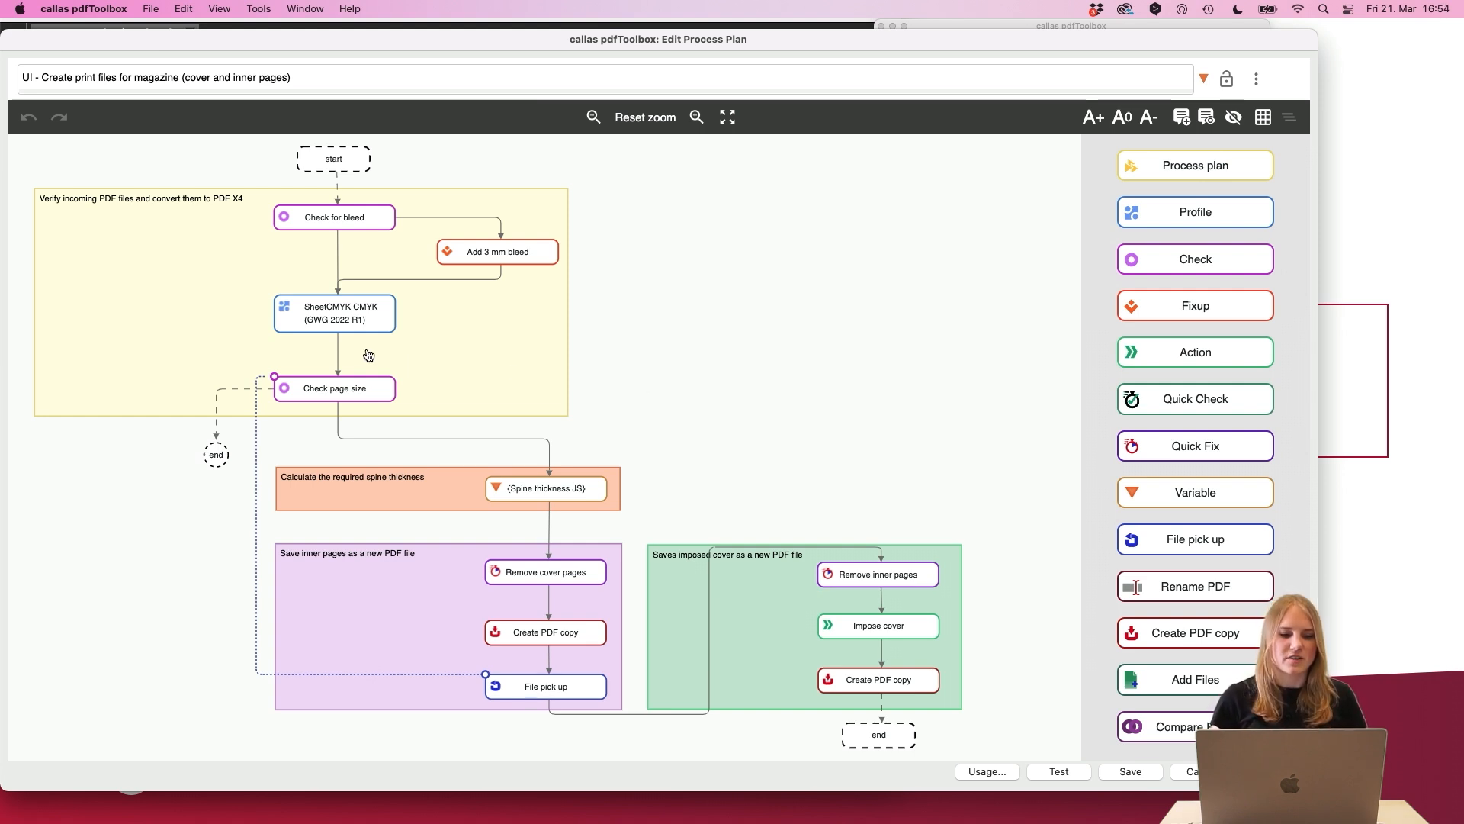
pyautogui.click(202, 279)
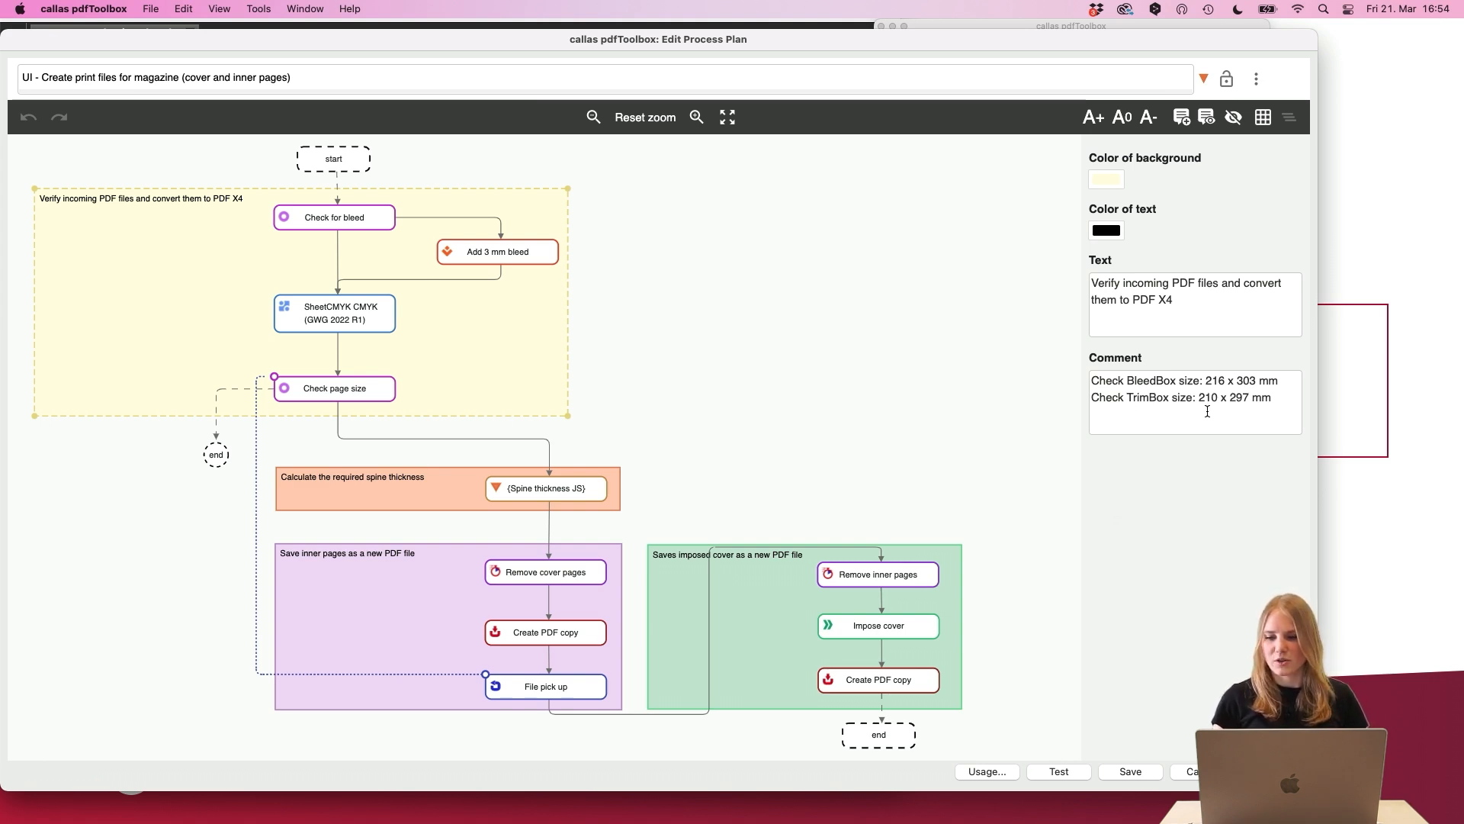
pyautogui.moveTo(1281, 402); pyautogui.dragTo(1092, 380)
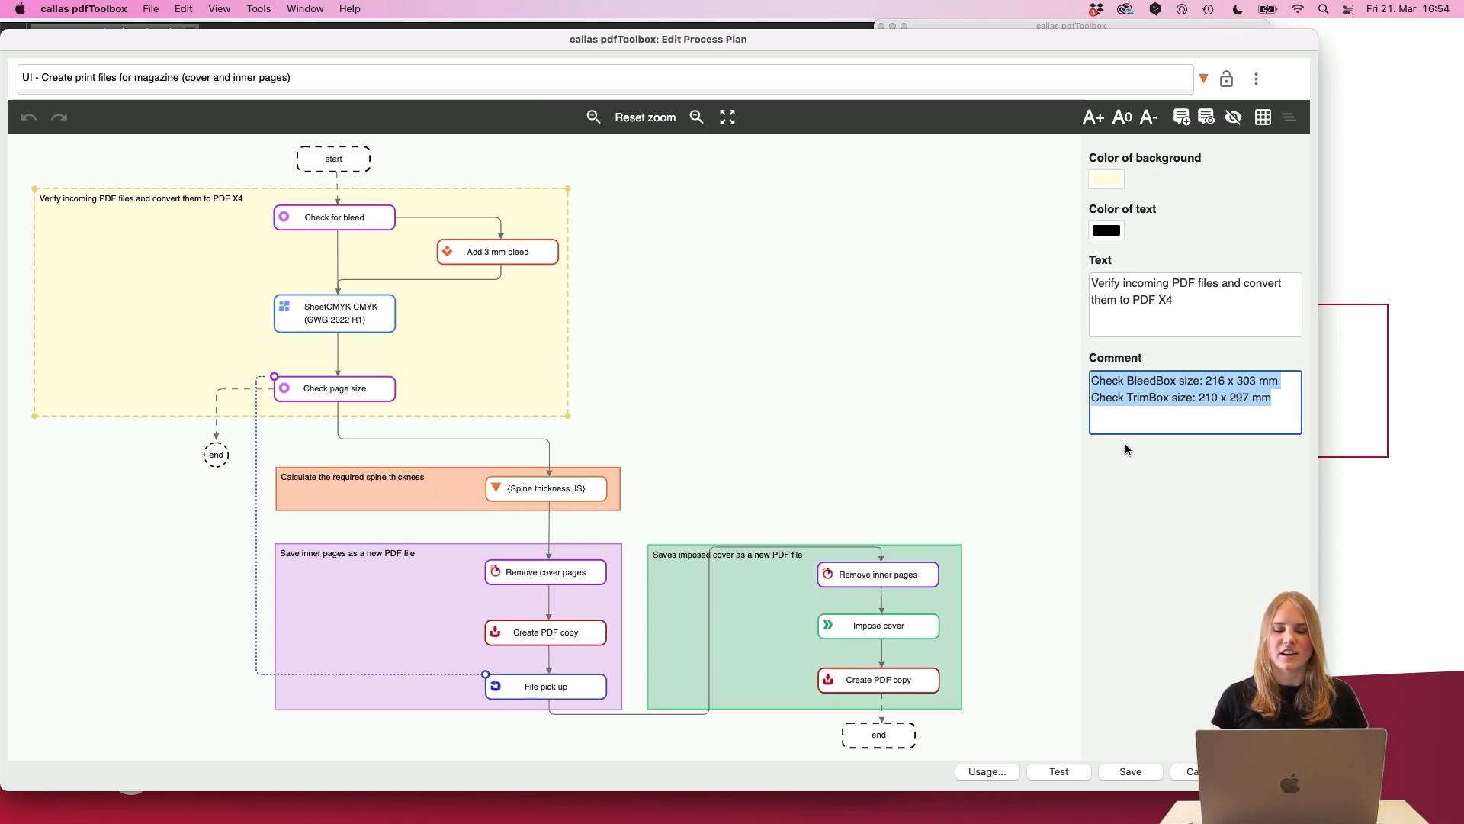
pyautogui.click(704, 349)
# - Read the comment attached to the orange "Calculate the required spine thickness" note, leaving it unchanged
pyautogui.click(424, 480)
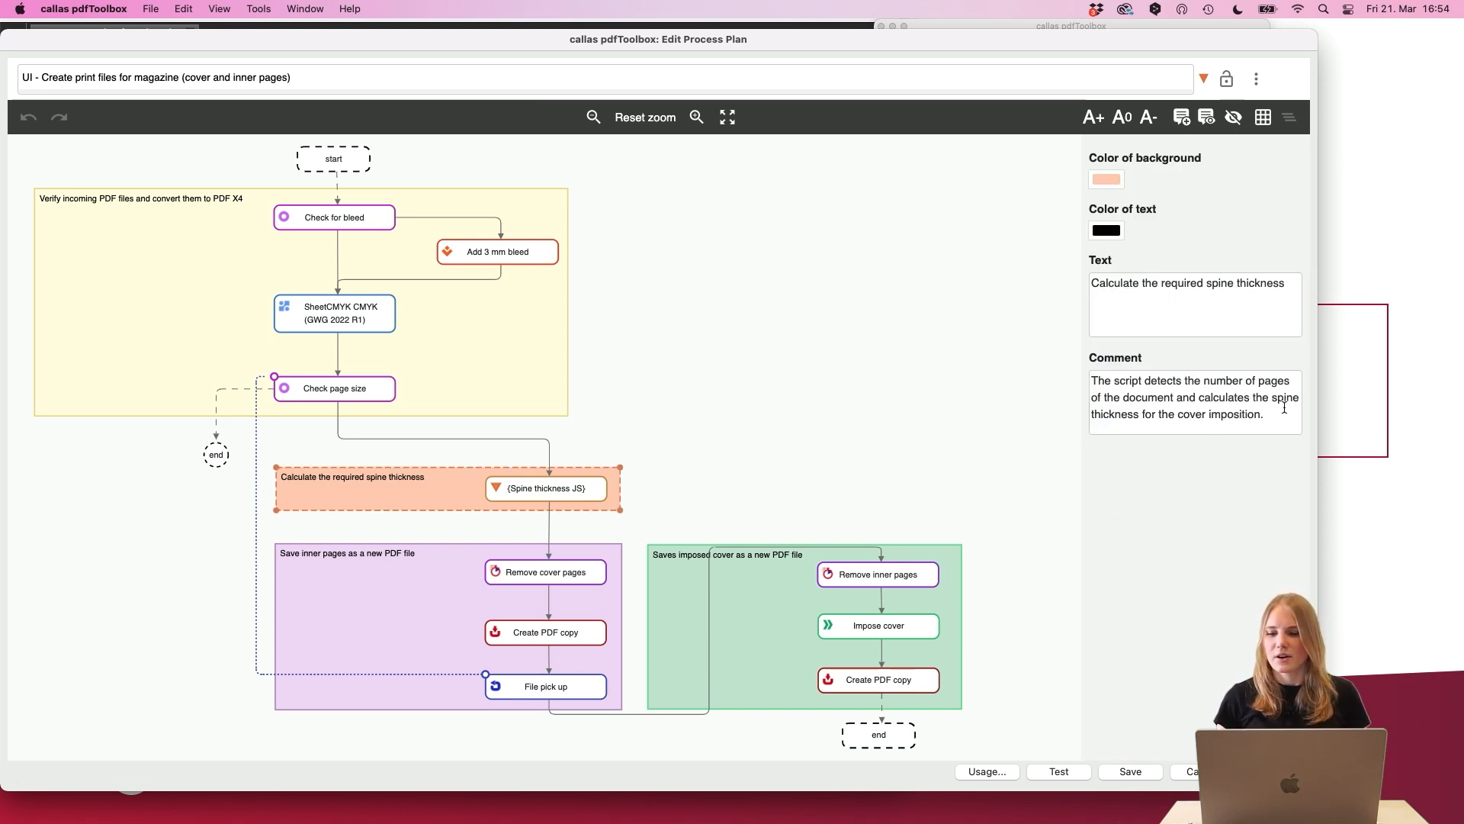
pyautogui.moveTo(1282, 410); pyautogui.dragTo(1088, 390)
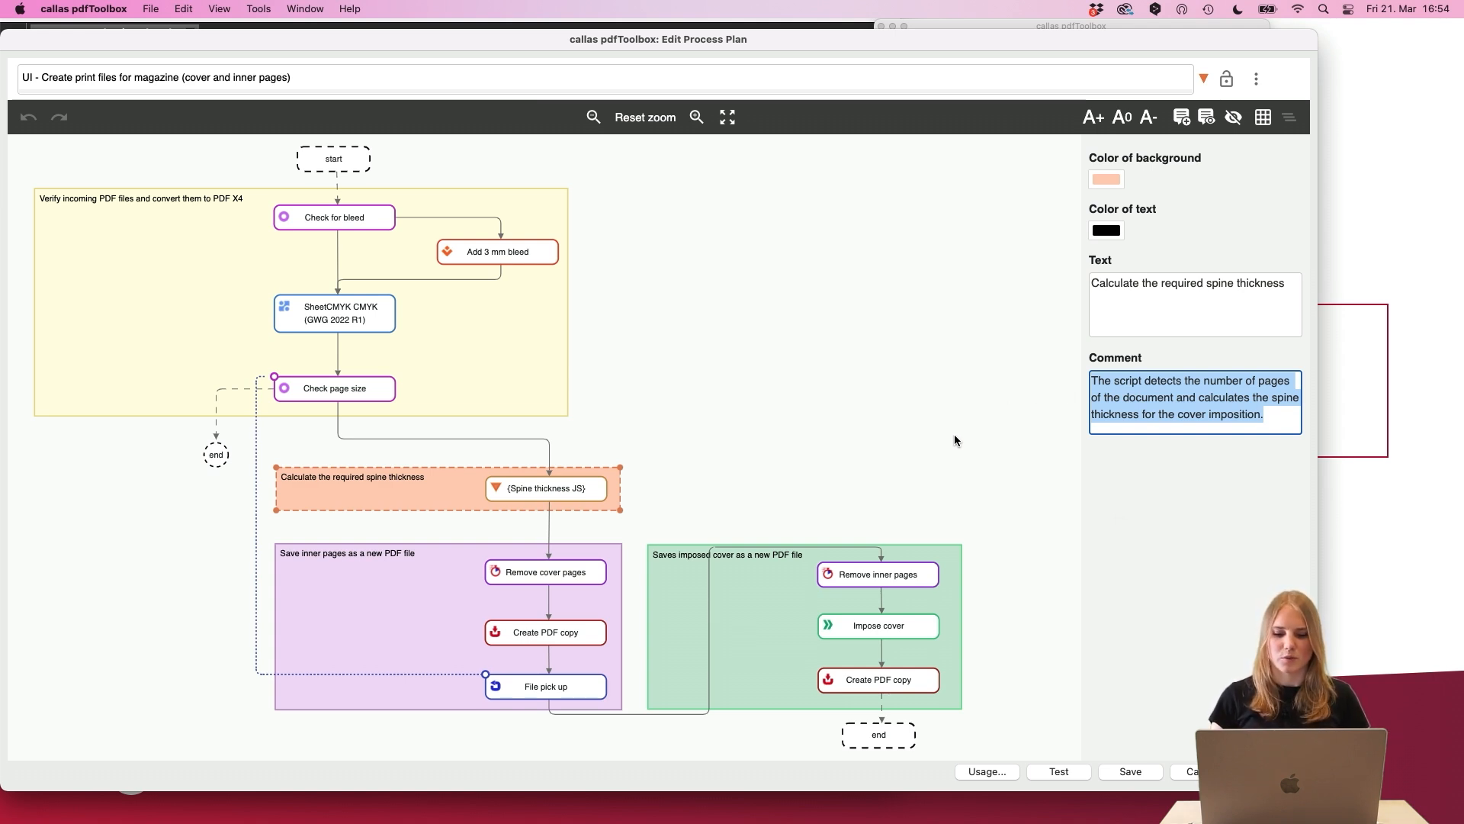
pyautogui.click(867, 455)
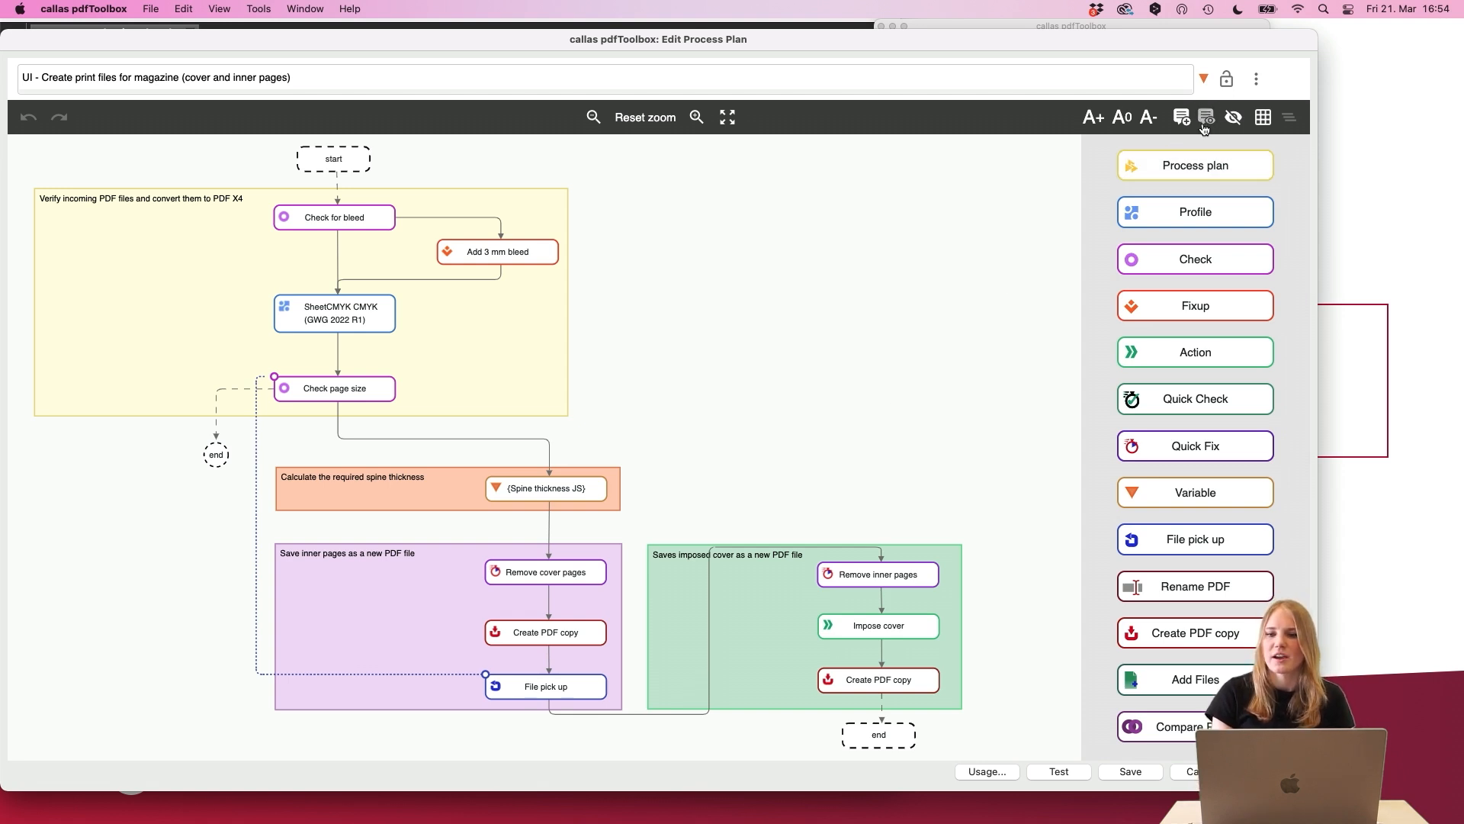
# - Hide all notes in the magazine process plan, show them again, and close the editor without saving
pyautogui.click(1207, 120)
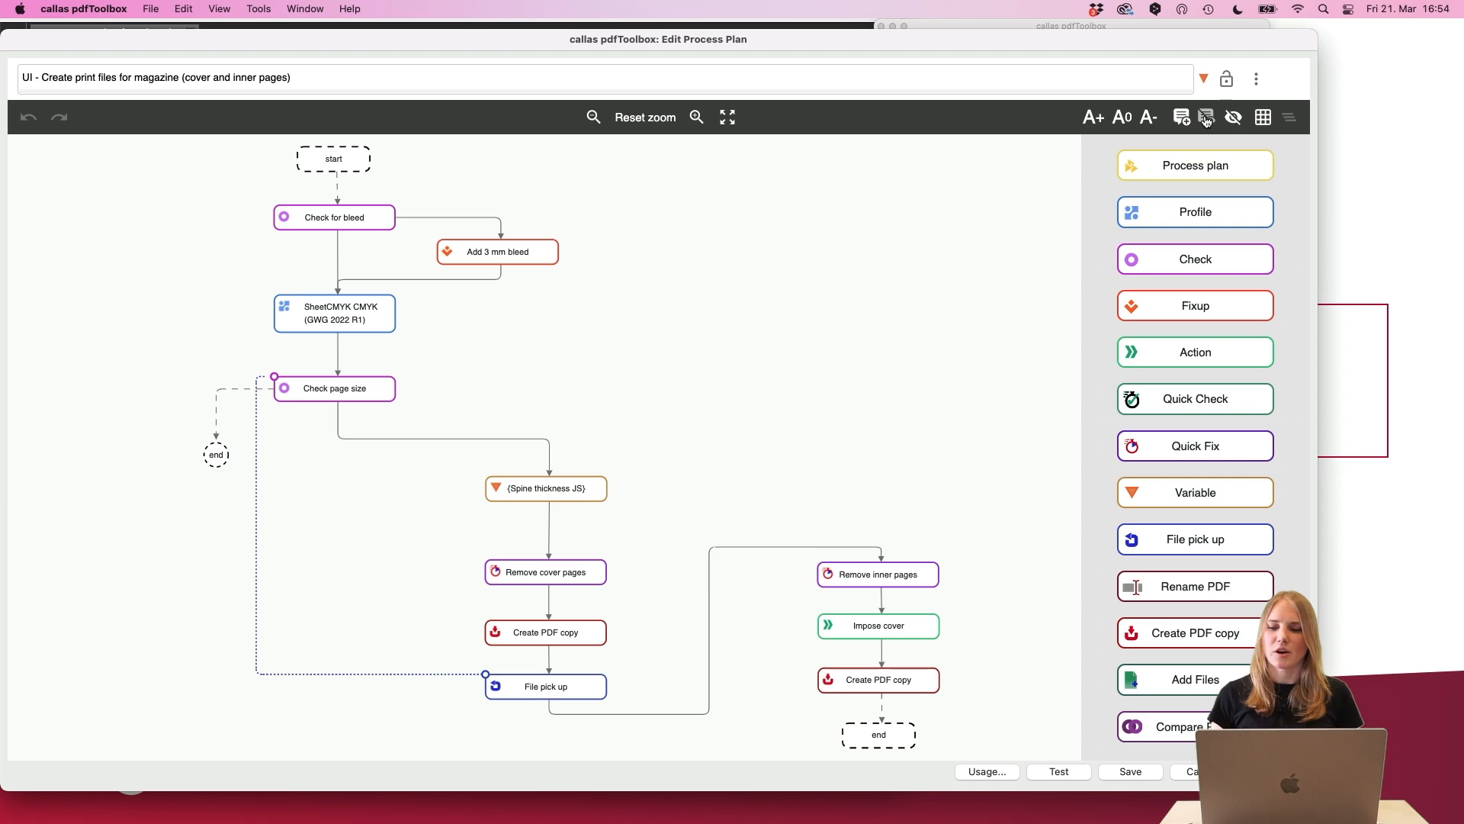
pyautogui.click(1207, 119)
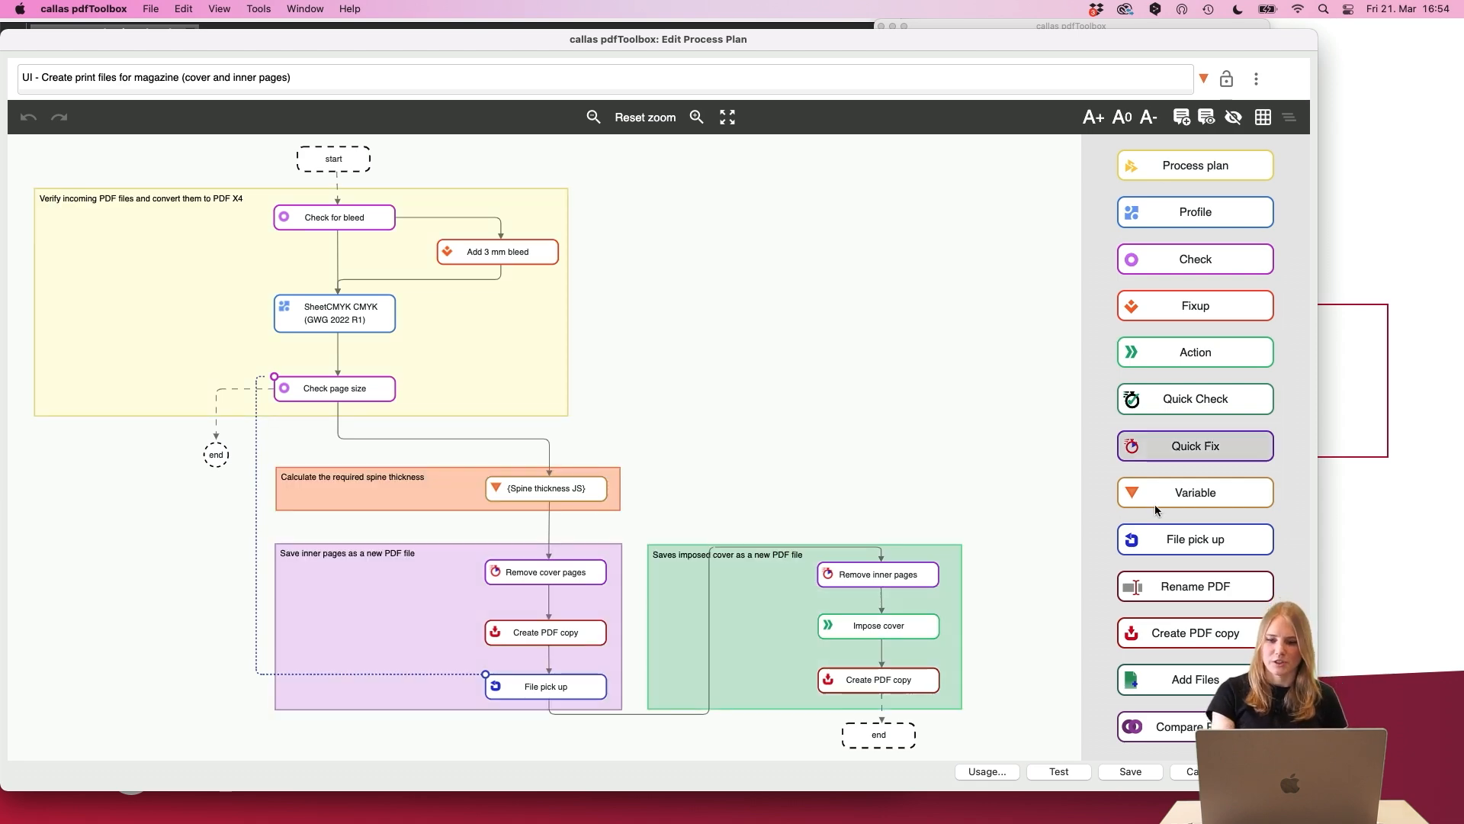
pyautogui.click(1193, 771)
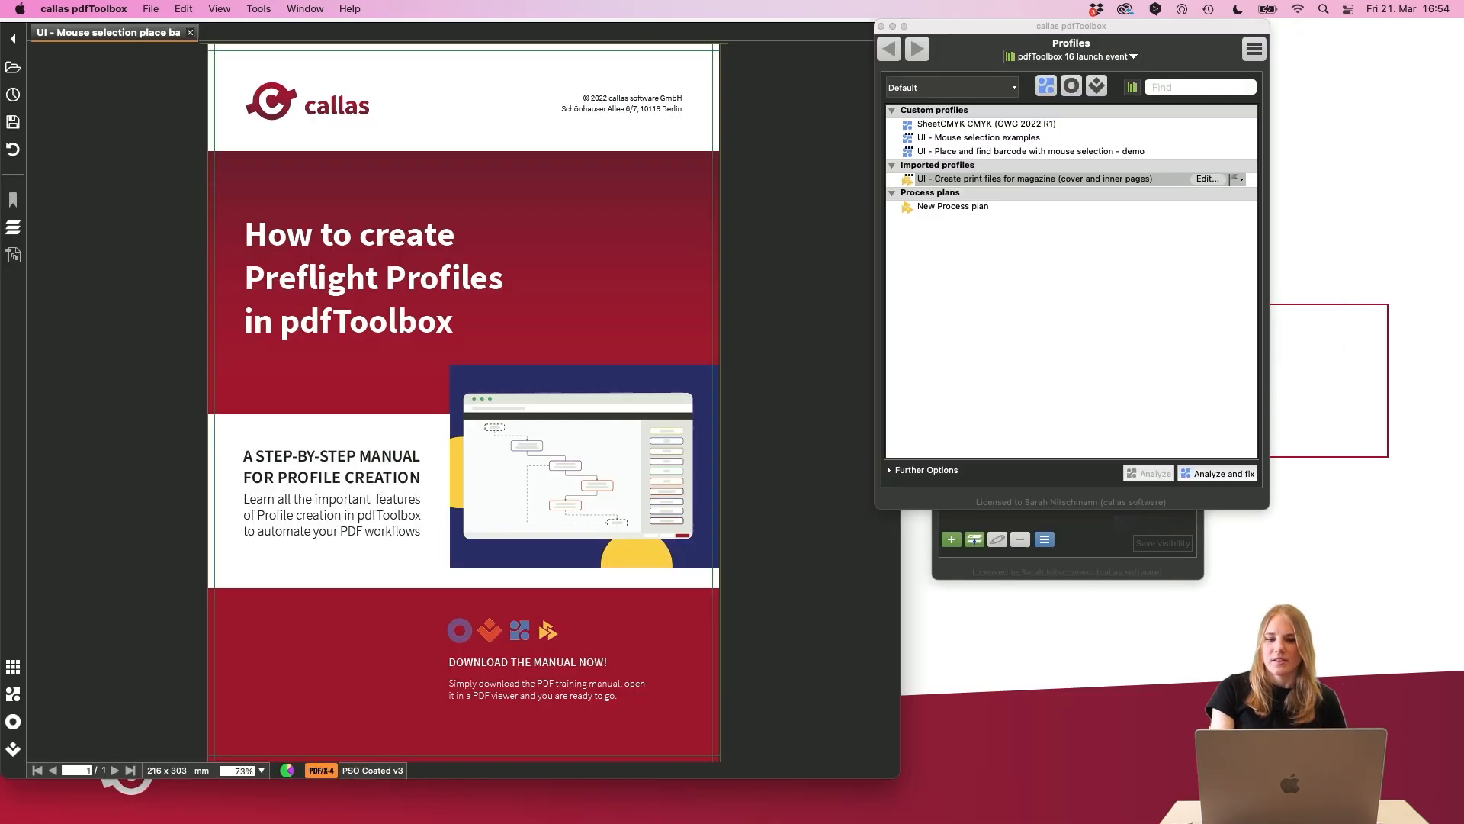